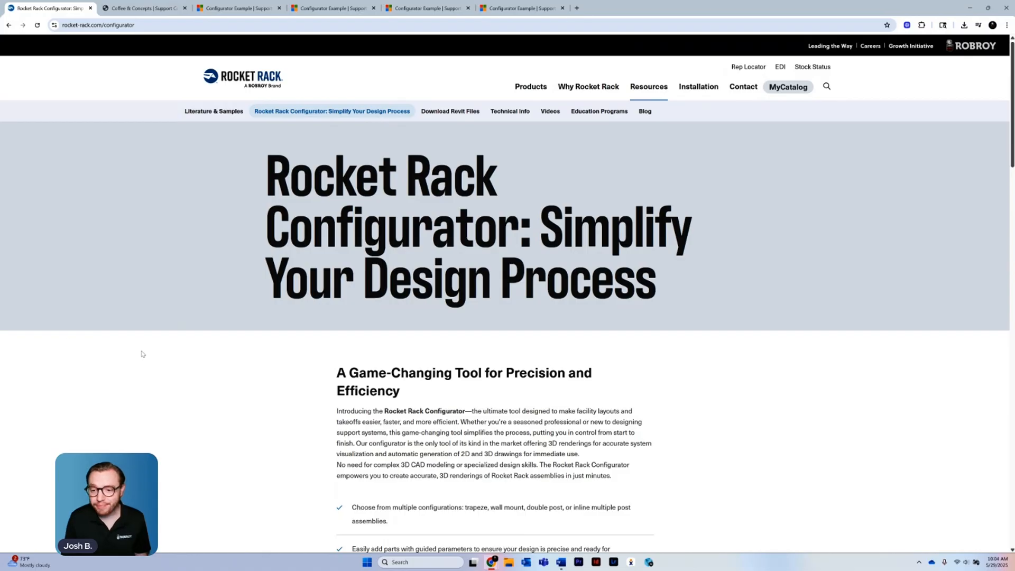
Review the Rocket Rack Configurator page through its how-to videos, registration steps and help contact section
scroll(288, 354, down, 4)
scroll(285, 353, down, 20)
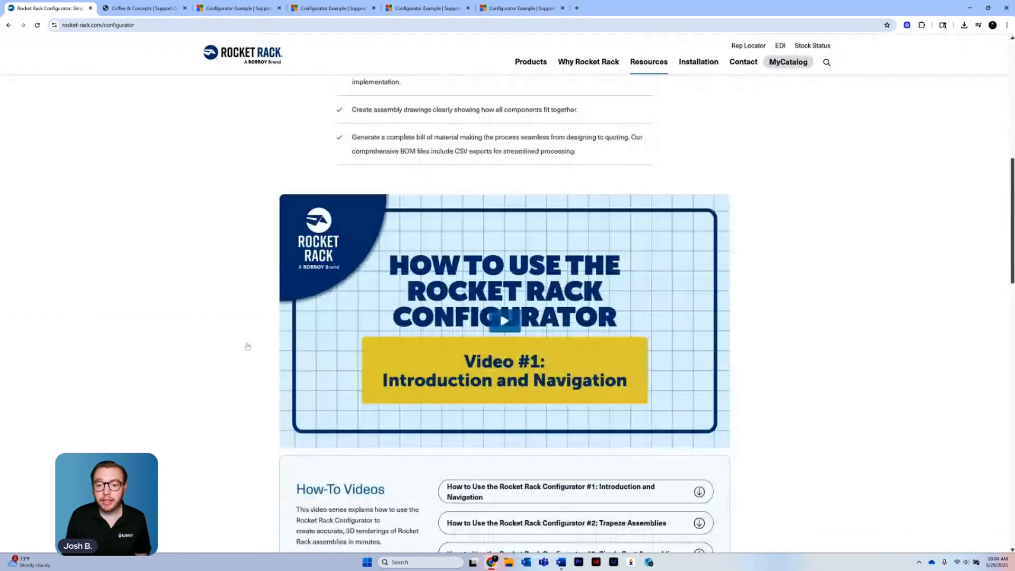
scroll(228, 338, down, 4)
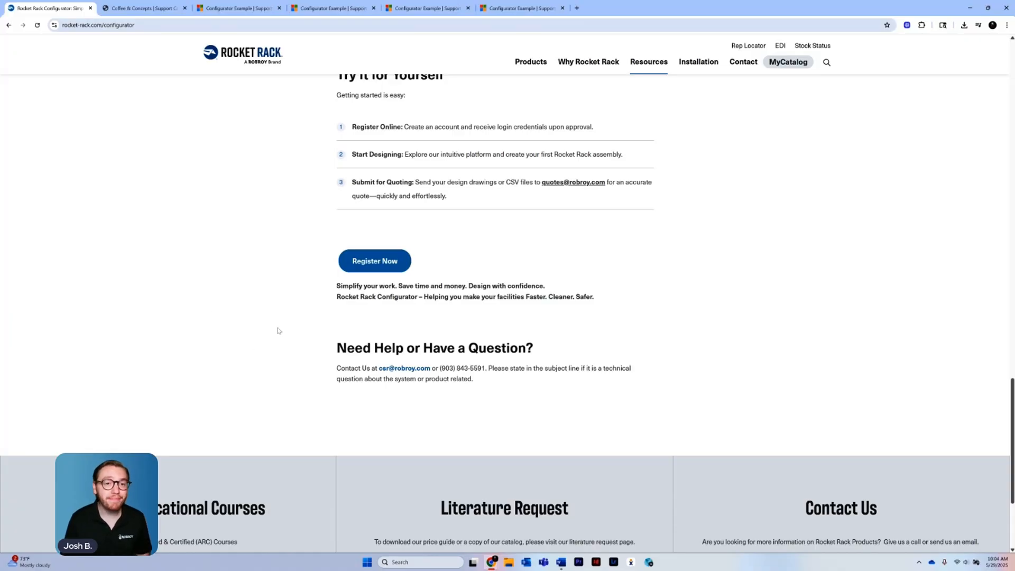
Switch to the Support Configurator's Coffee & Concepts project and add a Trapeze Assembly line item
click(122, 8)
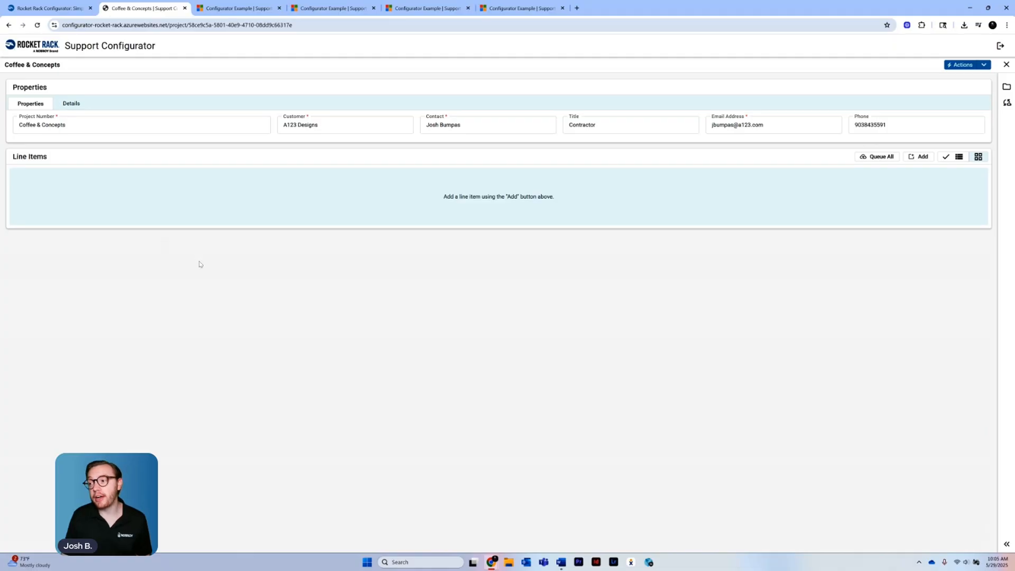
click(912, 157)
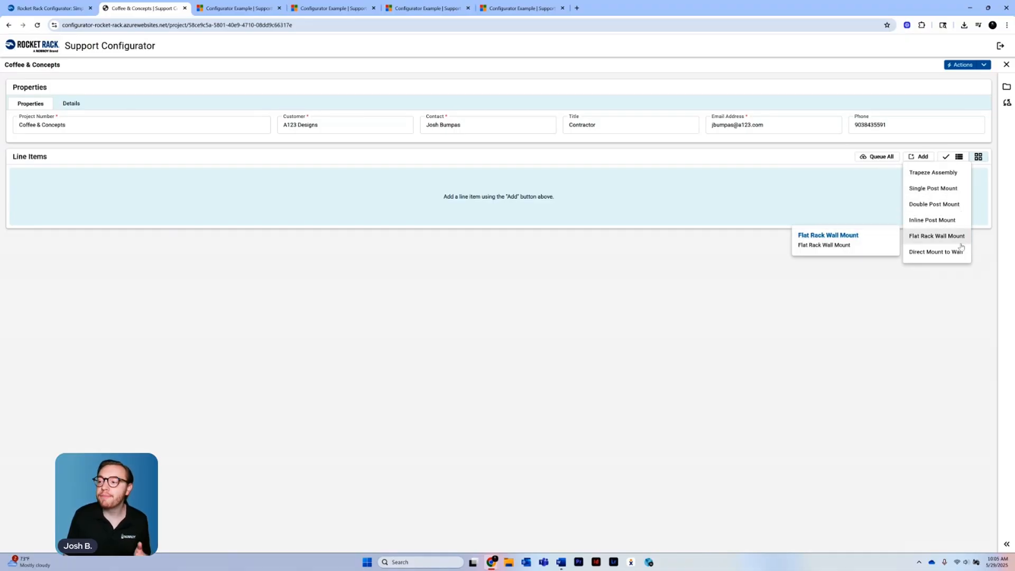
click(926, 174)
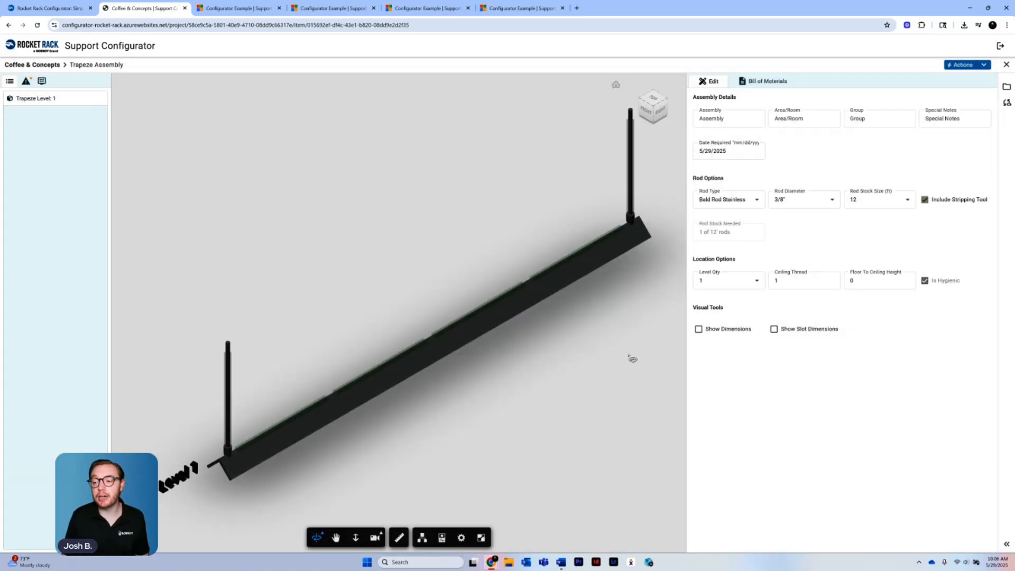
Examine the trapeze assembly model by zooming out, panning it in the view and orbiting to a lower angle
scroll(593, 331, down, 1)
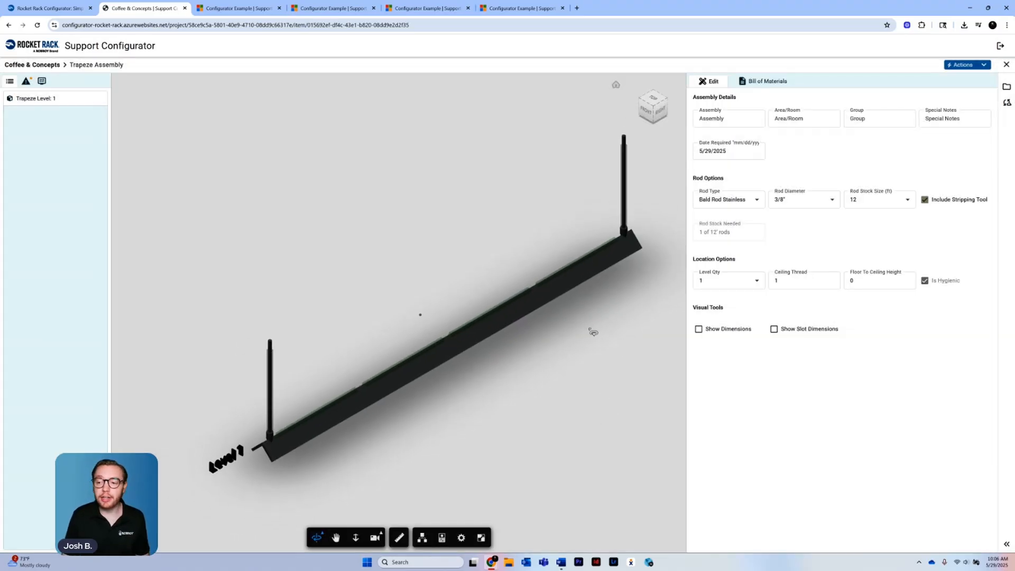
click(341, 539)
drag(494, 496, 467, 472)
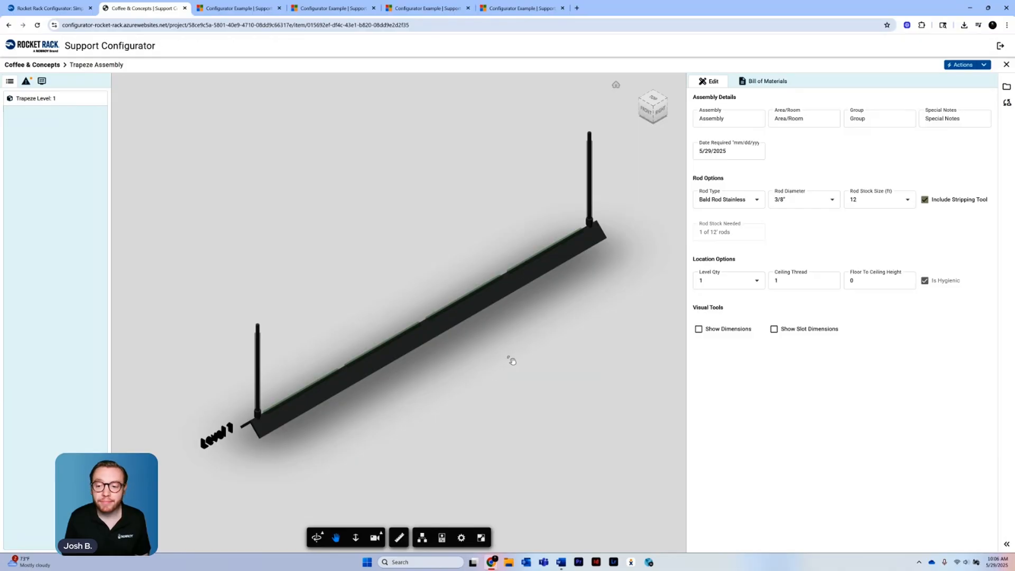
drag(512, 378, 505, 319)
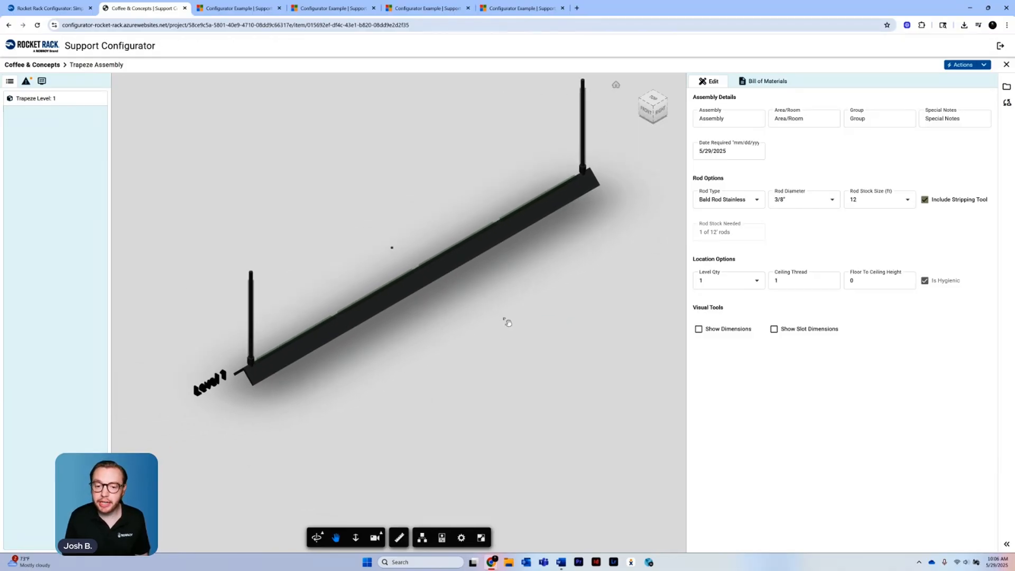
click(316, 537)
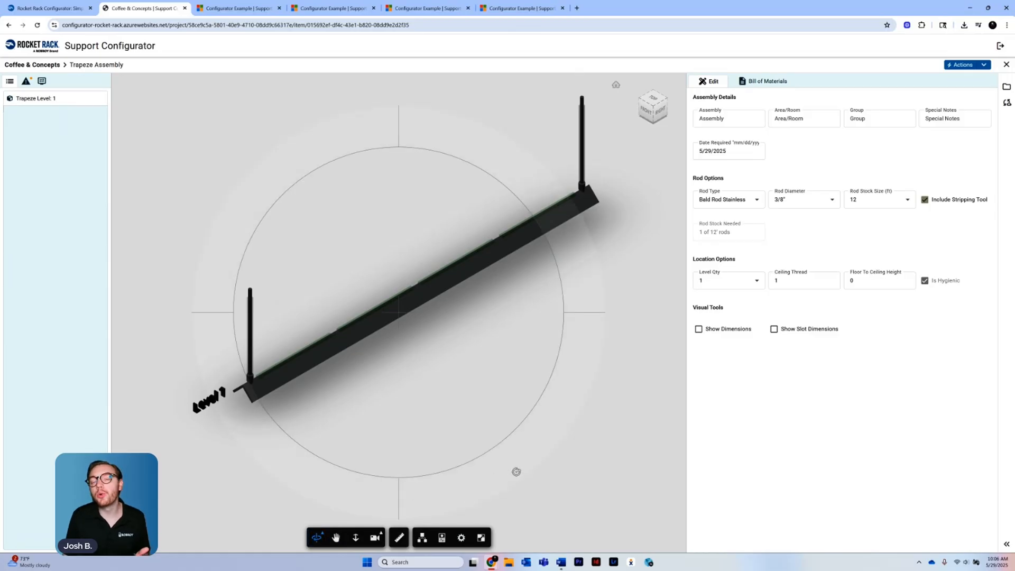
drag(603, 467, 543, 433)
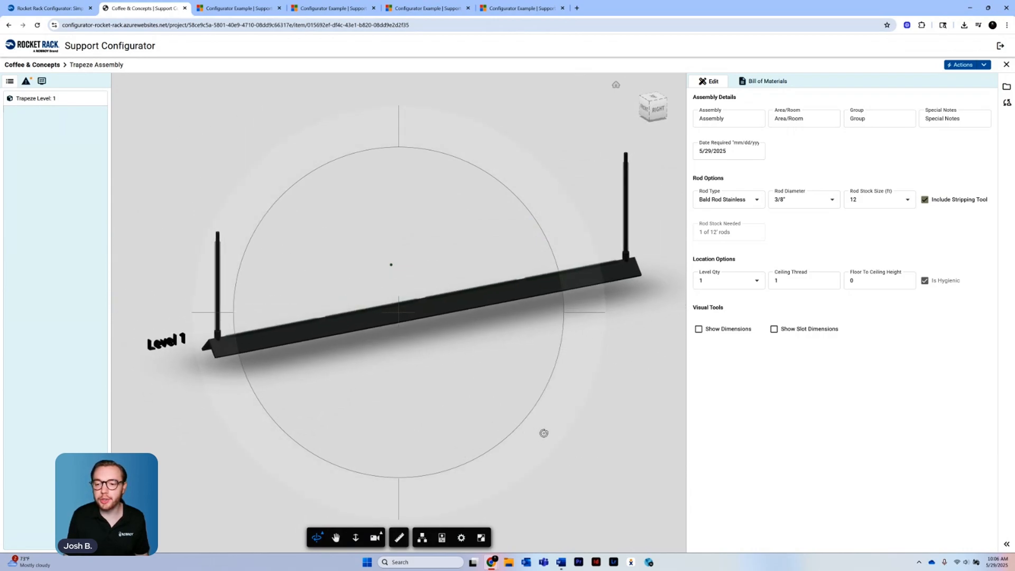
click(335, 542)
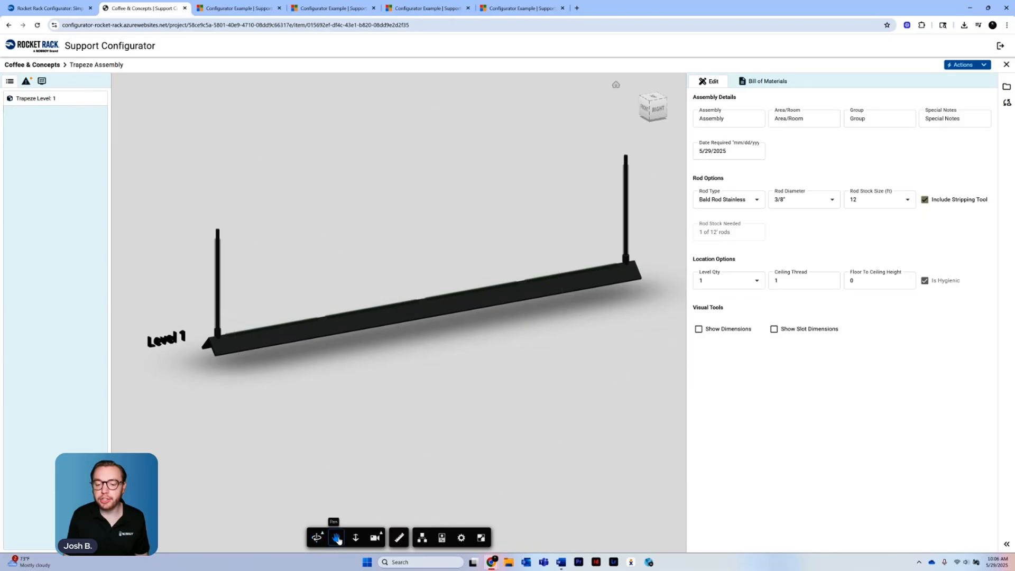
mouse_move(535, 447)
mouse_down()
mouse_move(426, 467)
mouse_move(607, 478)
mouse_move(462, 328)
mouse_move(478, 478)
mouse_move(500, 379)
mouse_move(550, 435)
mouse_up()
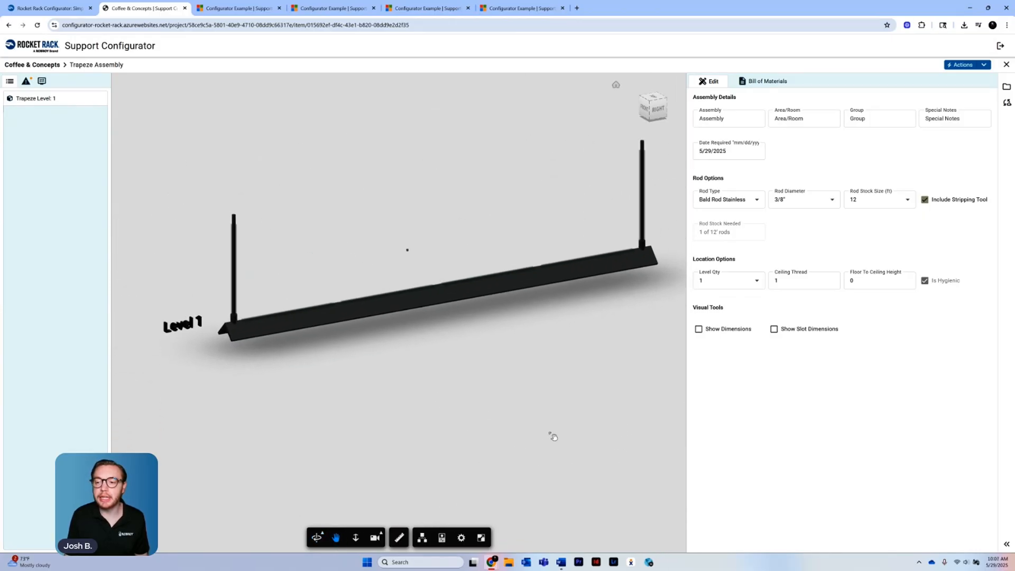
Inspect the trapeze assembly at different magnifications with the Zoom tool, followed by a slight orbit of the model
click(355, 537)
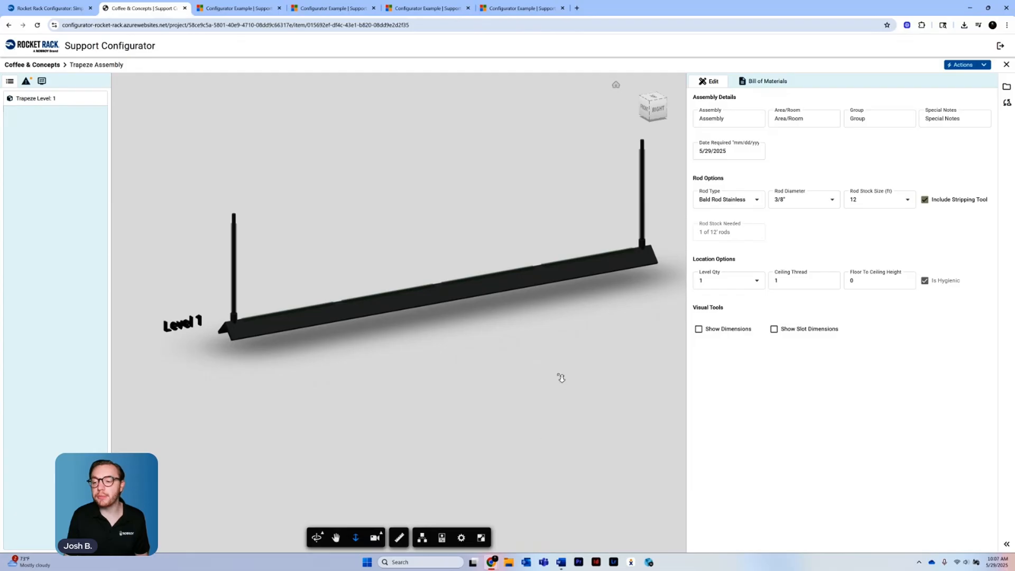
drag(560, 378, 523, 374)
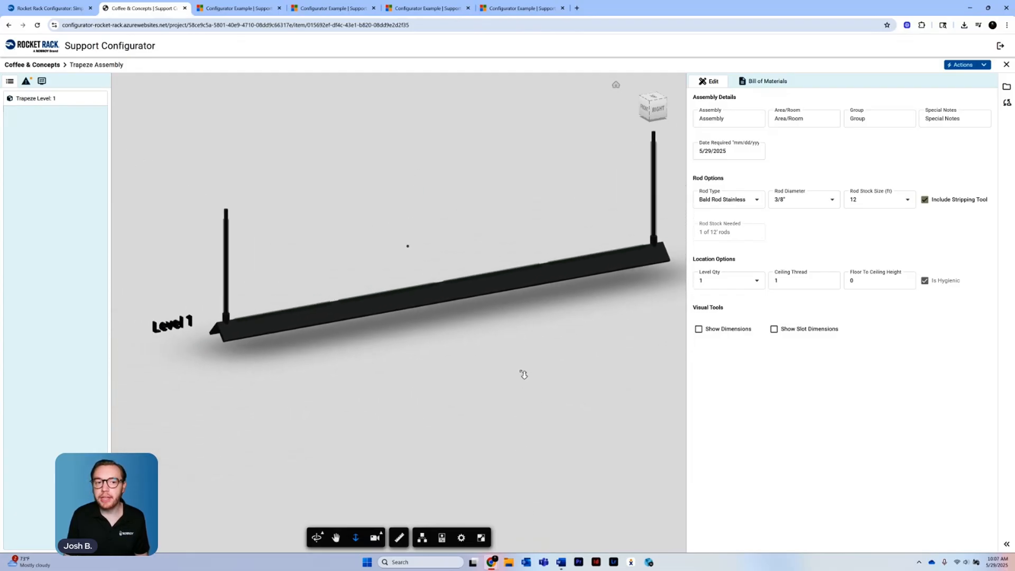
click(319, 537)
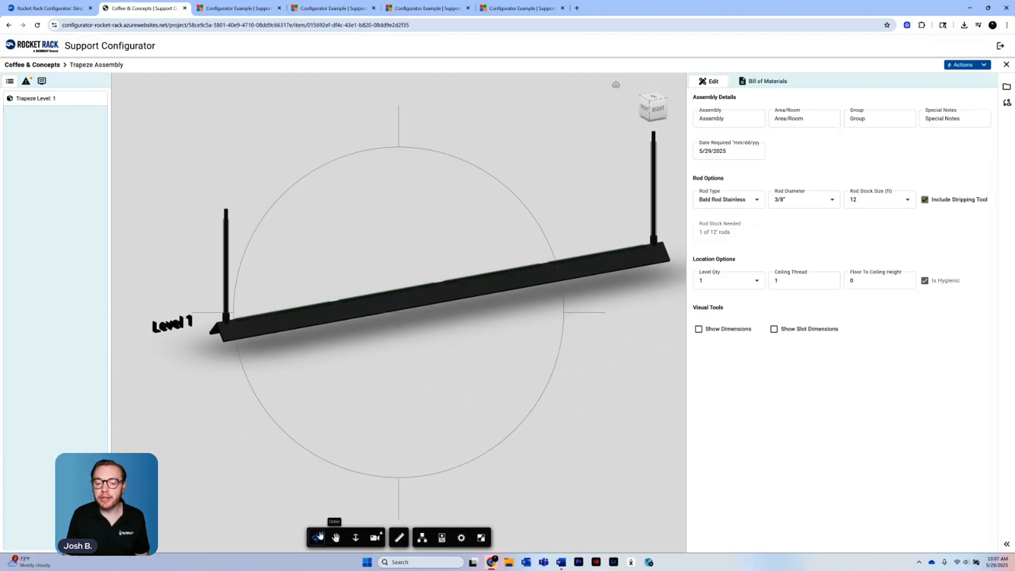
drag(585, 413, 615, 429)
scroll(614, 428, down, 6)
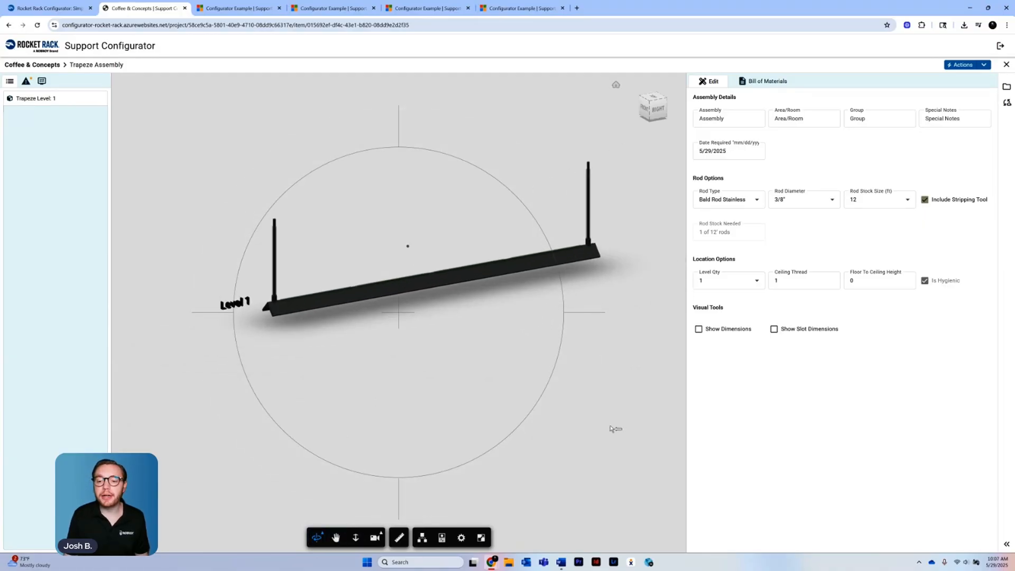
scroll(609, 426, up, 5)
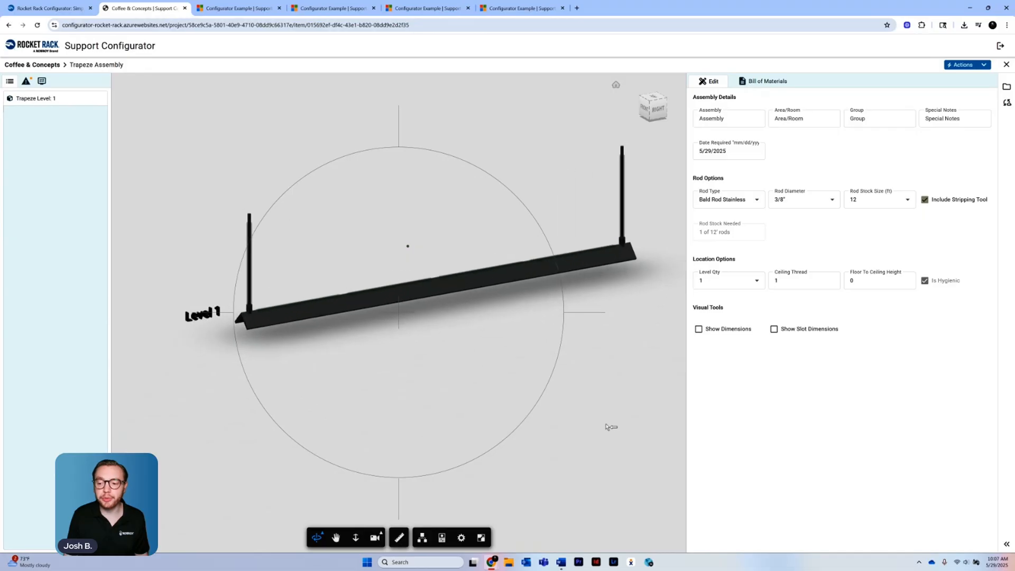
scroll(607, 465, up, 2)
scroll(607, 465, down, 3)
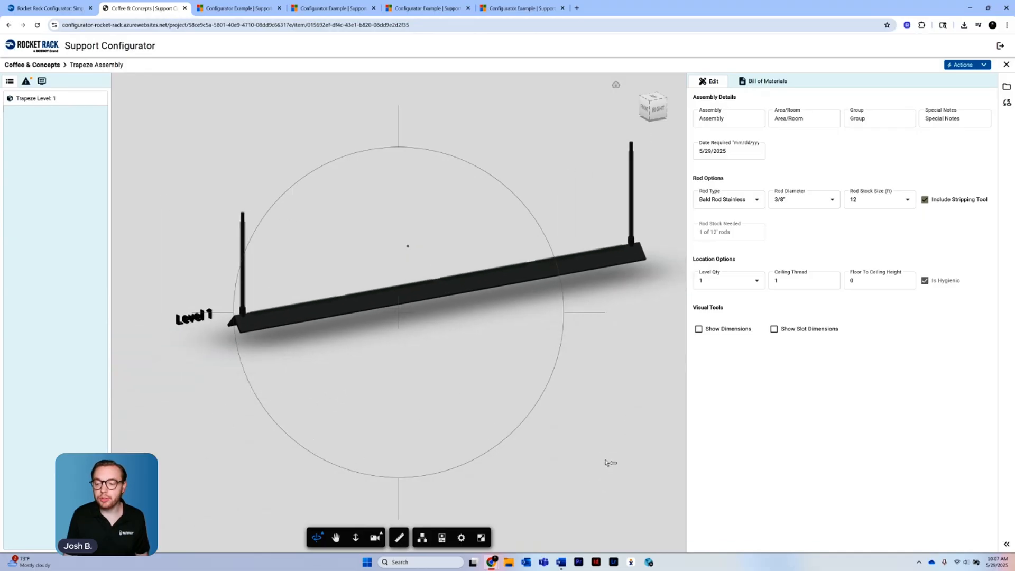
mouse_move(625, 464)
mouse_down()
mouse_move(602, 480)
mouse_move(318, 412)
mouse_move(351, 446)
mouse_move(528, 421)
mouse_move(620, 444)
mouse_move(614, 465)
mouse_up()
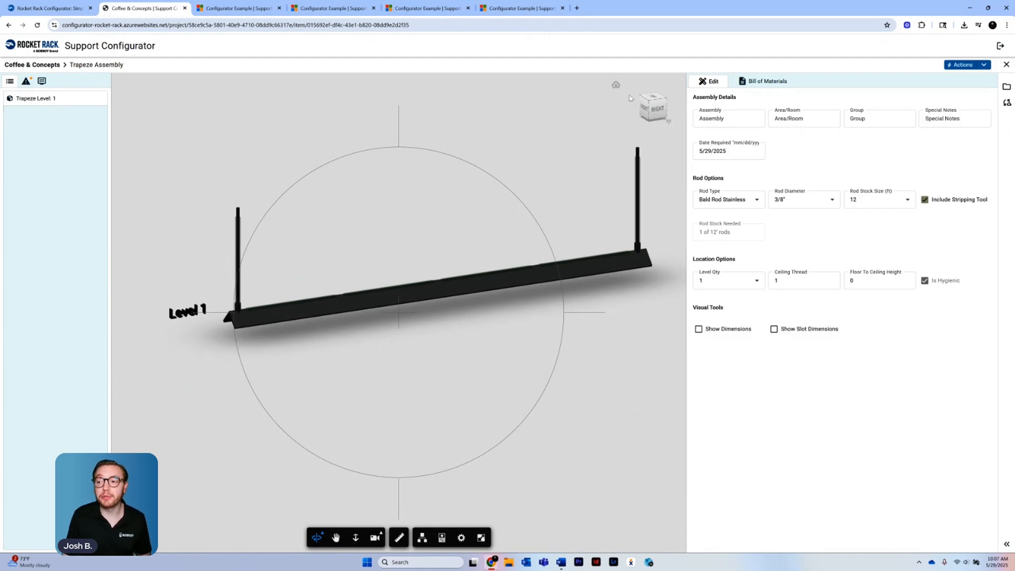
Inspect the trapeze assembly in the front, bottom and right views, and restore the home view
click(644, 110)
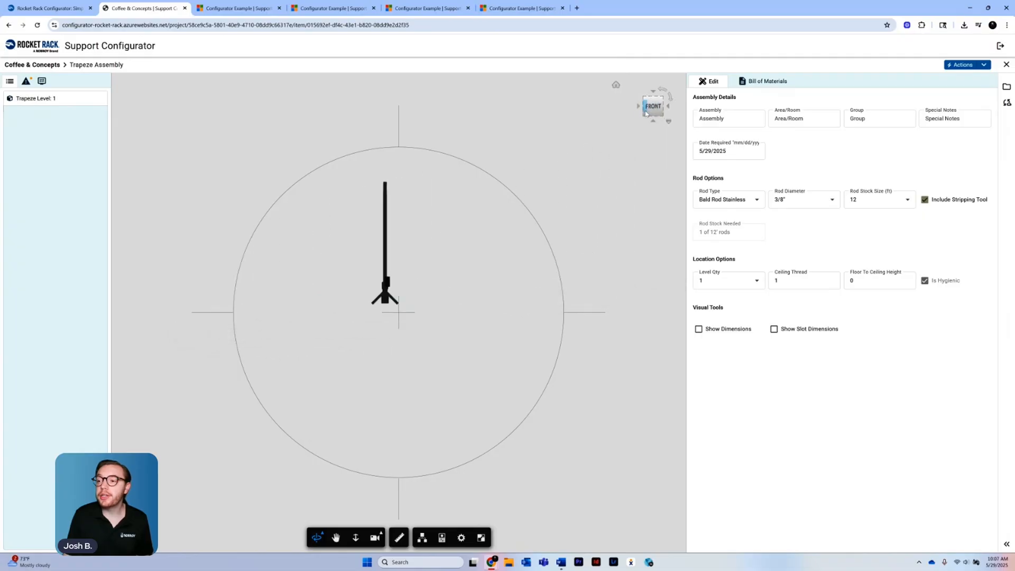
click(654, 121)
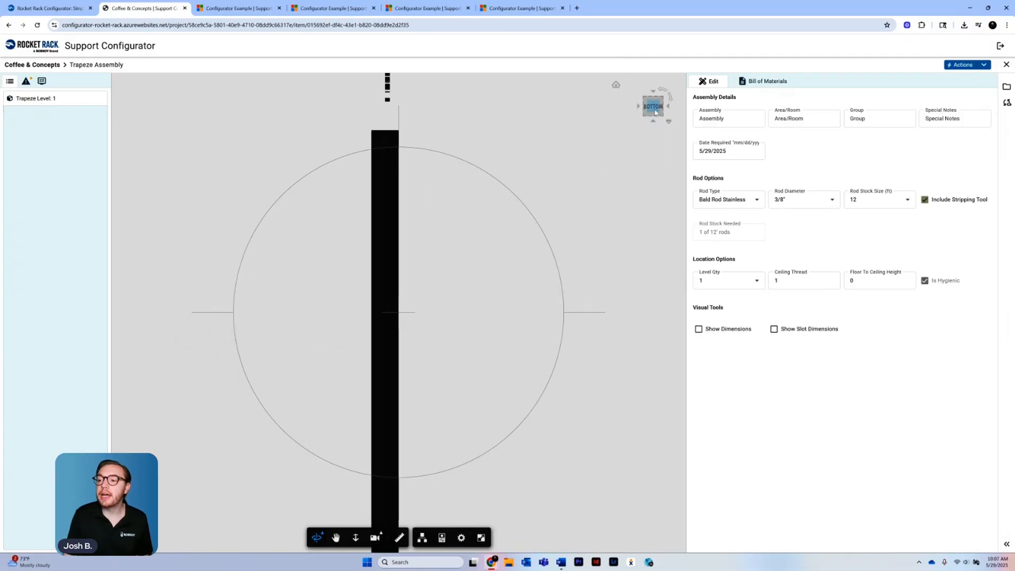
click(669, 107)
click(669, 108)
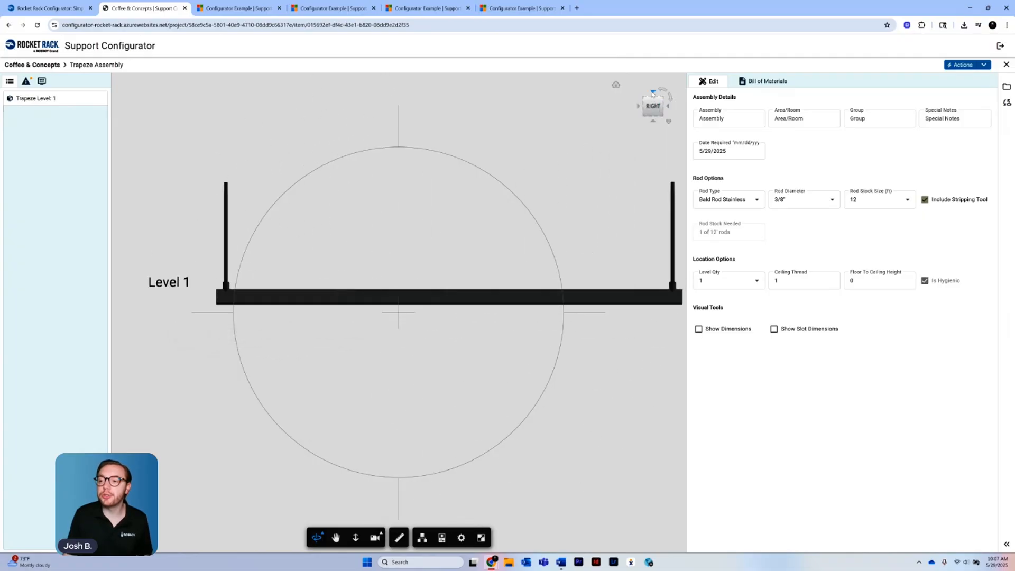
click(649, 100)
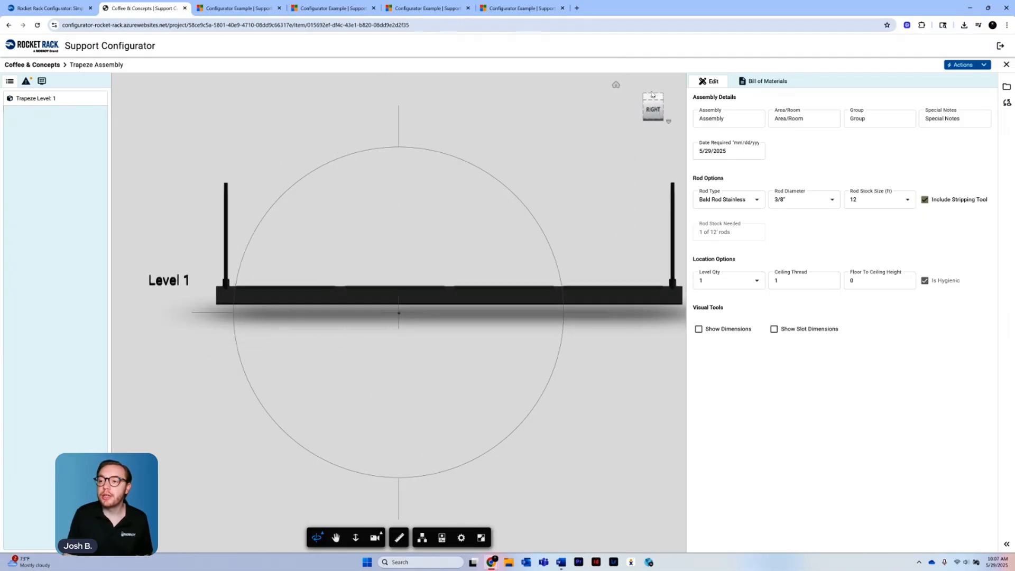
click(615, 85)
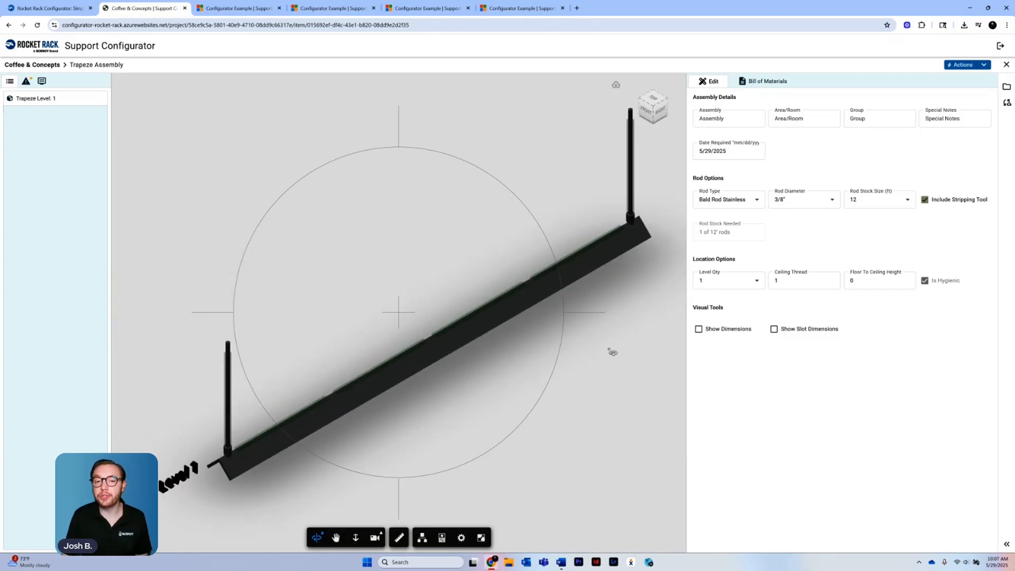
drag(606, 341, 610, 342)
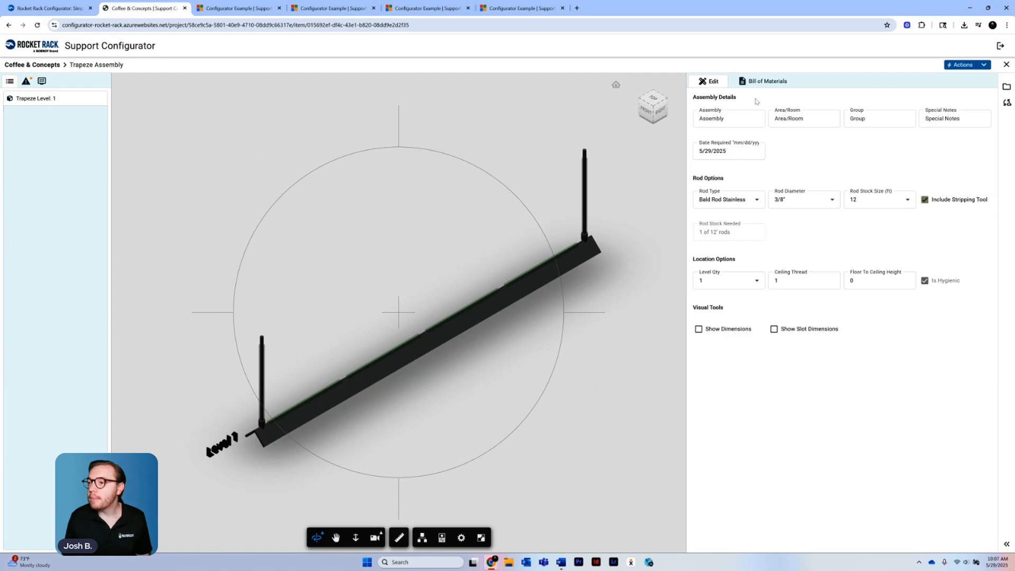
Name the trapeze assembly Tented 001 in the assembly details
click(722, 117)
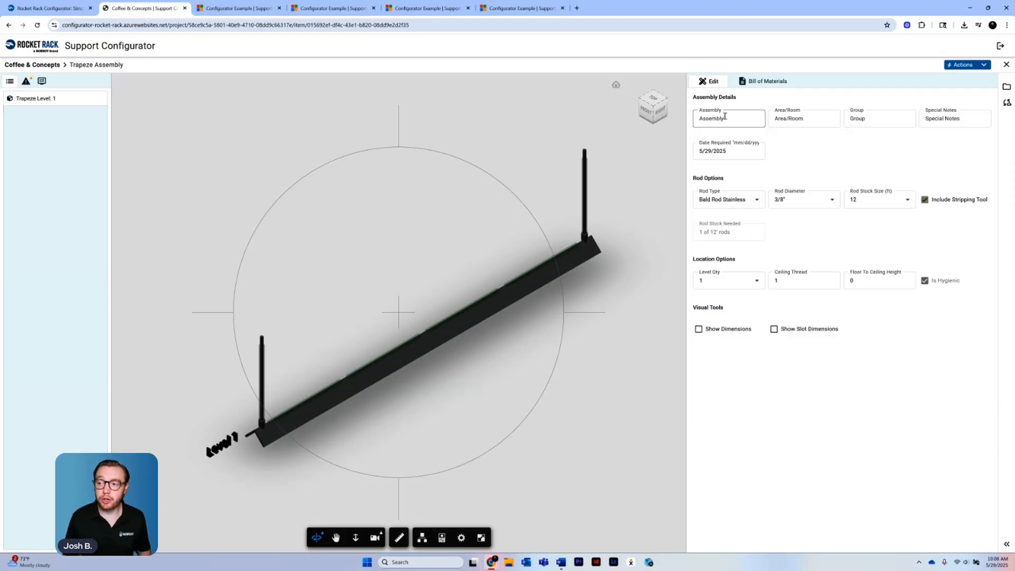
click(724, 116)
text(1)
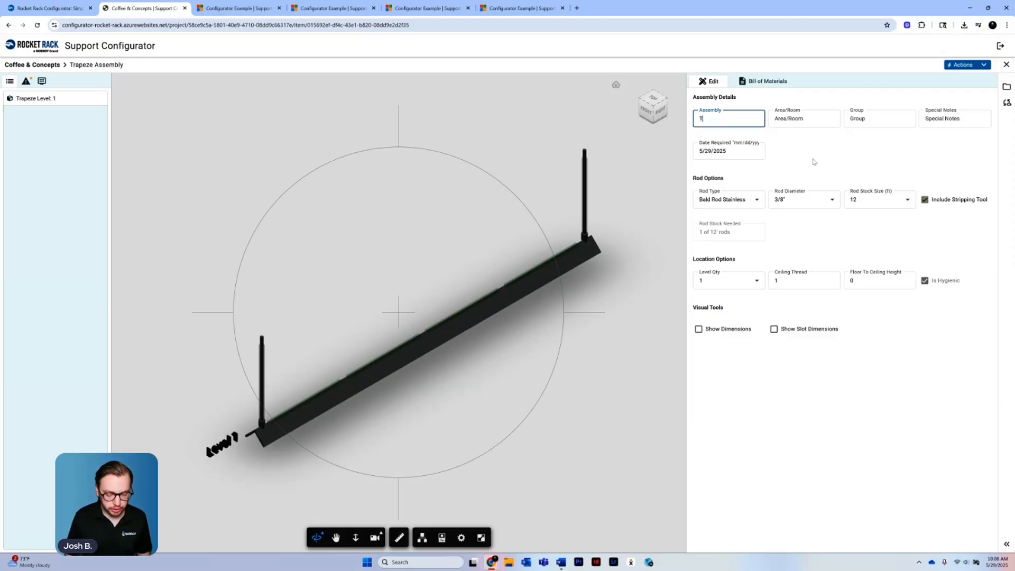
text(ented)
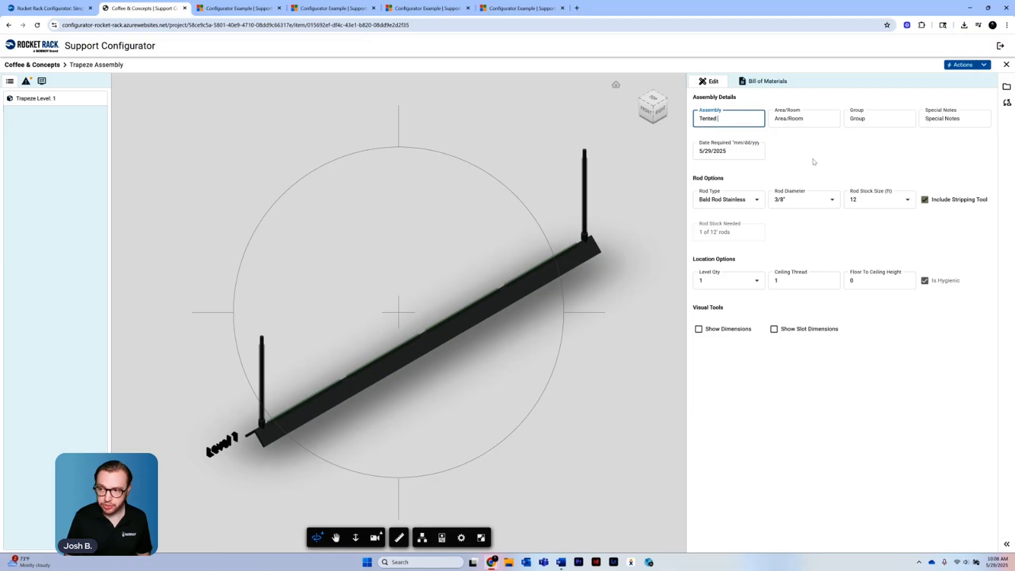
text( 001)
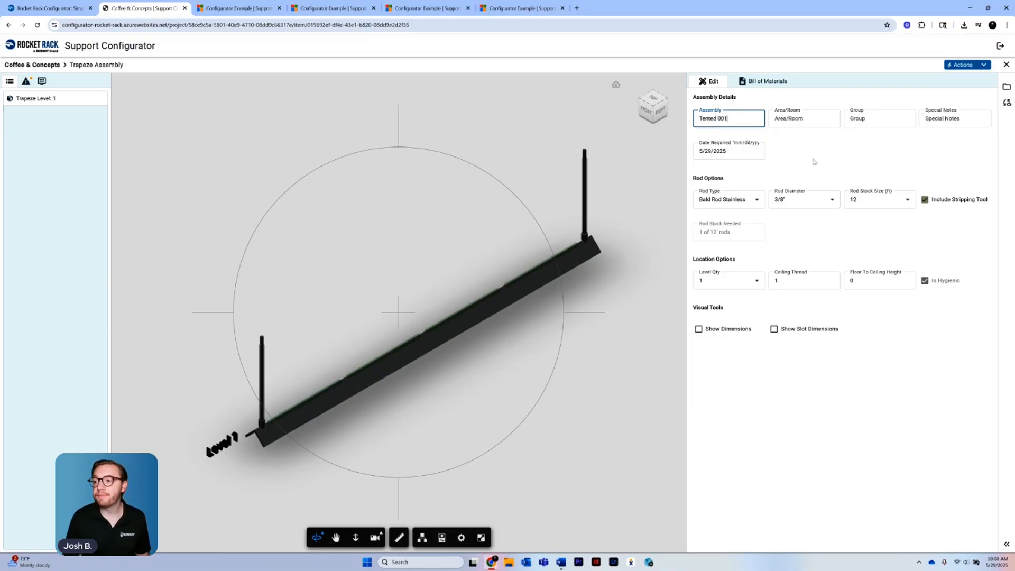
click(816, 160)
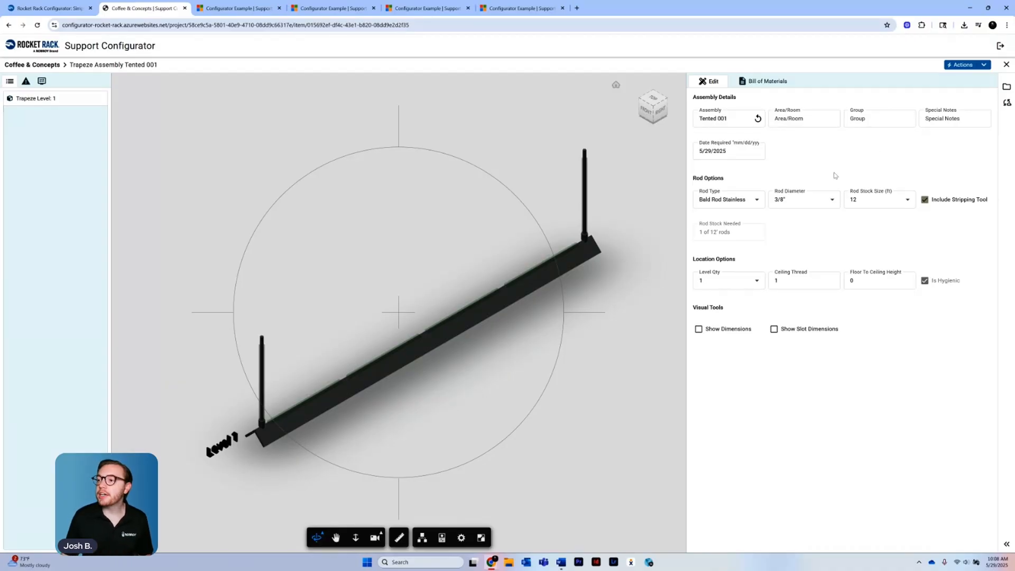
Set the assembly's area/room to Oven Room
click(797, 115)
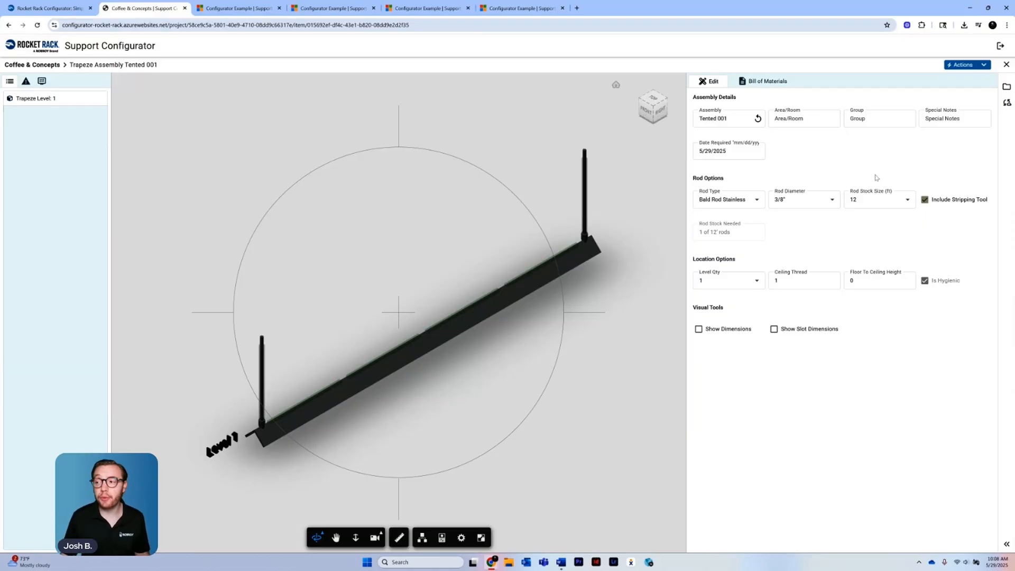
click(795, 118)
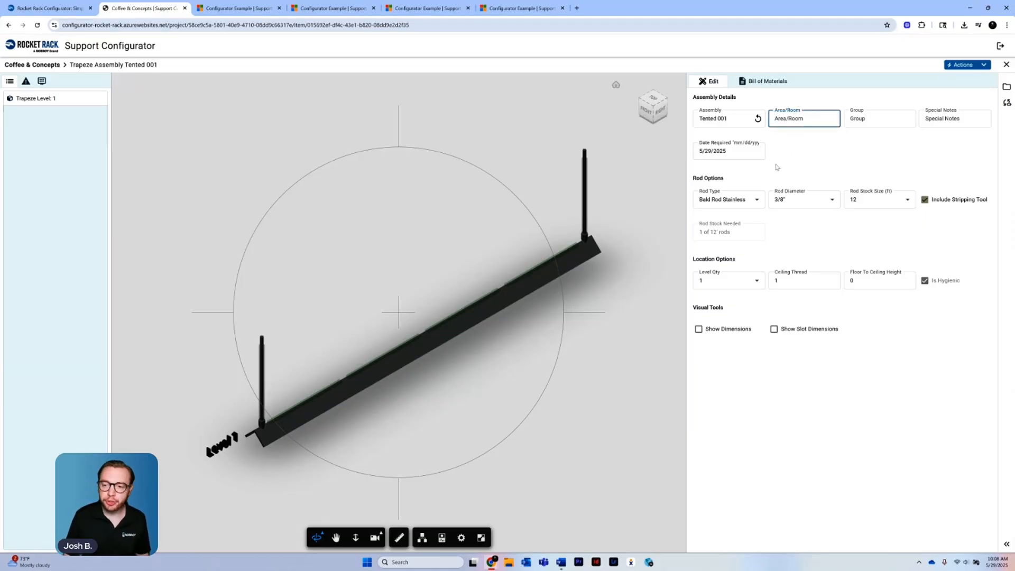
text(Oven Room)
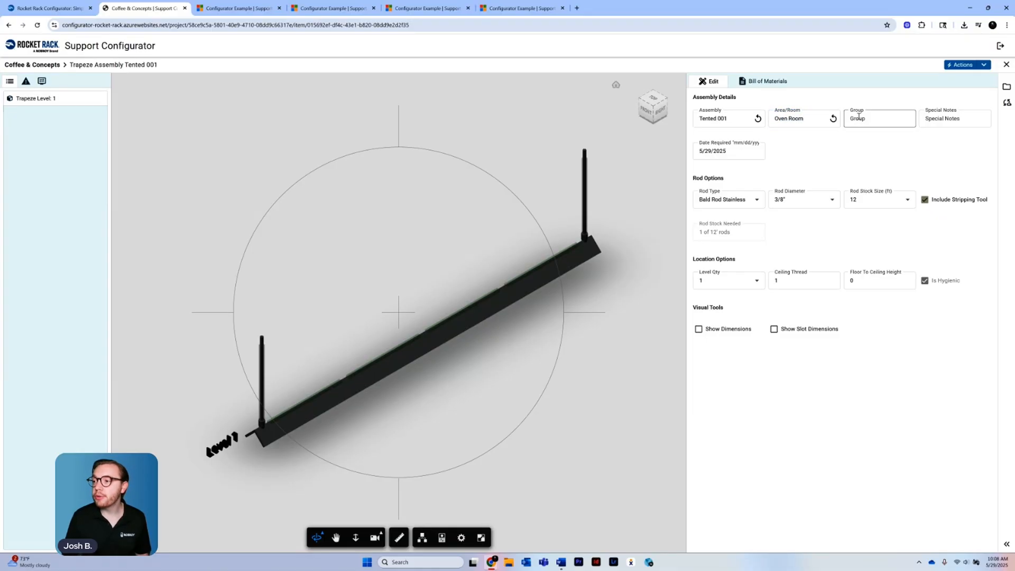
Set the assembly's group to CR03 in the assembly details
click(866, 120)
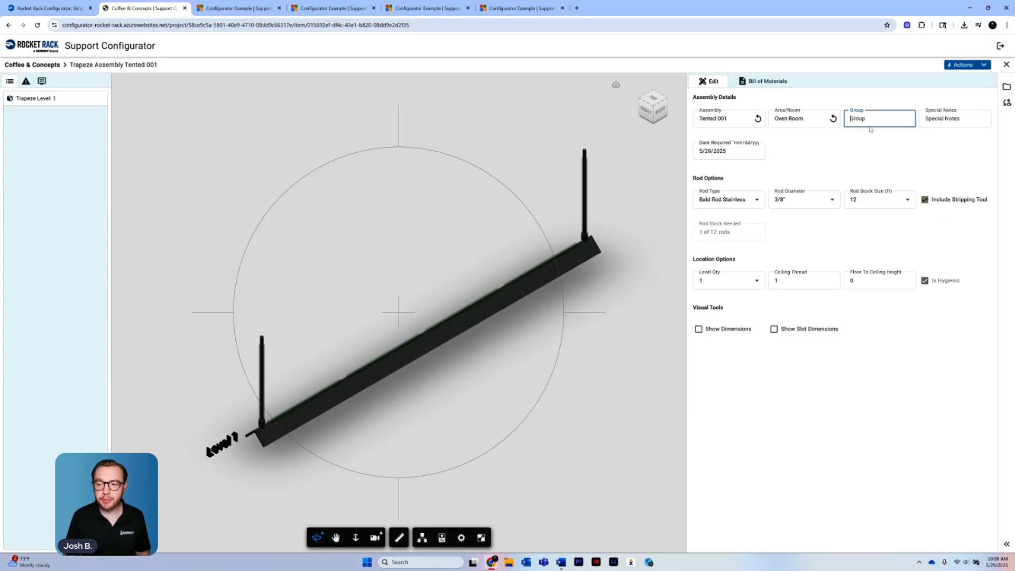
text(CR0)
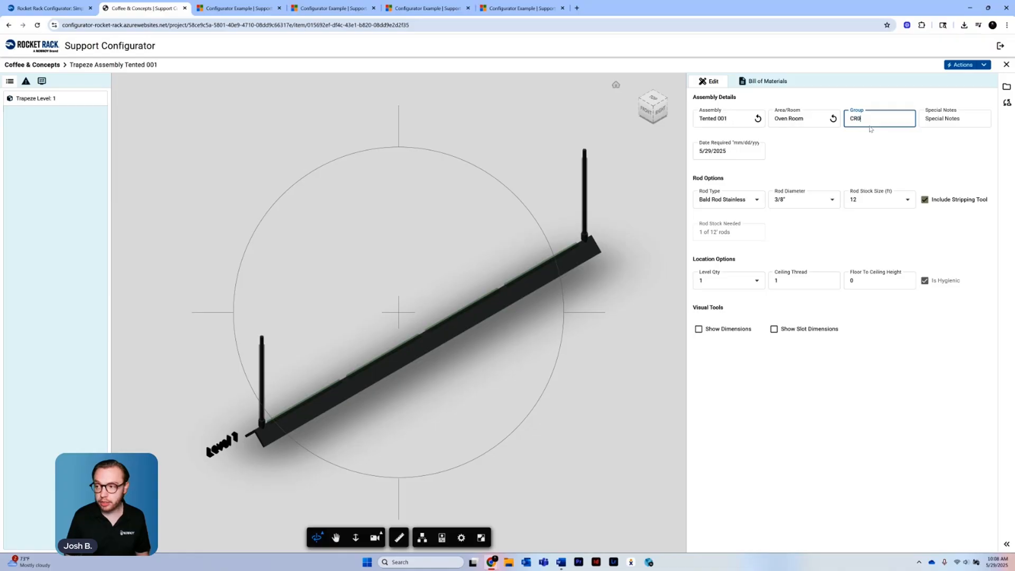
text(3)
click(778, 146)
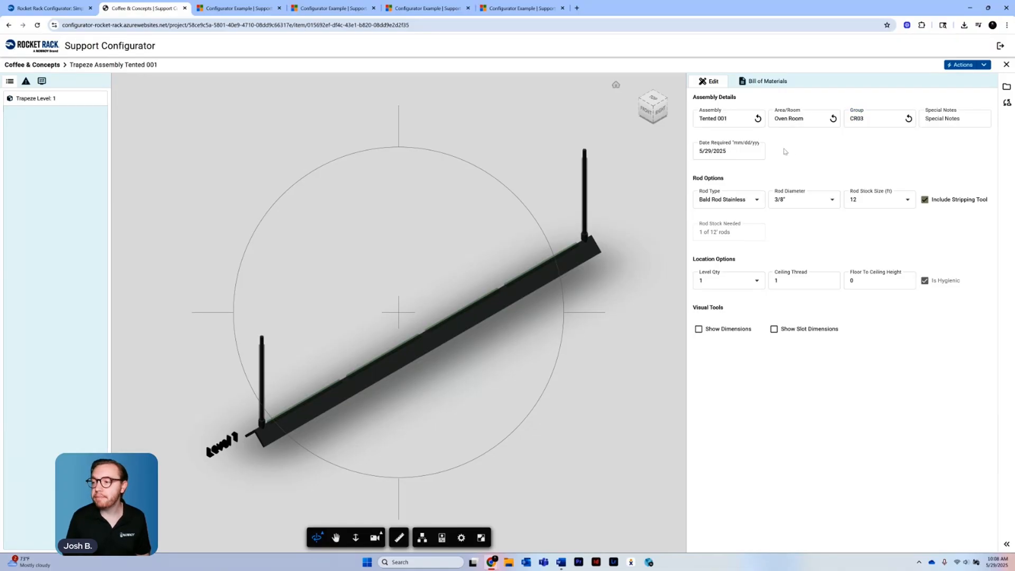
Set the assembly's required date to 08/25/2025
click(753, 154)
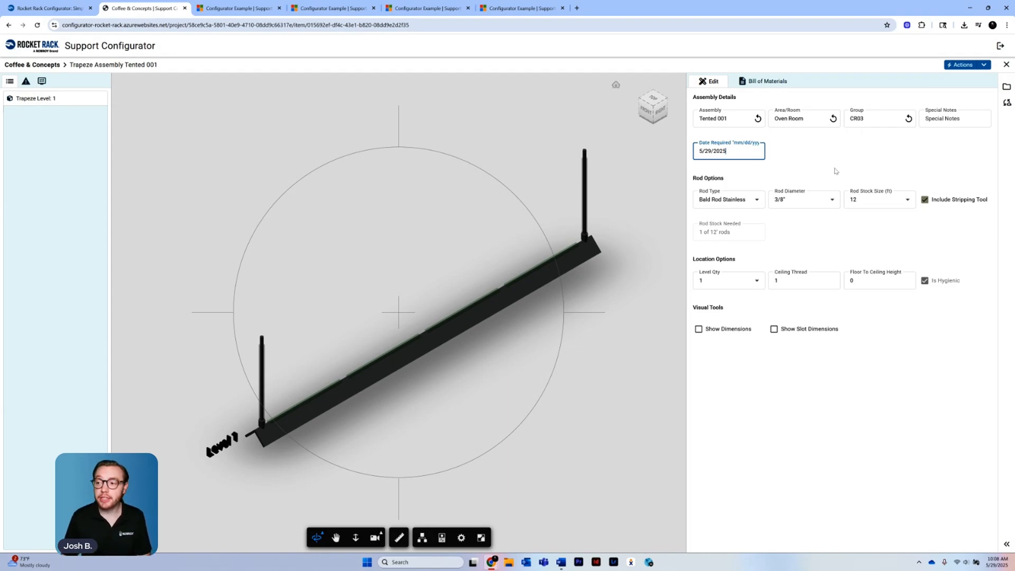
drag(754, 153, 696, 149)
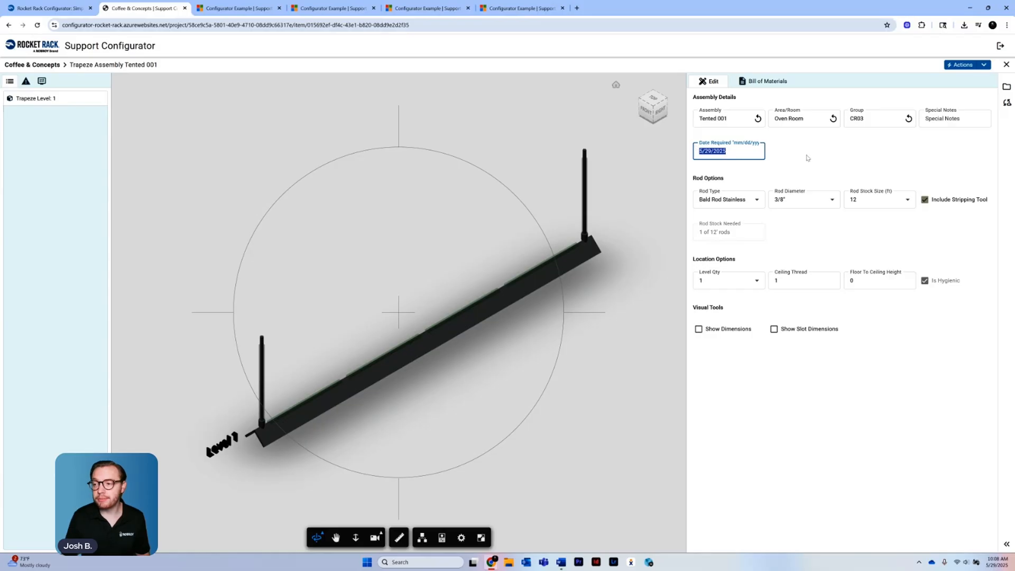
text(08/)
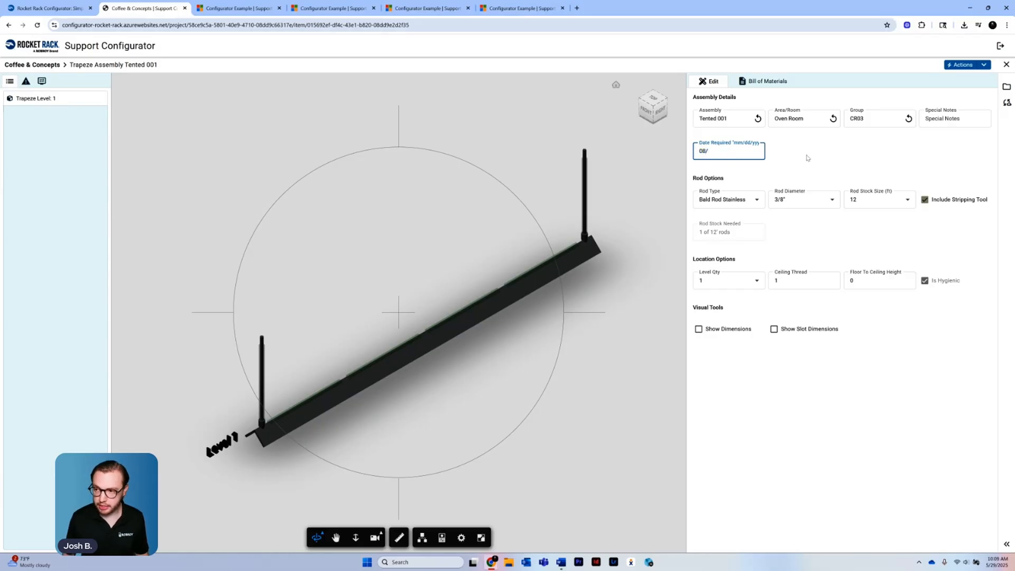
text(25/)
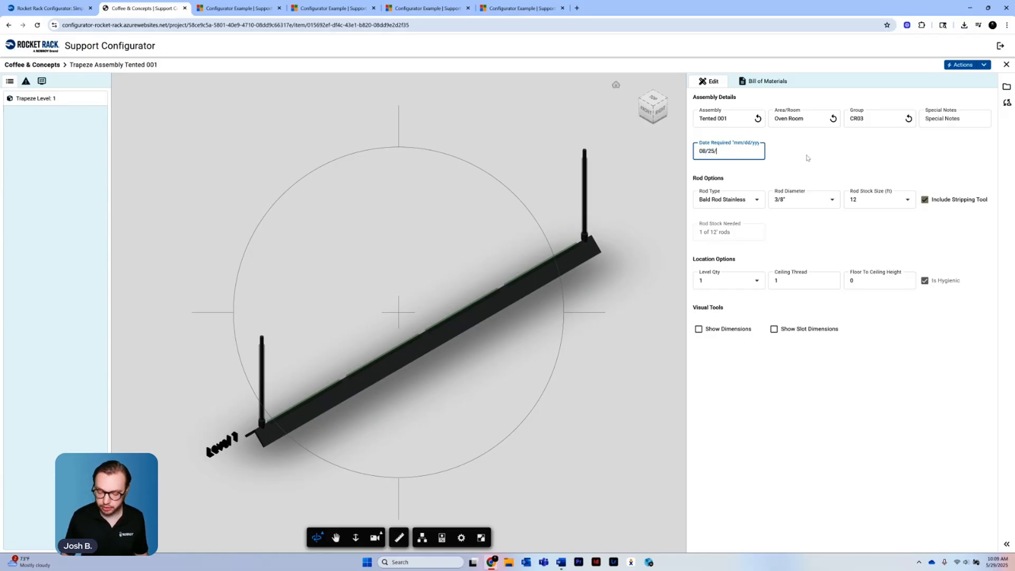
text(2025)
click(807, 158)
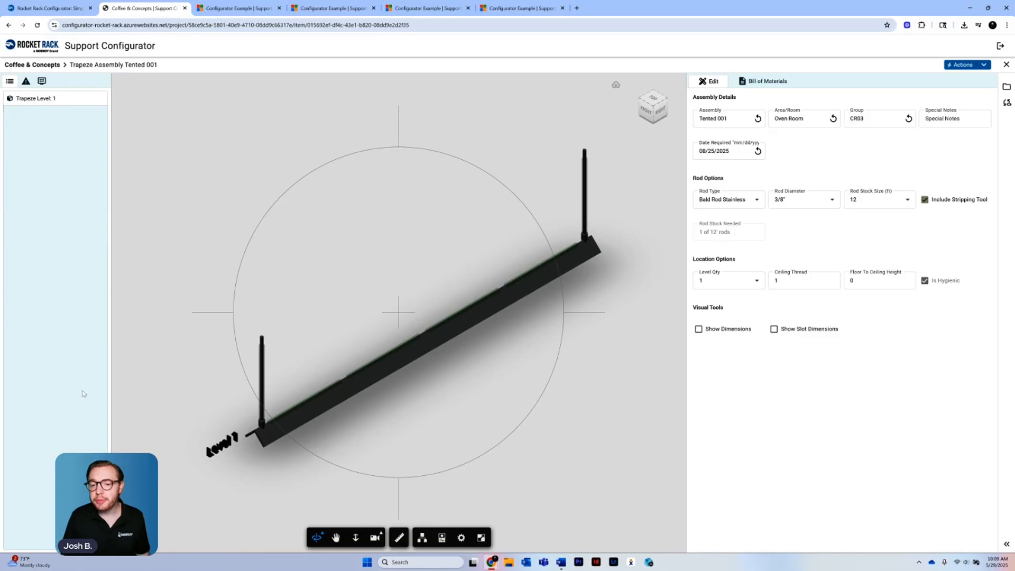
Change the trapeze assembly's rod type to Rocket Rod Stainless
drag(618, 424, 586, 414)
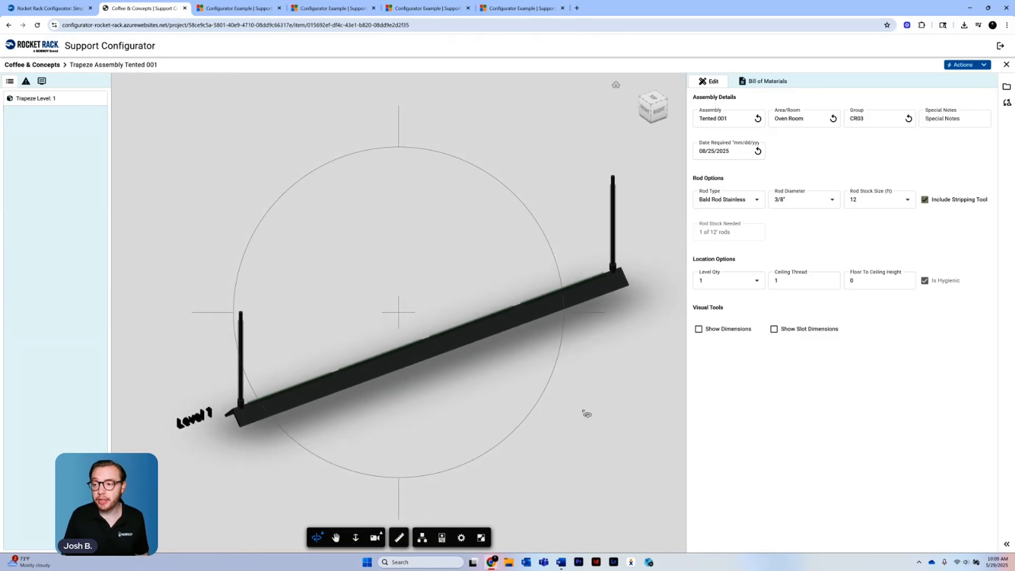
click(724, 200)
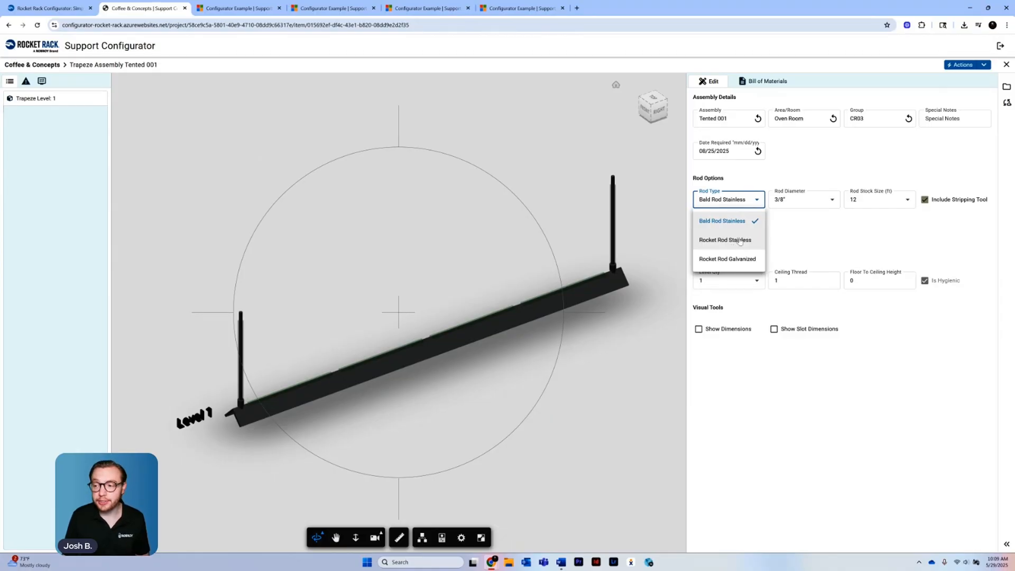
click(762, 240)
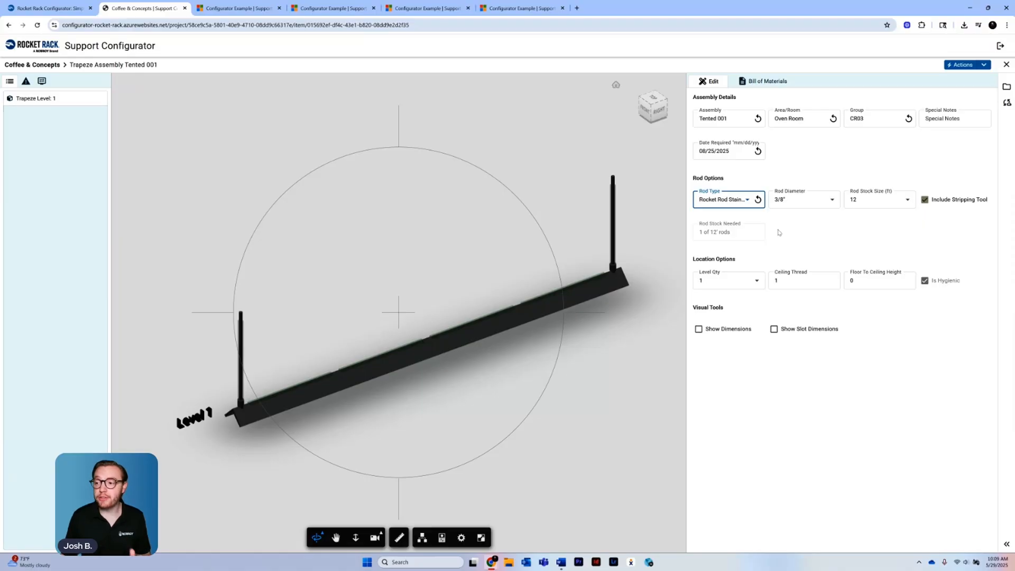
click(711, 201)
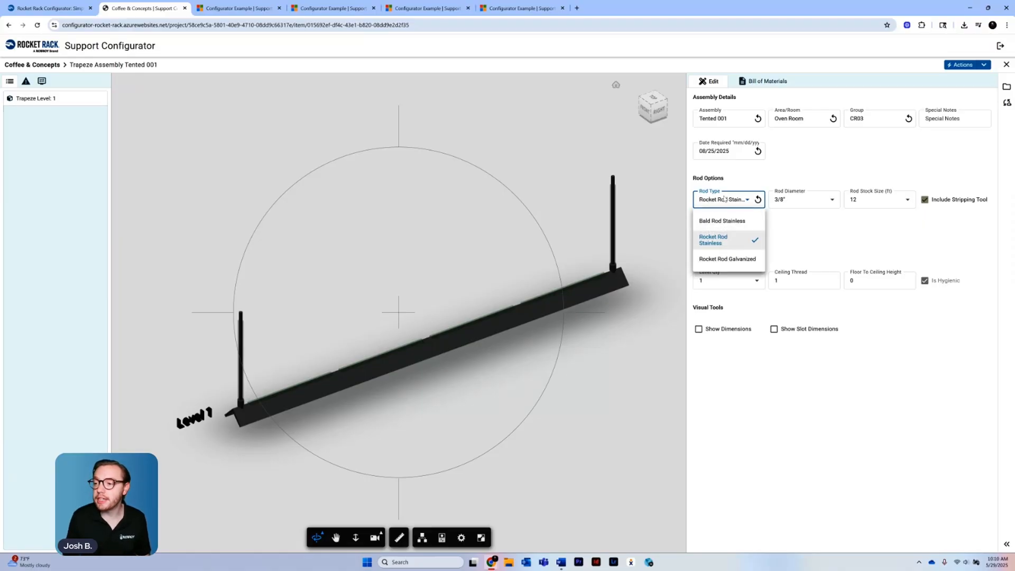
click(787, 209)
Try a 1/2" rod diameter, restore it to 3/8", and check the available rod stock sizes
click(799, 202)
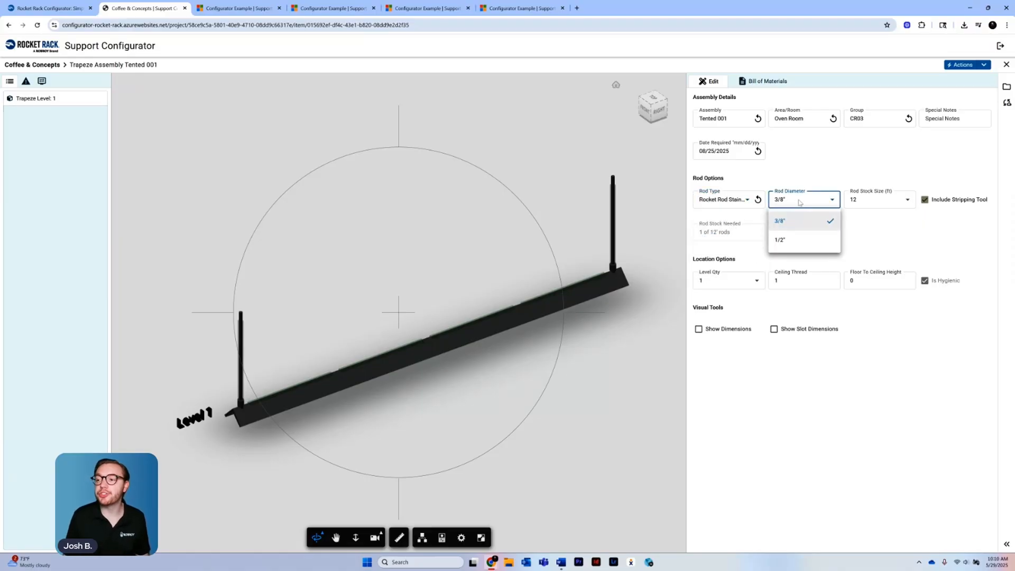
click(789, 241)
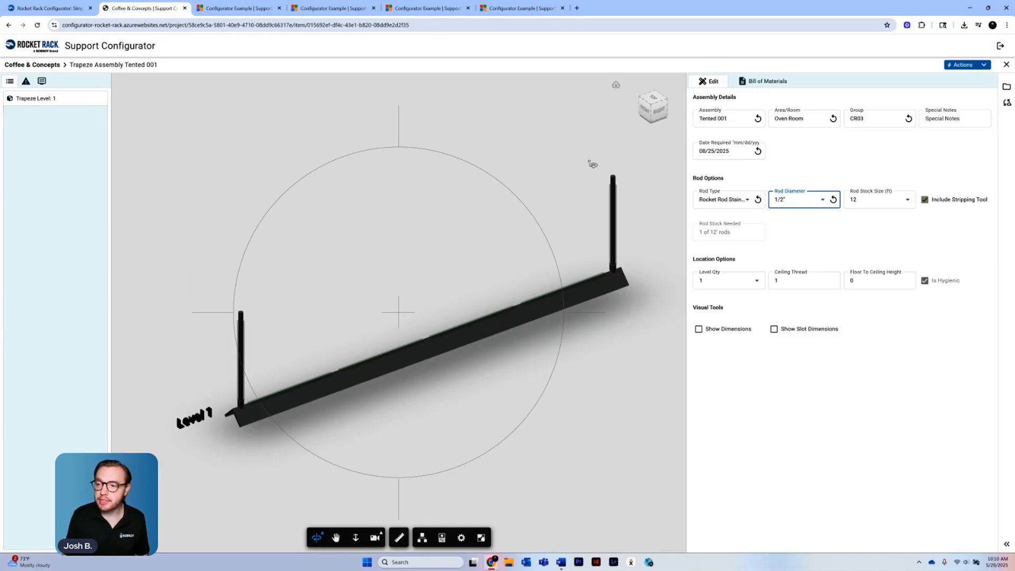
click(806, 202)
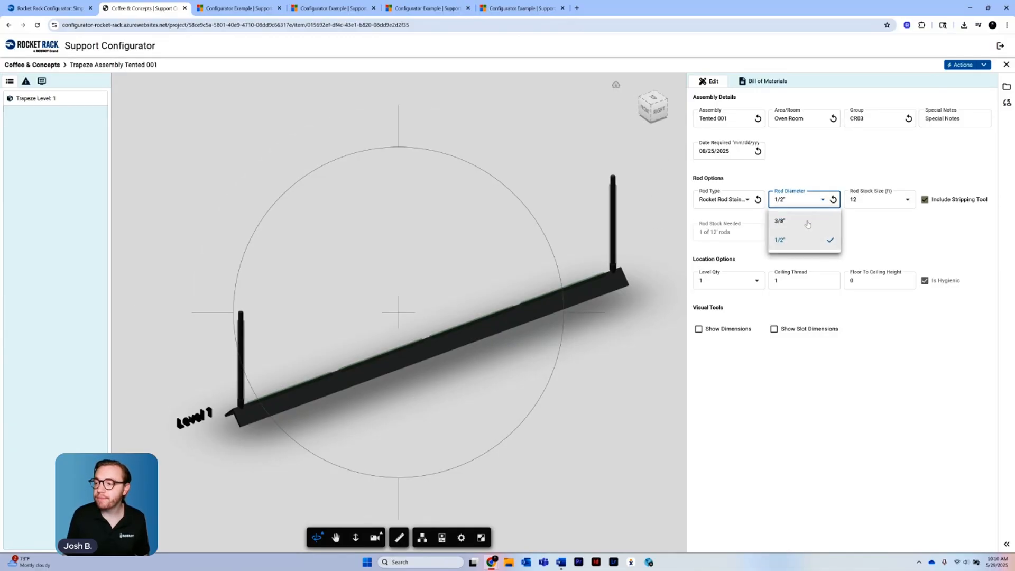
click(807, 224)
click(854, 204)
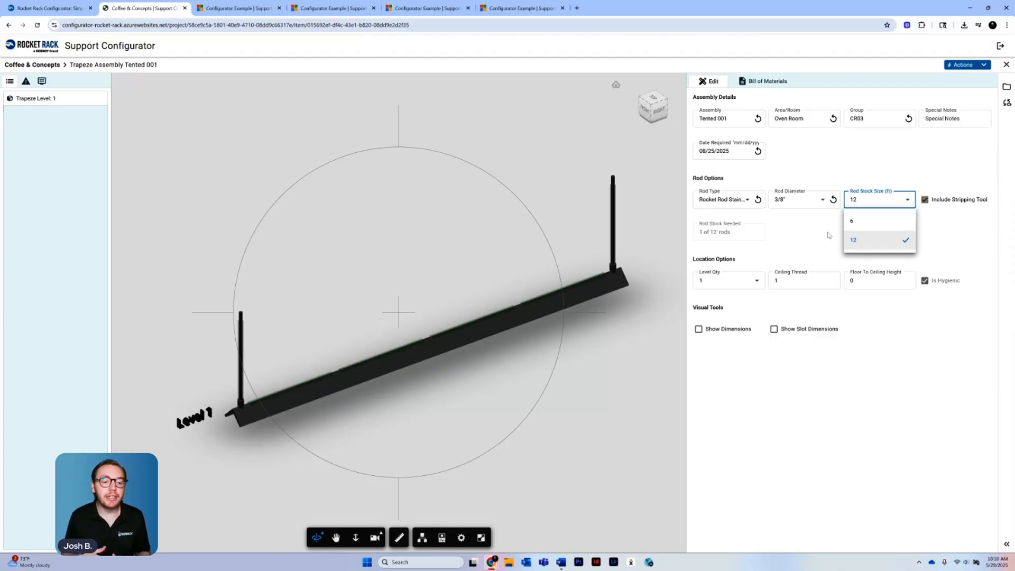
click(773, 241)
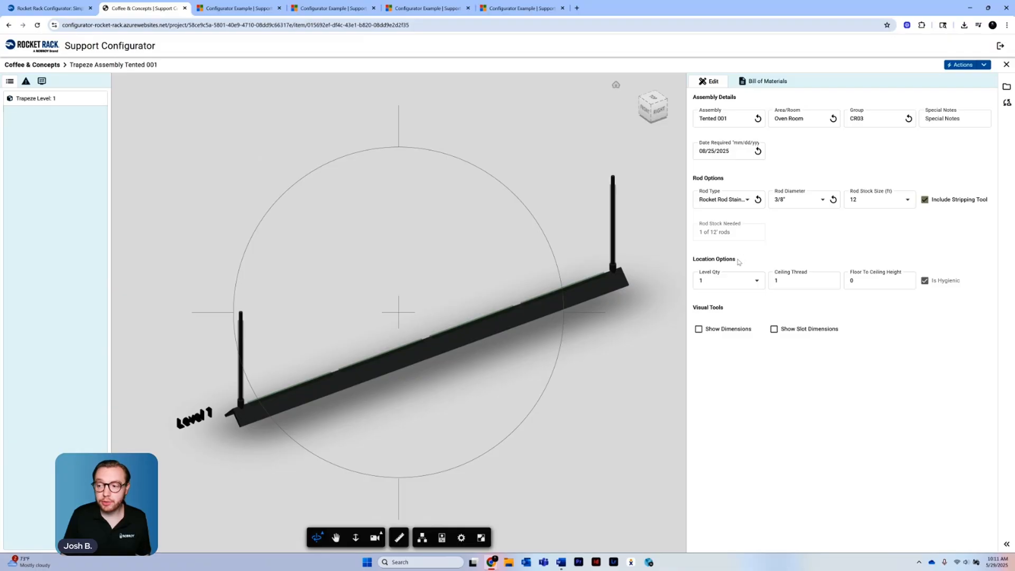
Try a level quantity of 4 for the trapeze, and return it to 1
click(718, 286)
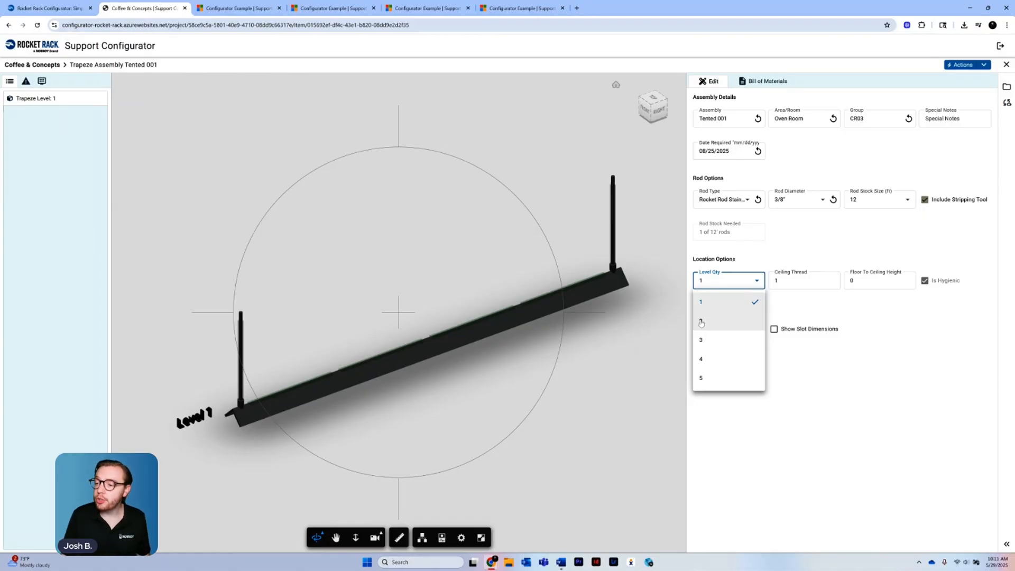
click(710, 360)
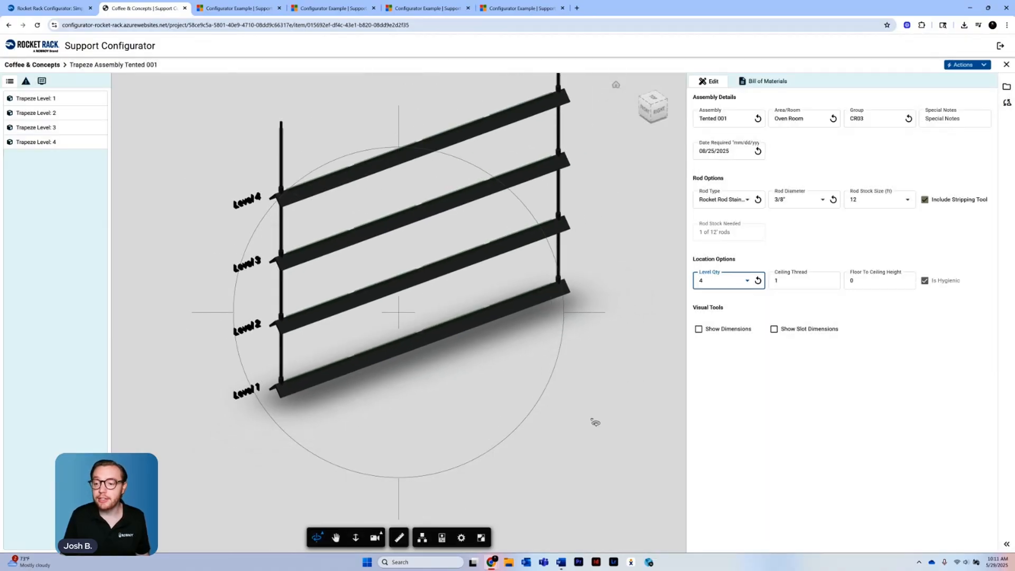
drag(582, 479, 587, 458)
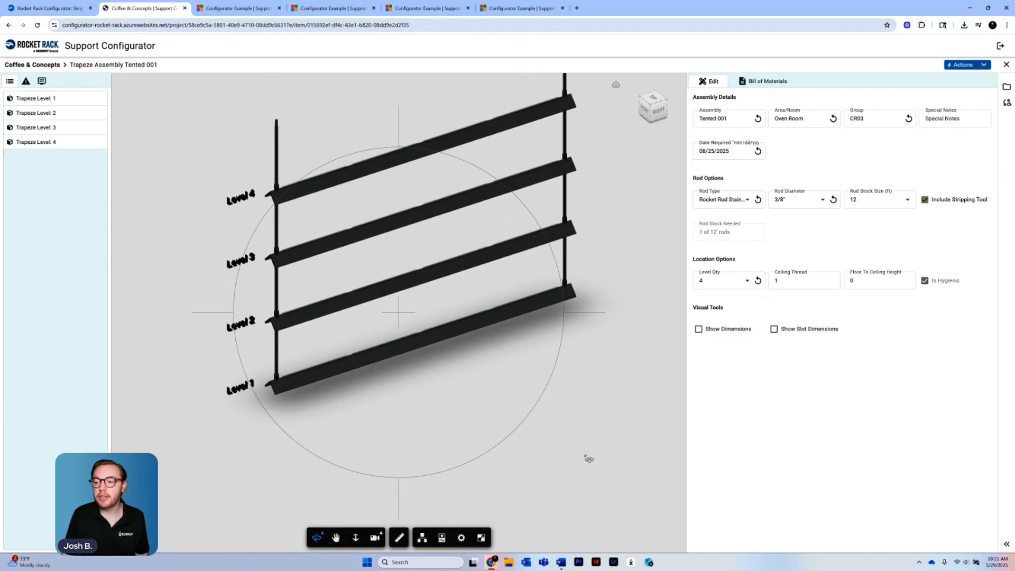
click(724, 280)
click(708, 300)
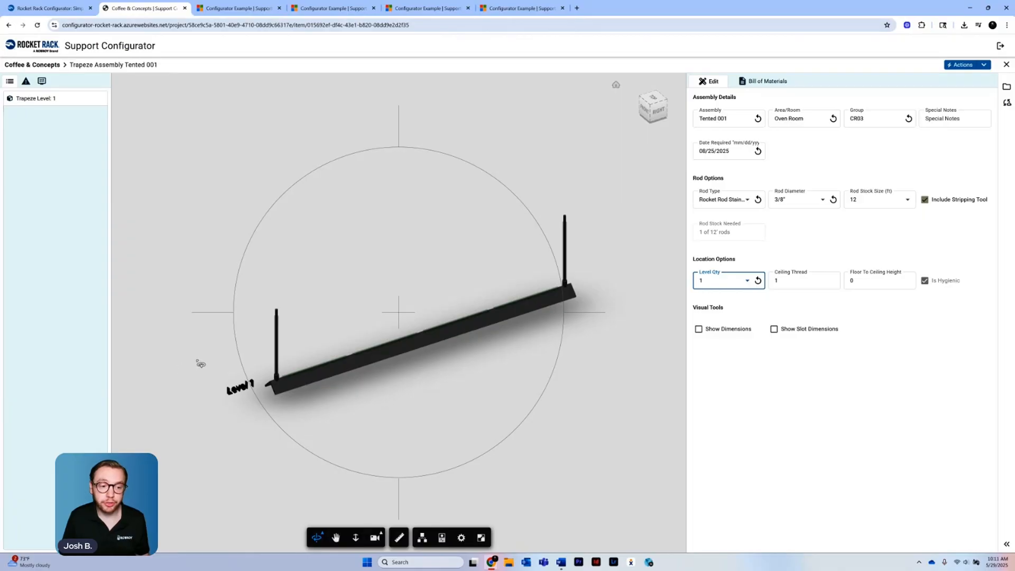
Try a ceiling thread of 5 while viewing the rod's upper end up close, and reset it to the default
scroll(245, 315, up, 2)
scroll(246, 315, up, 3)
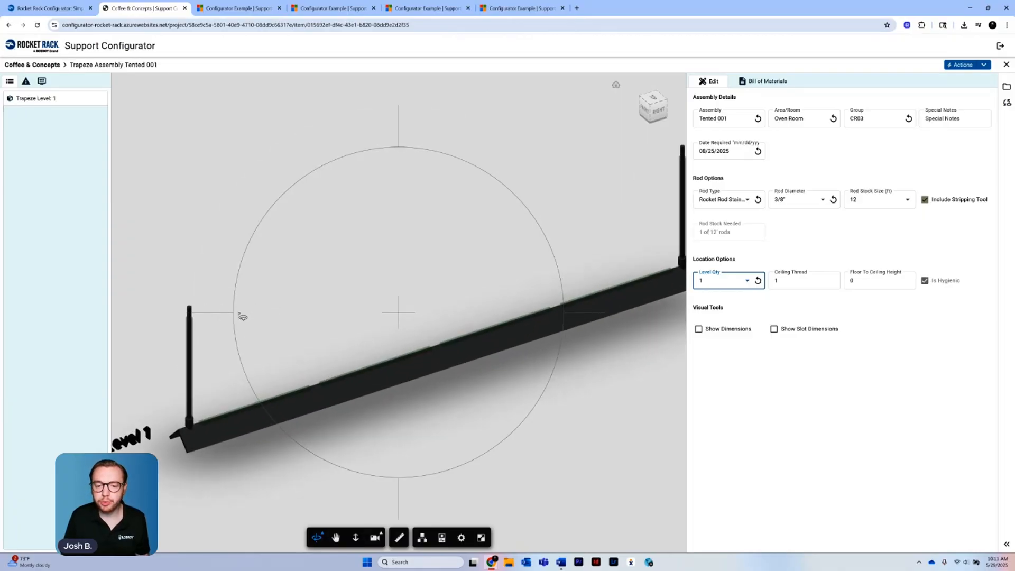
drag(190, 280, 399, 159)
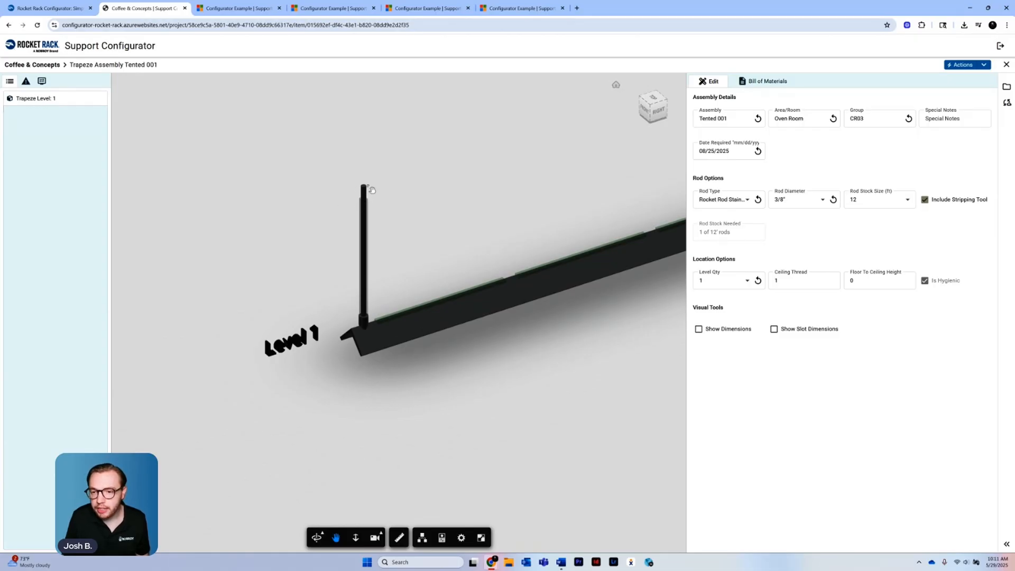
scroll(363, 180, up, 5)
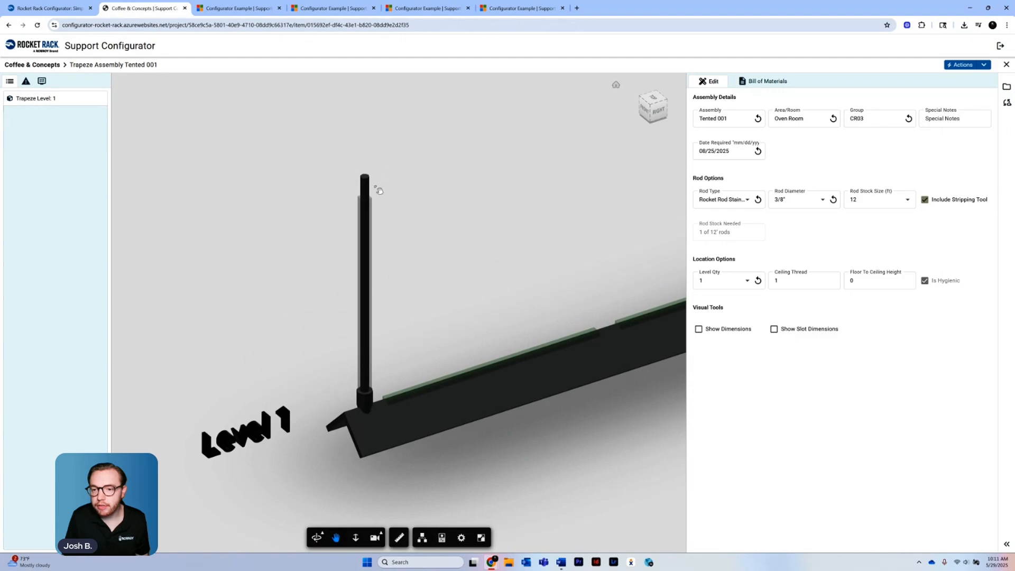
click(788, 279)
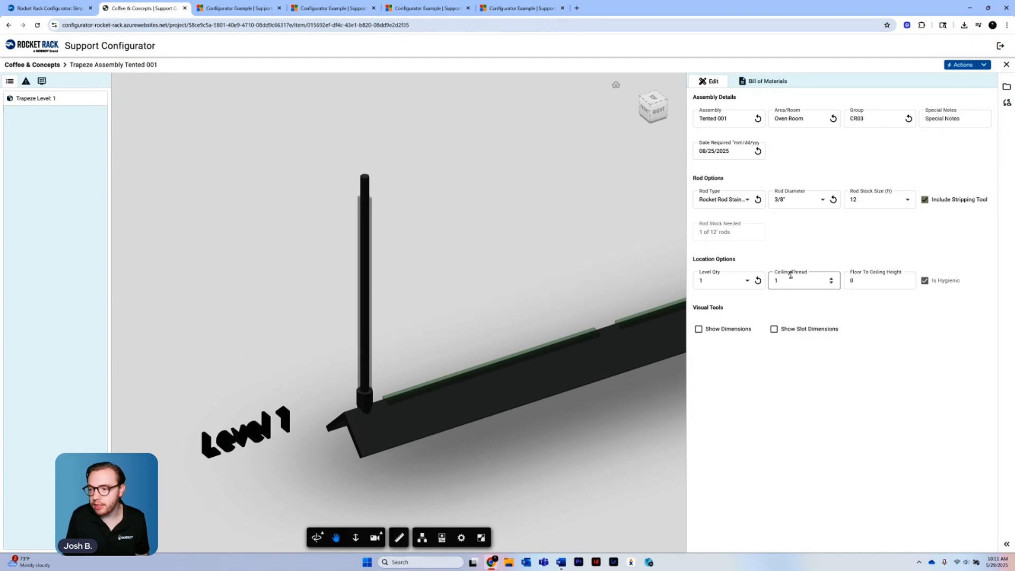
key(BackSpace)
key(BackSpace)
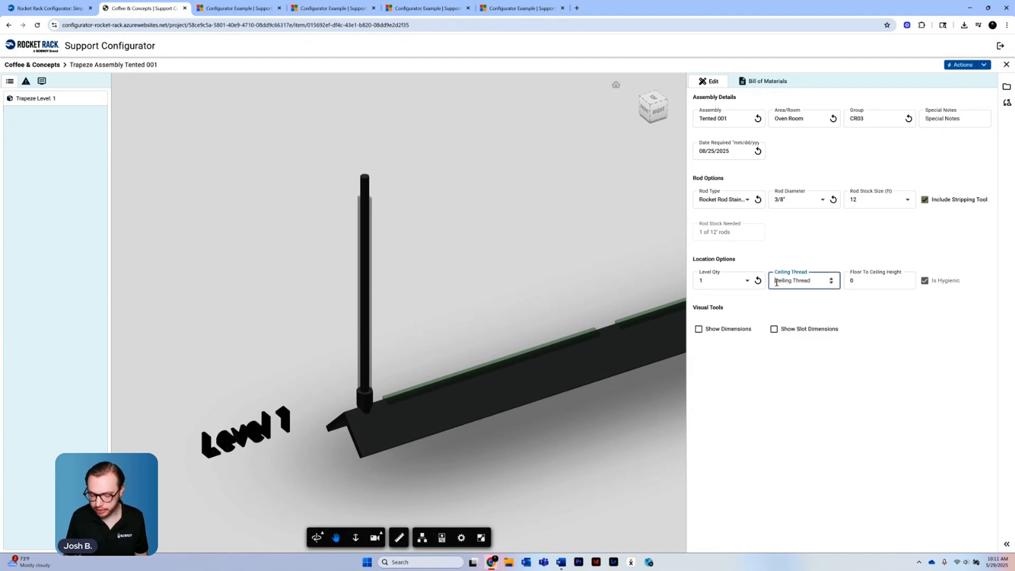
text(5)
click(799, 295)
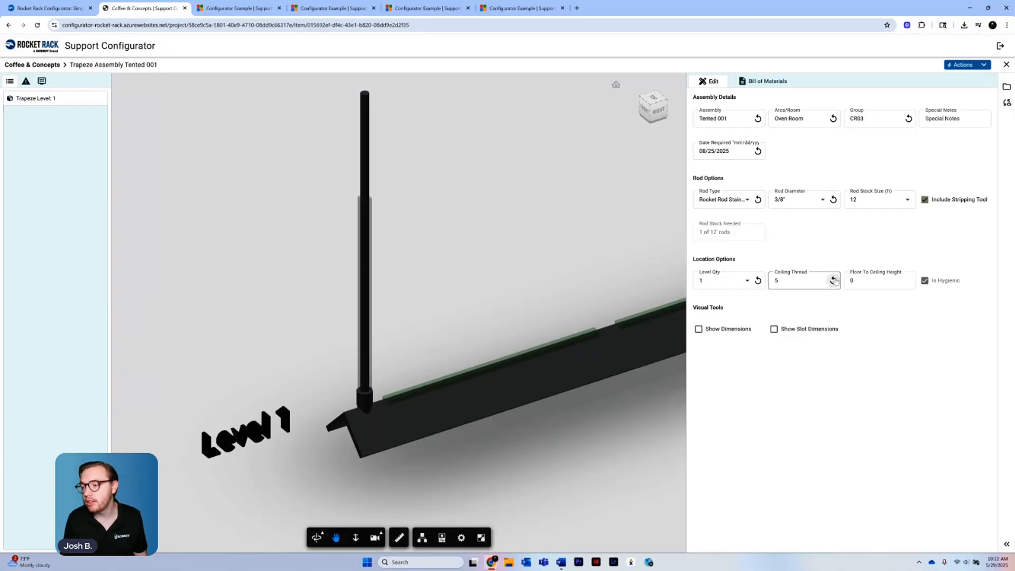
click(833, 281)
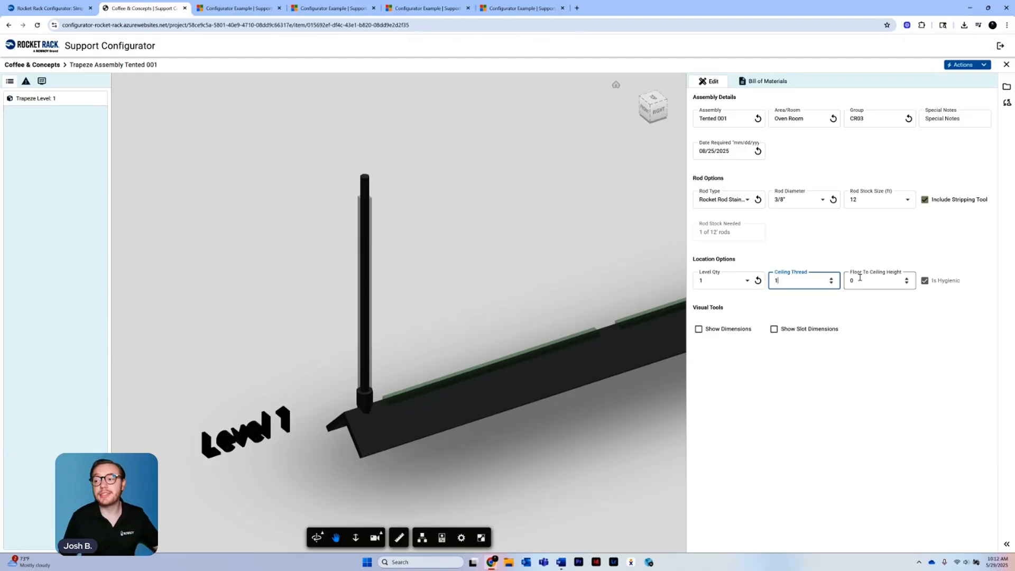
Restore the home view and set the floor to ceiling height to 50
click(615, 84)
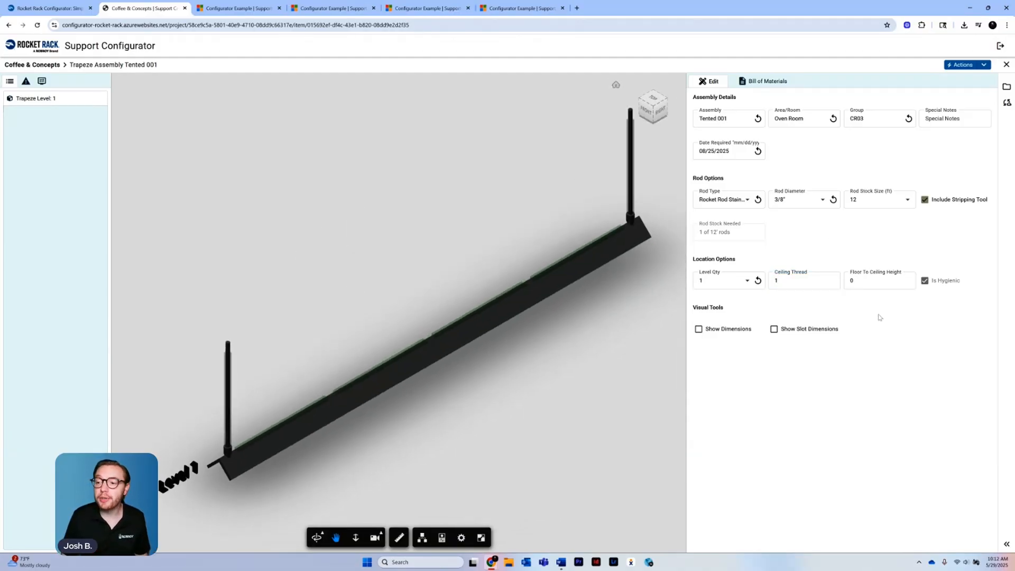
drag(872, 283, 844, 285)
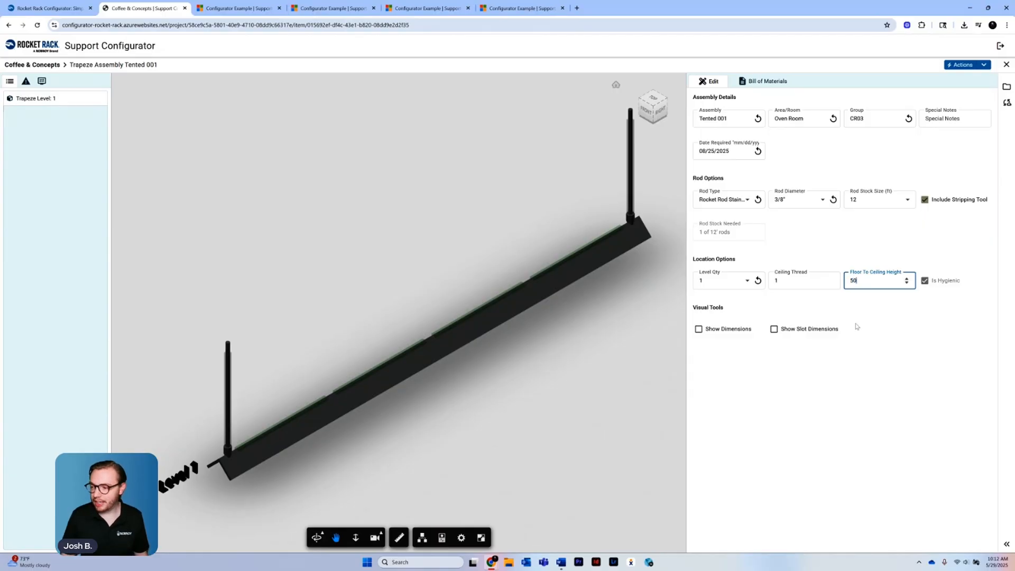
click(838, 313)
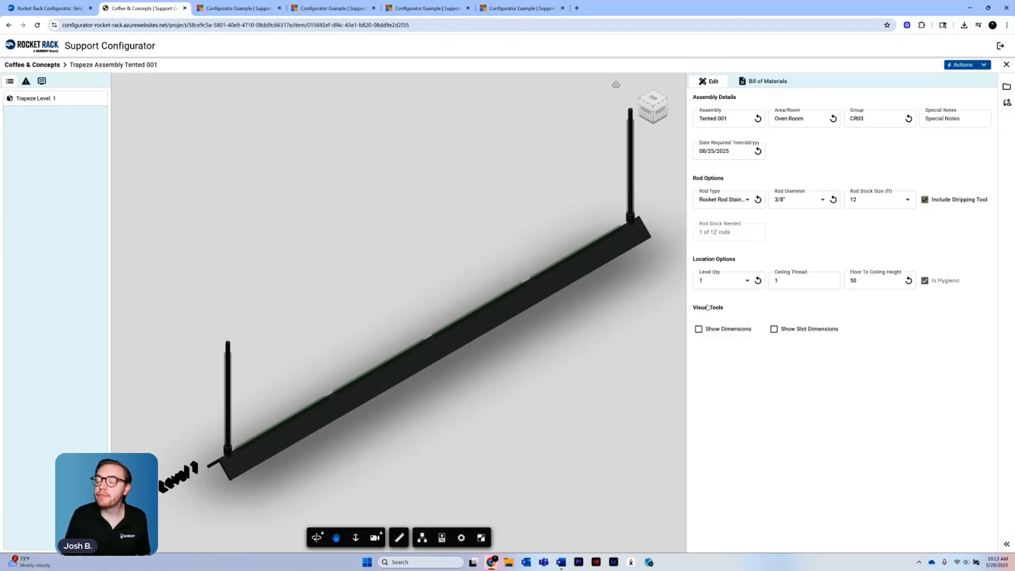
Show the trapeze's dimensions and slot dimensions to inspect them on the model, and hide the general dimensions again
click(699, 329)
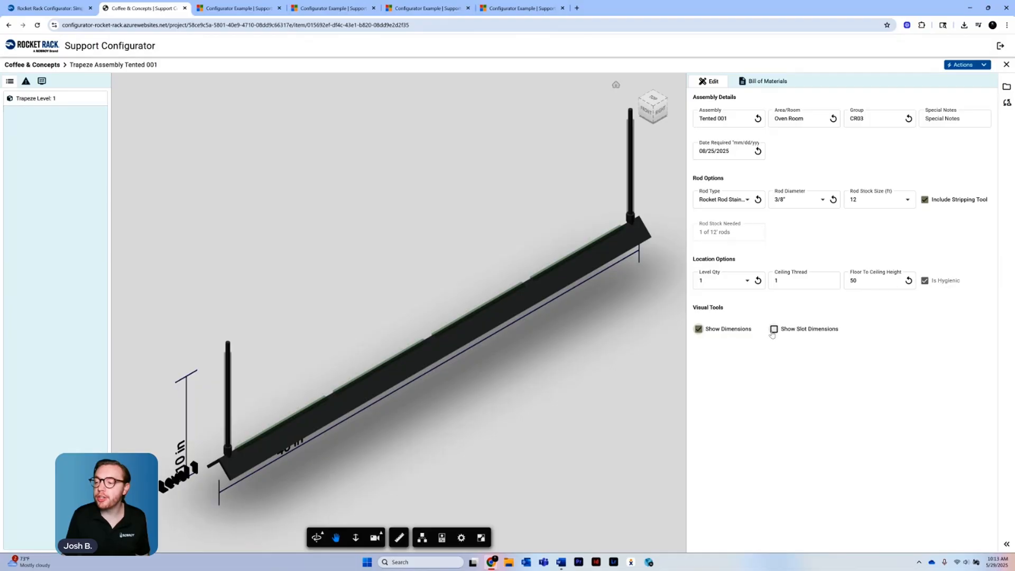
click(773, 328)
mouse_move(600, 442)
mouse_down()
mouse_move(521, 449)
mouse_move(562, 386)
mouse_move(601, 390)
mouse_move(608, 433)
mouse_up()
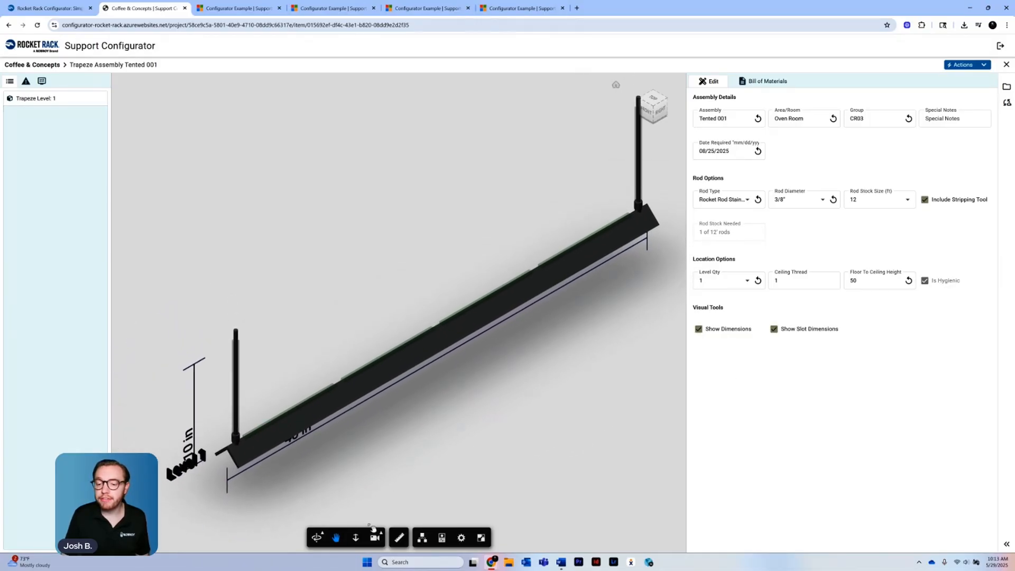
click(319, 545)
drag(597, 475, 589, 438)
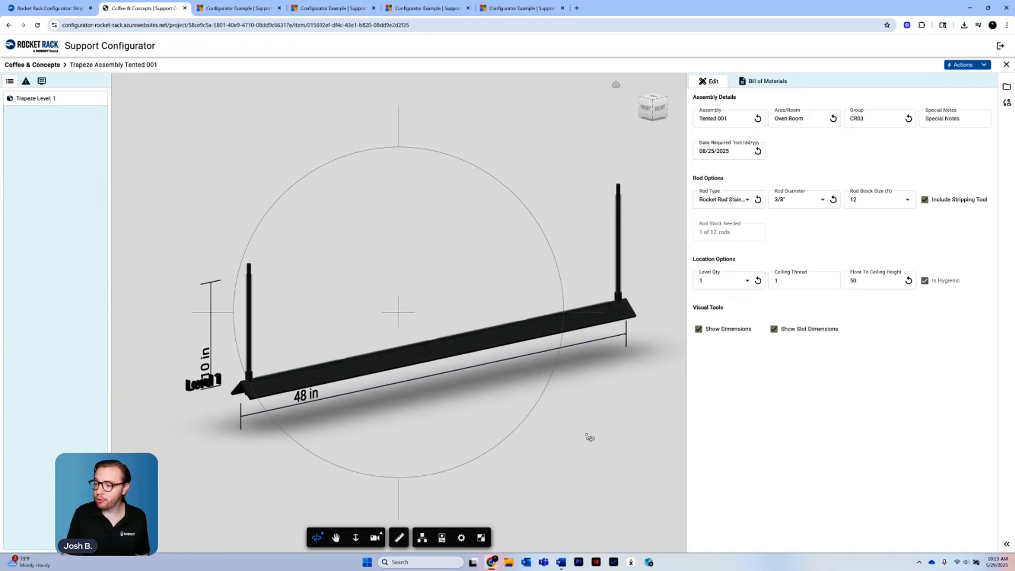
click(699, 328)
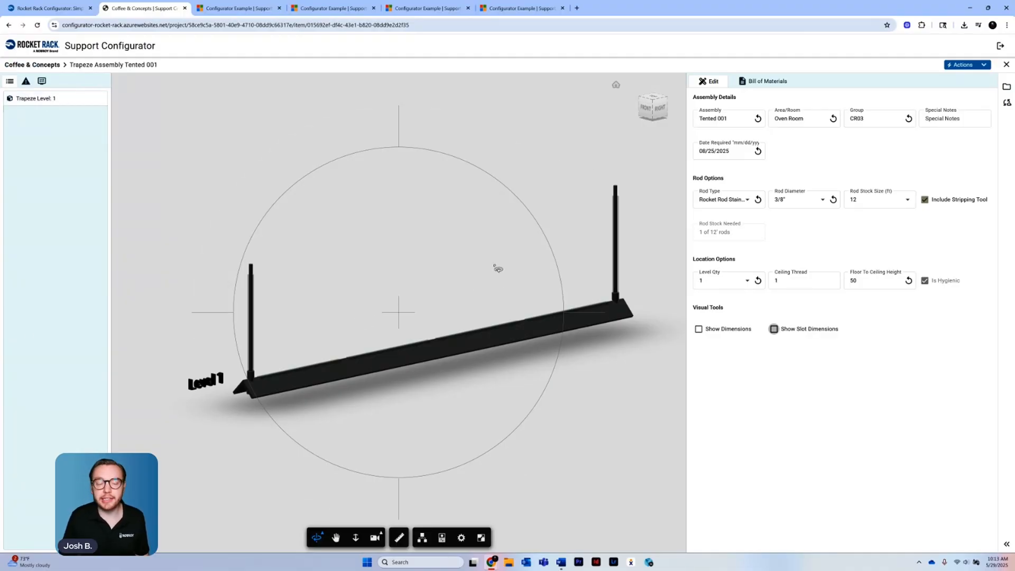
Open Trapeze Level 1, try the Standard rack type on it, and return the rack type to Tented
click(31, 100)
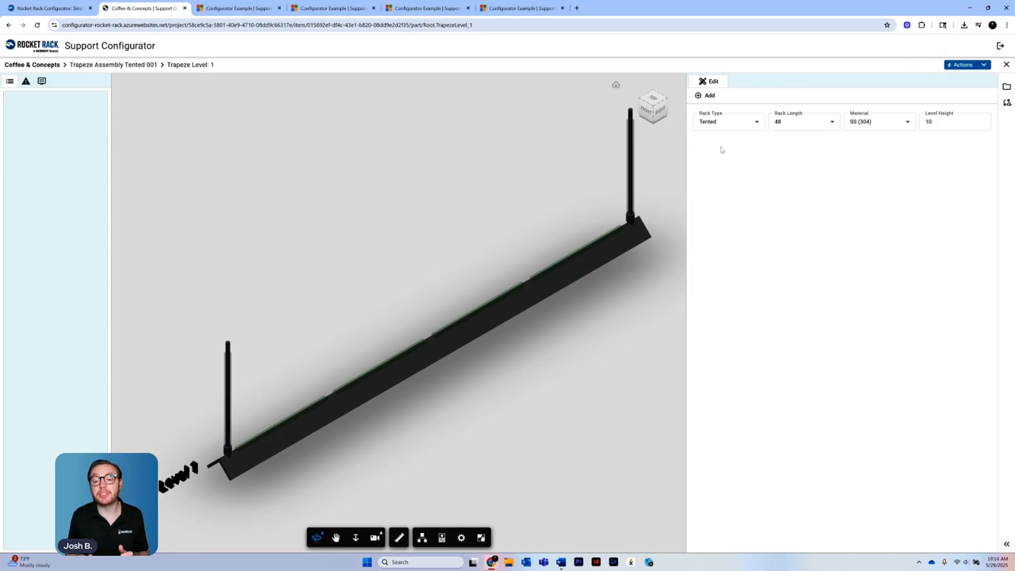
click(741, 126)
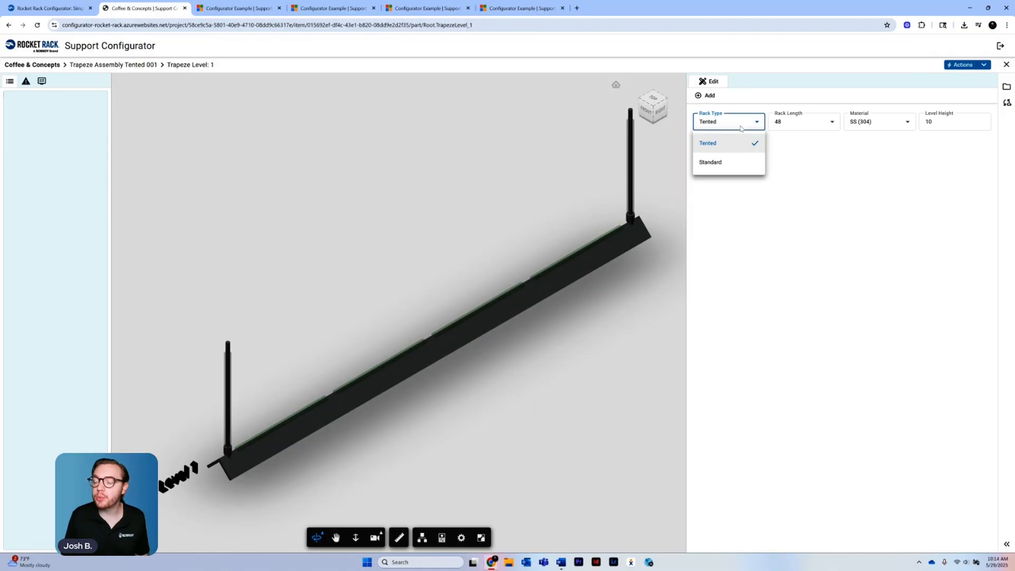
click(719, 162)
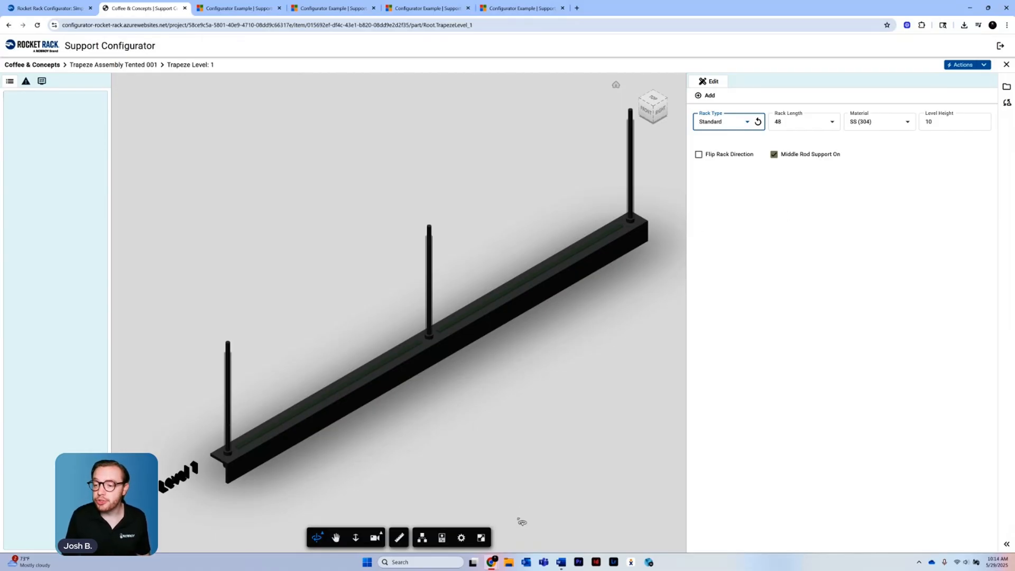
drag(509, 493, 547, 474)
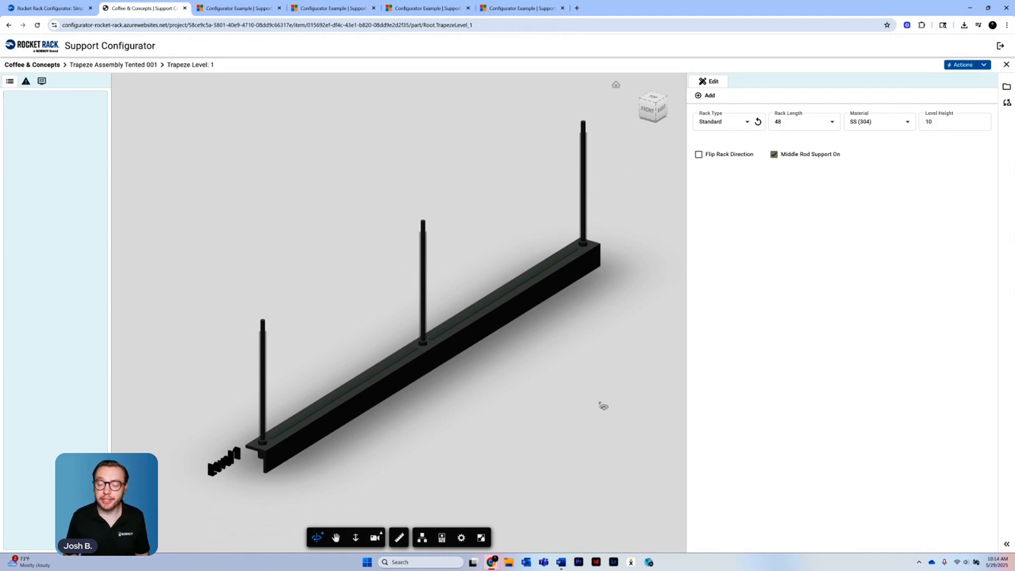
click(746, 123)
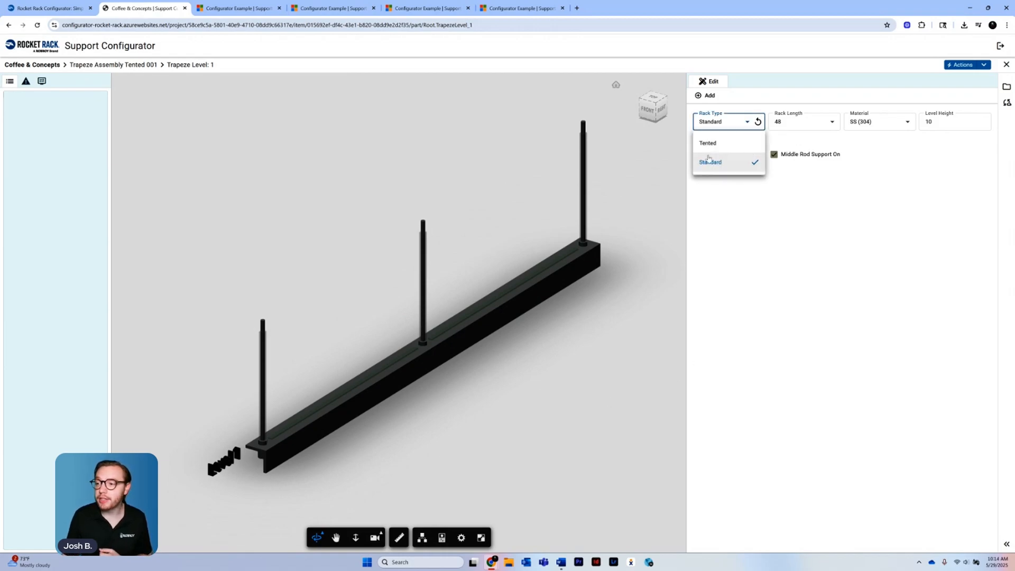
click(711, 150)
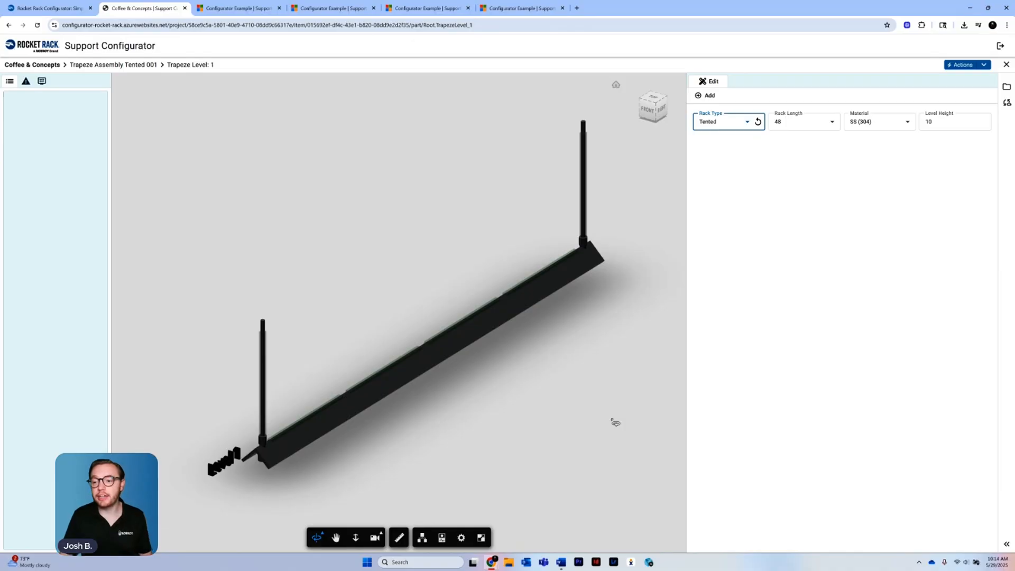
Set the rack length of Trapeze Level 1 to 24 and recentre the shortened trapeze in the view
click(816, 126)
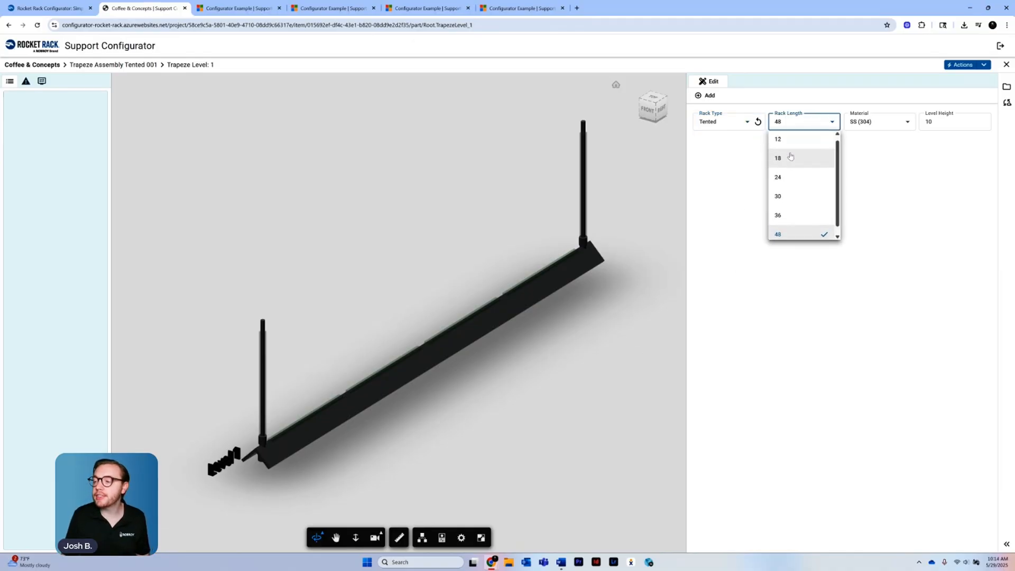
click(795, 179)
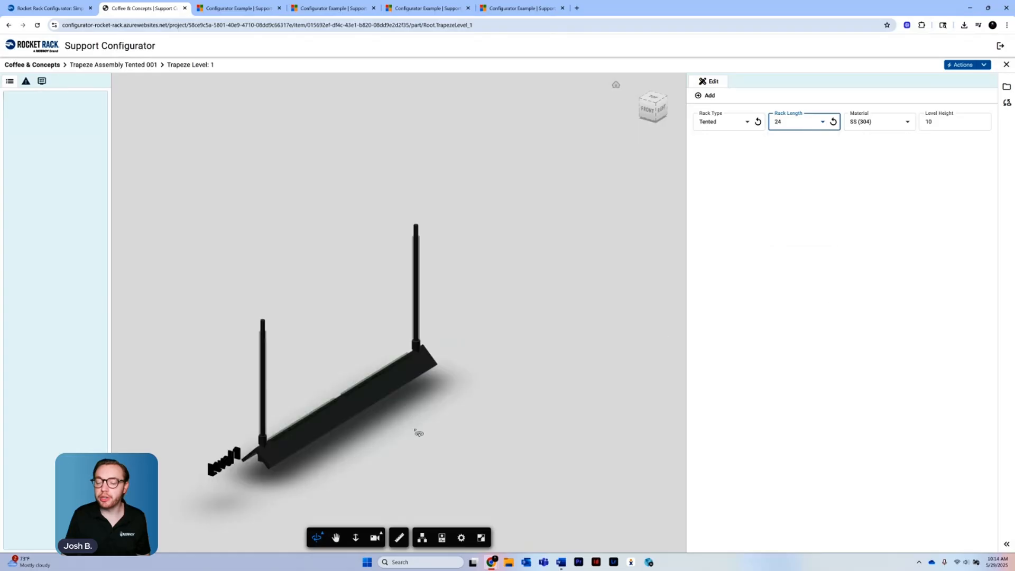
click(336, 538)
drag(373, 495, 453, 386)
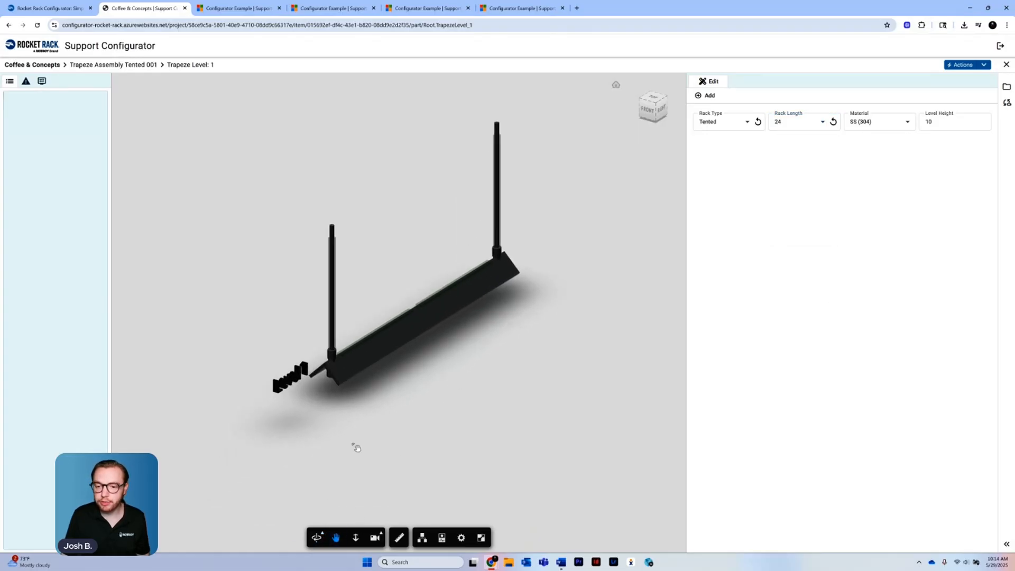
Try AL (6061-T6) as the rack material for the level, and return it to SS (304)
click(866, 126)
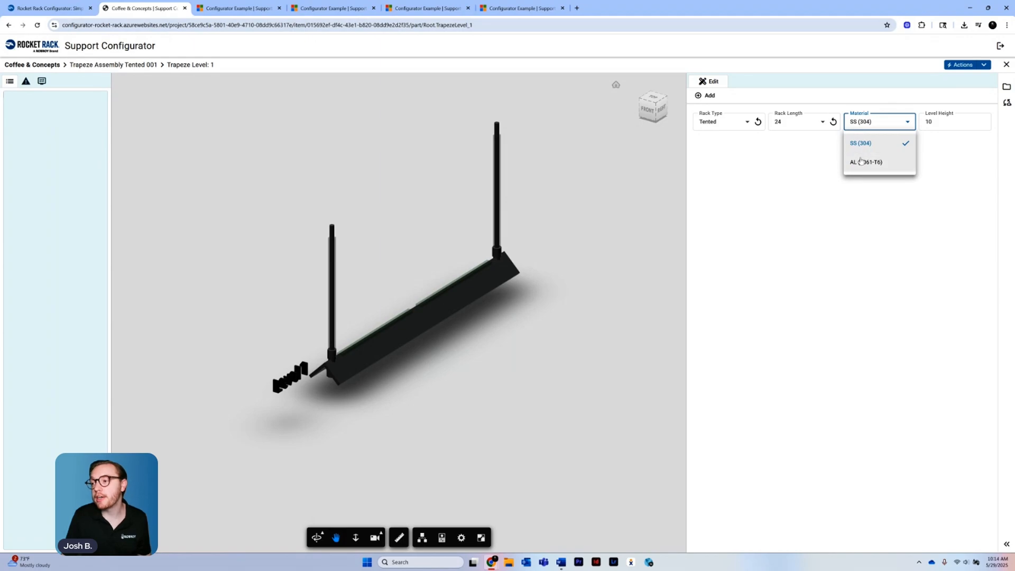
click(863, 162)
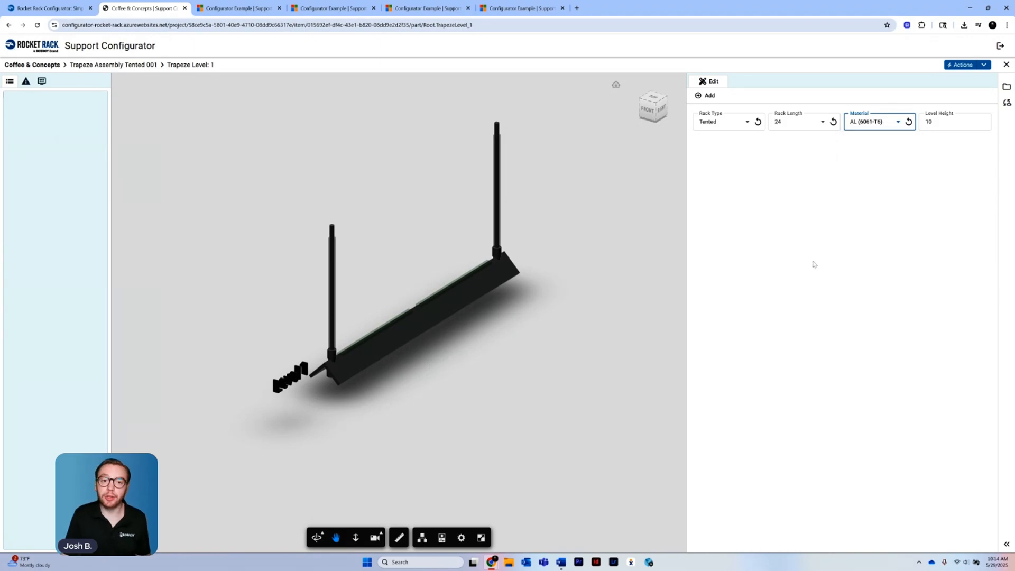
click(885, 125)
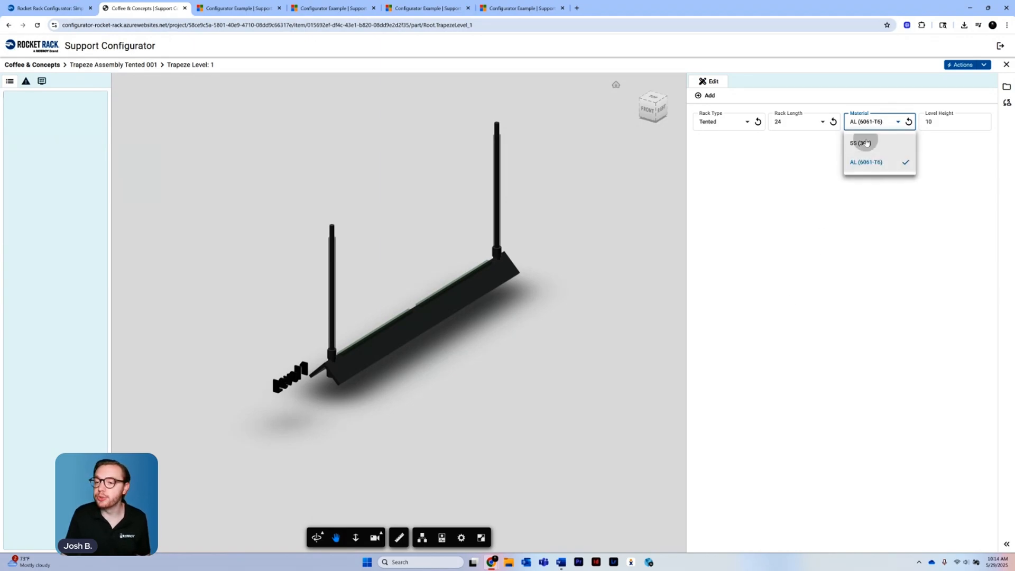
click(867, 140)
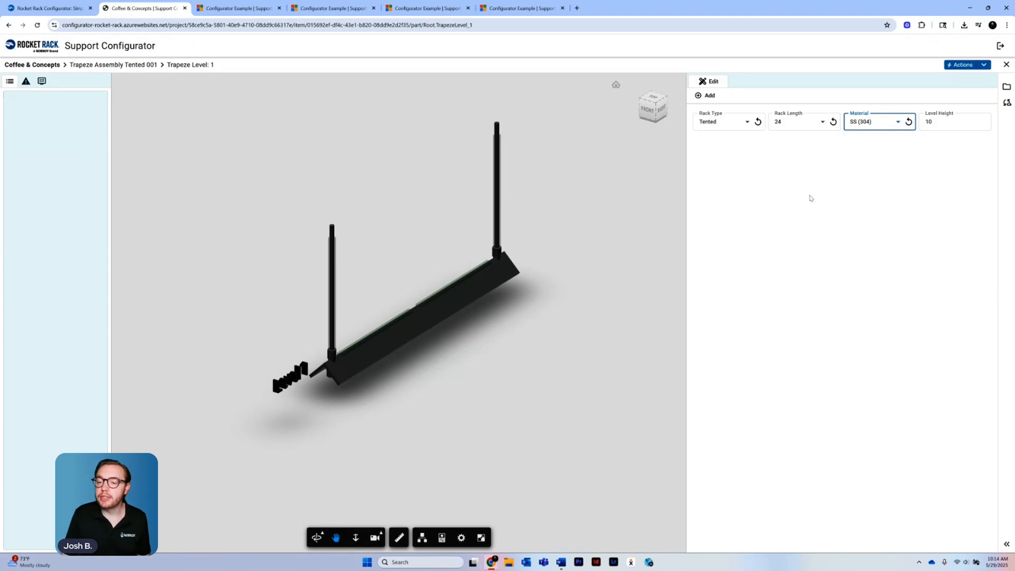
Try a level height of 25 while viewing the rods, and reset it to the default
click(945, 121)
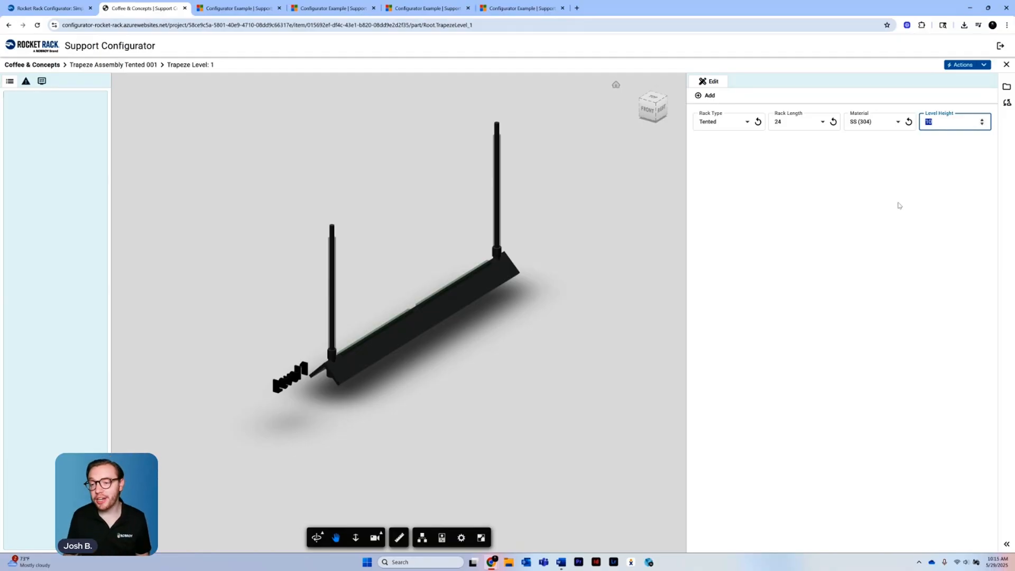
click(898, 205)
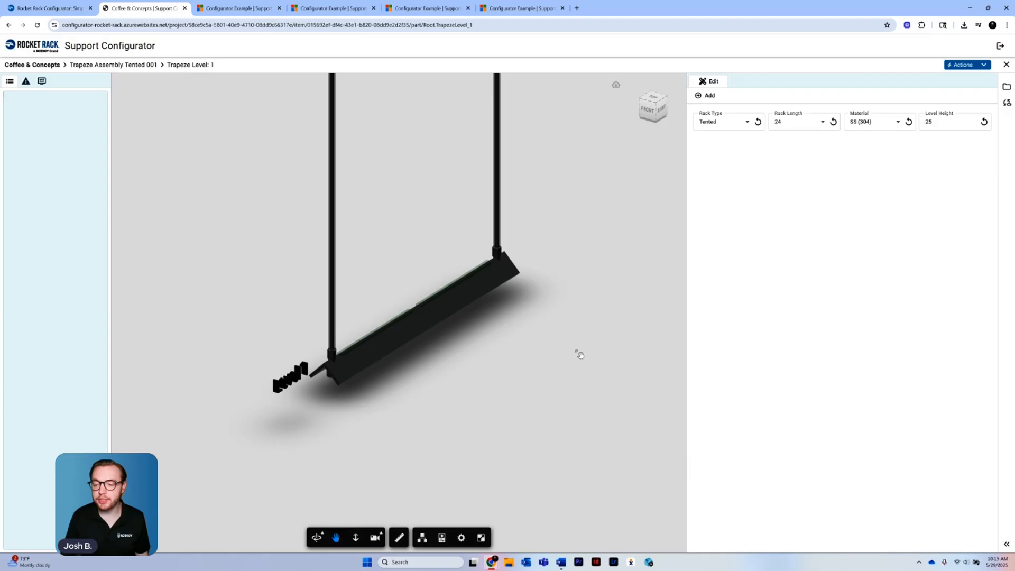
drag(577, 354, 549, 481)
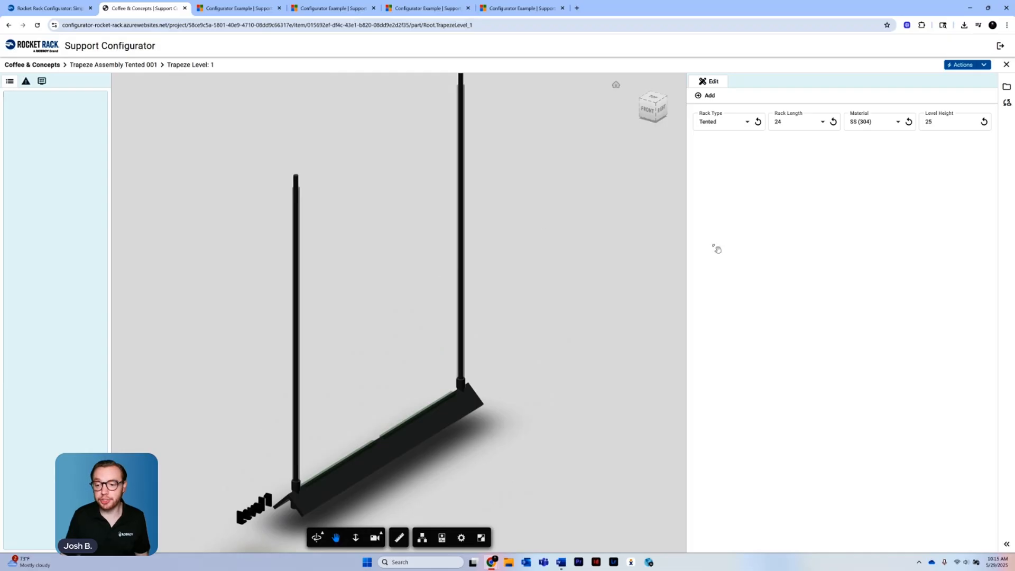
click(983, 122)
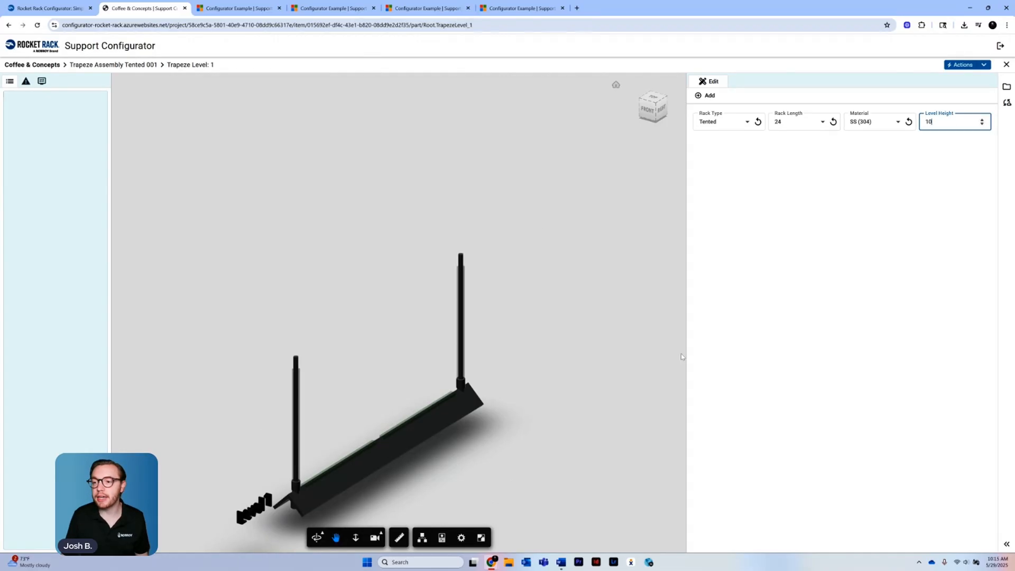
drag(508, 466, 553, 384)
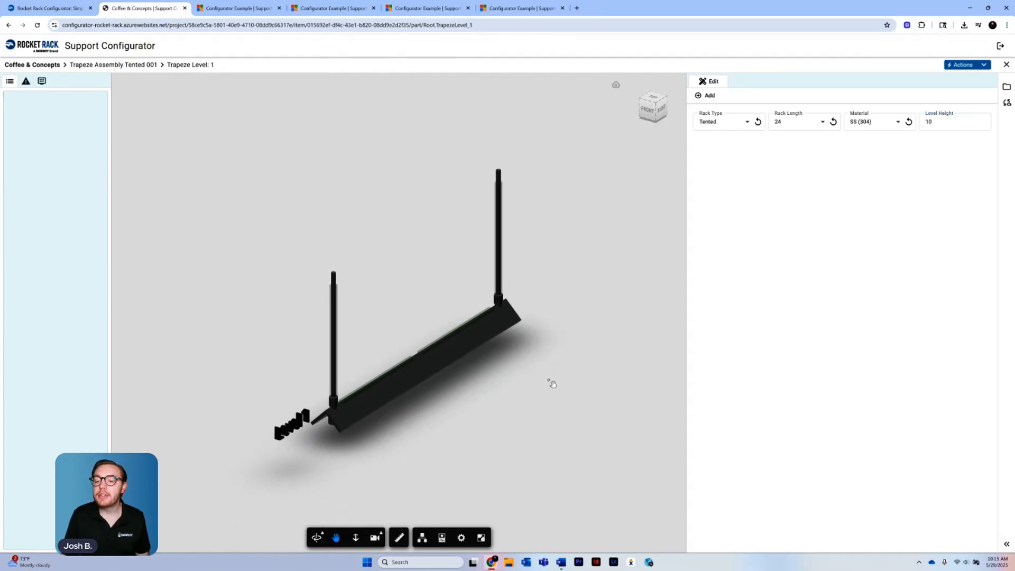
Add a U Bolt to Trapeze Level 1 and inspect it up close on the rack
scroll(550, 381, up, 2)
drag(532, 444, 551, 425)
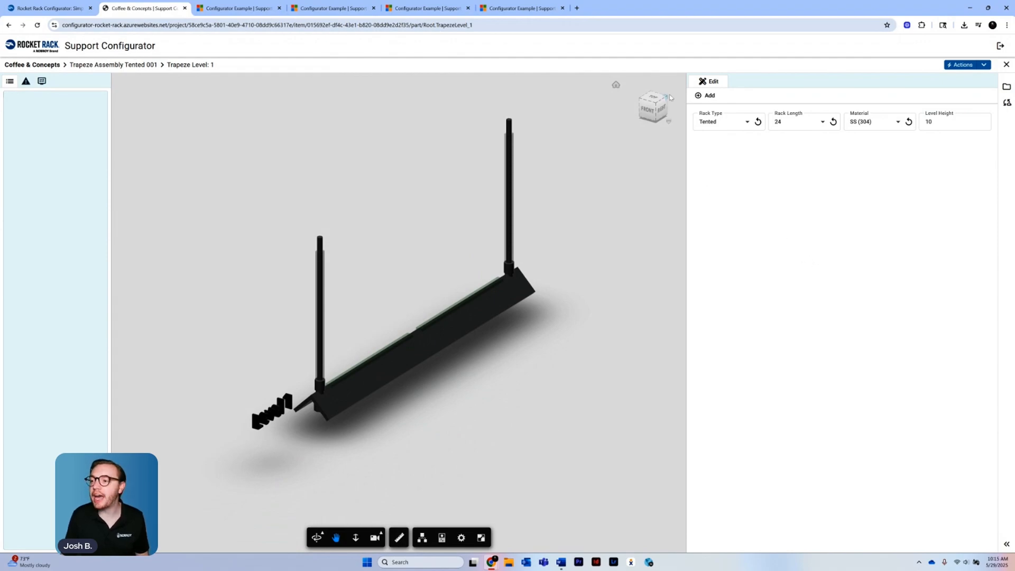
click(698, 97)
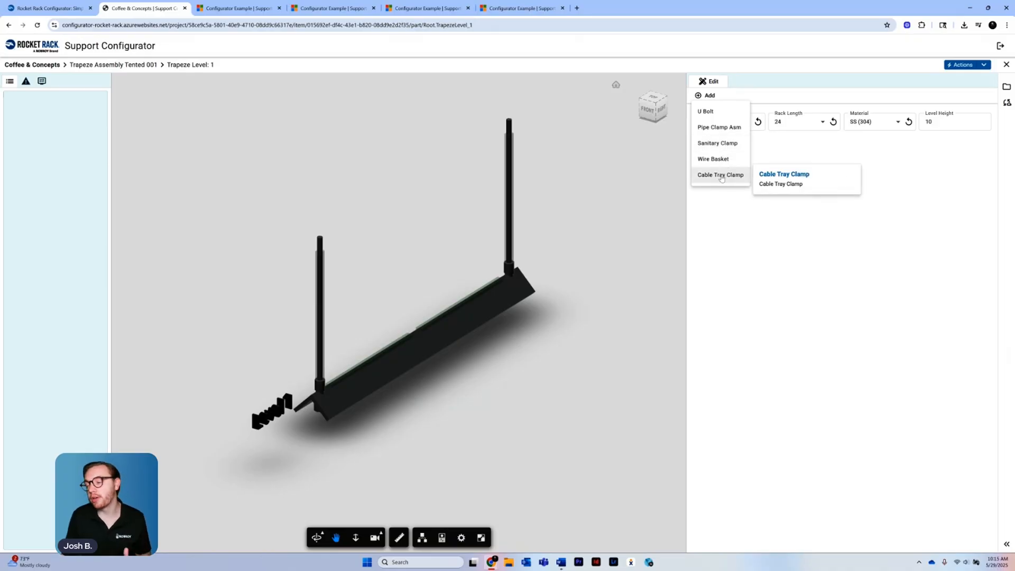
click(706, 111)
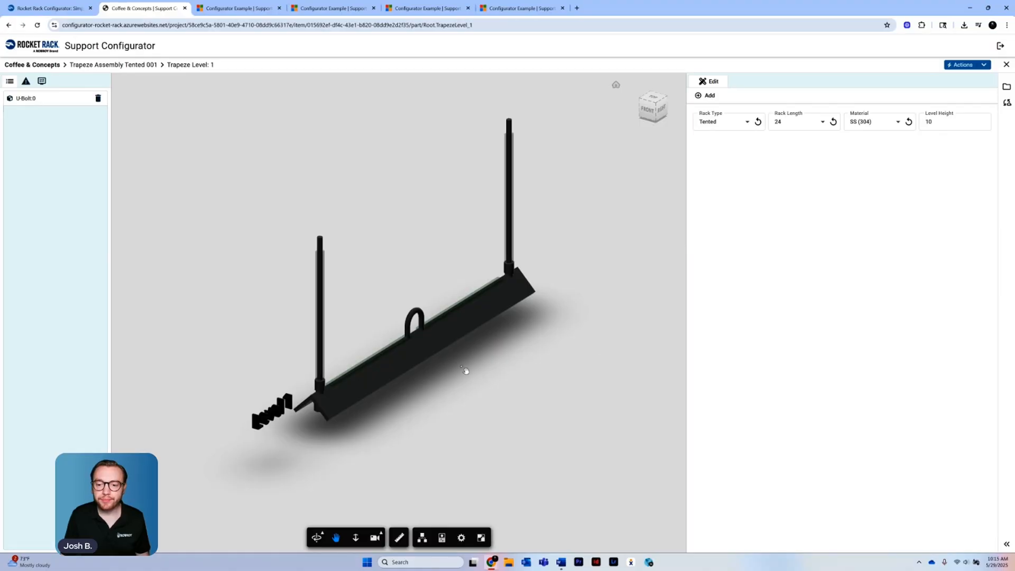
scroll(439, 421, up, 1)
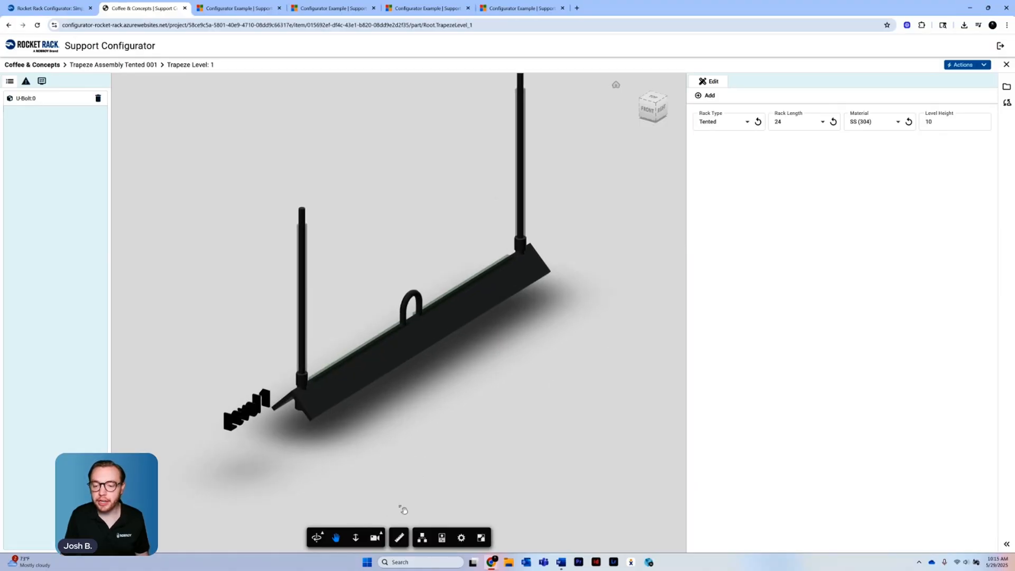
scroll(381, 505, up, 1)
click(317, 538)
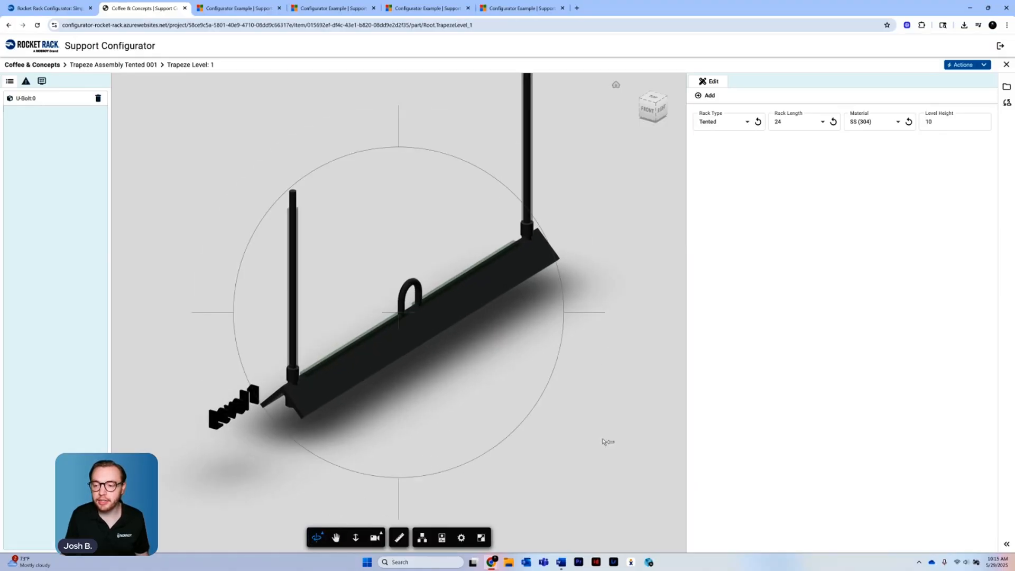
drag(607, 439, 555, 462)
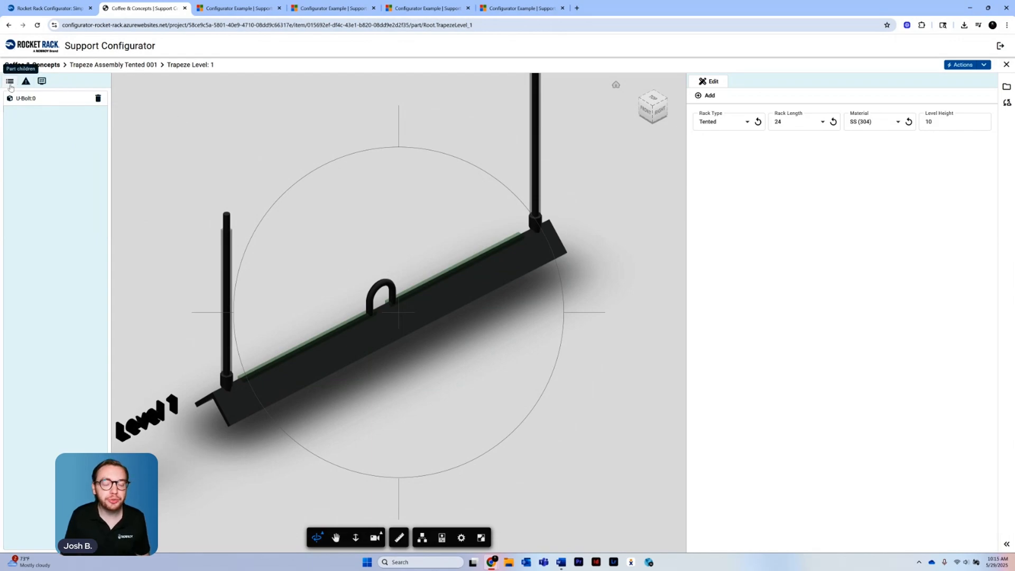
Open the added U-bolt and set its diameter to 1-1/4
click(33, 102)
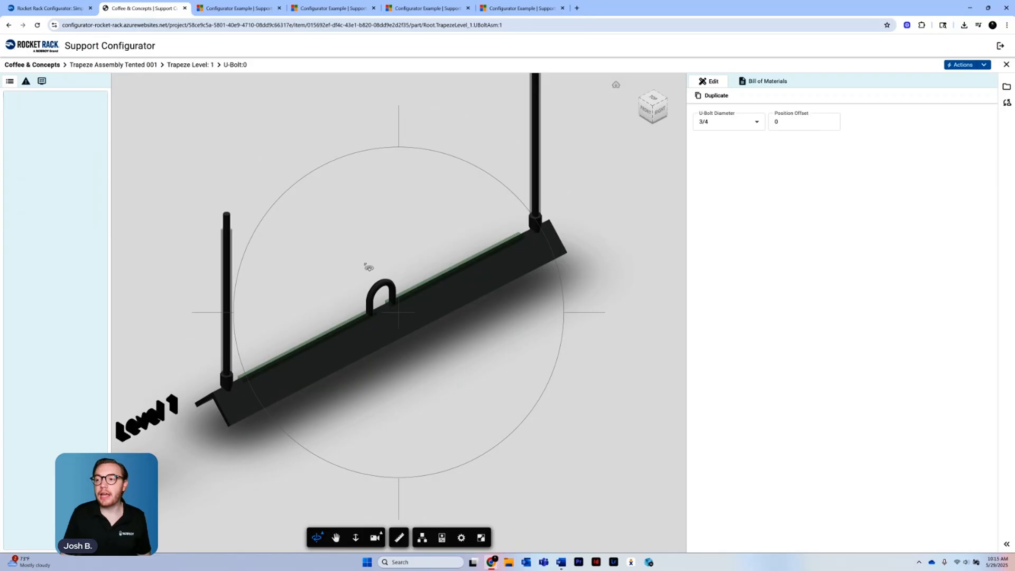
click(734, 122)
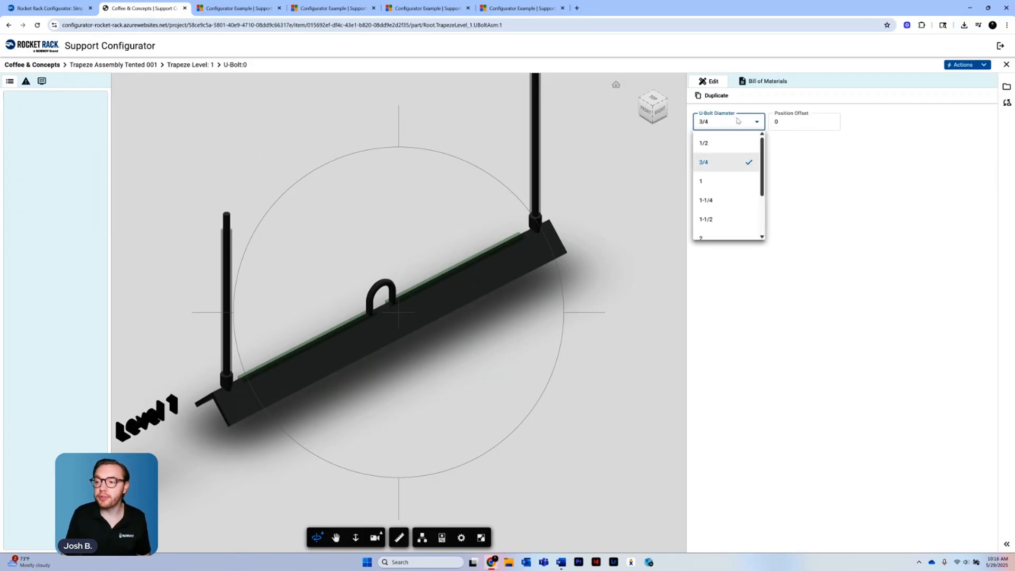
click(785, 122)
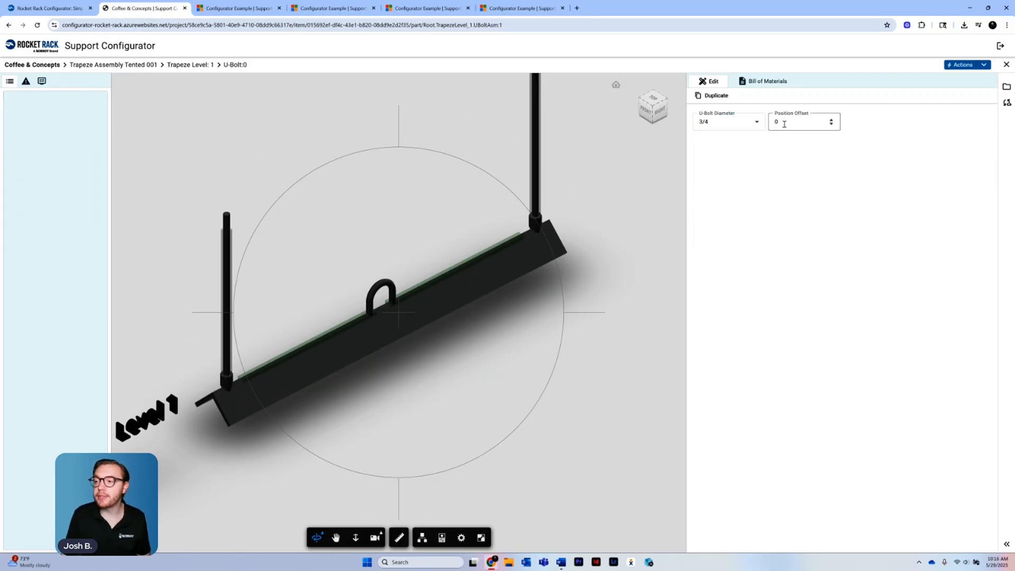
click(749, 127)
scroll(725, 154, down, 1)
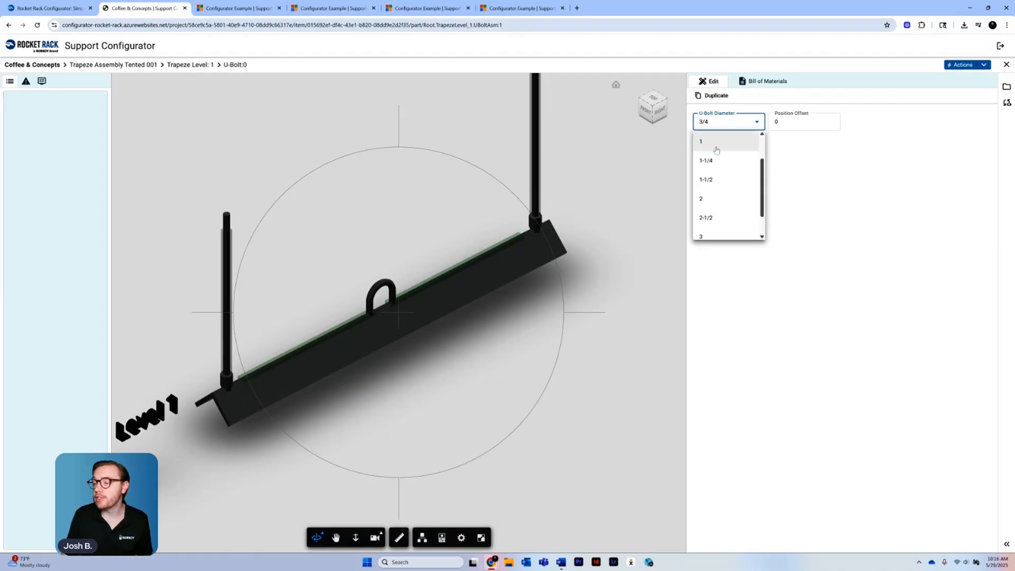
click(708, 166)
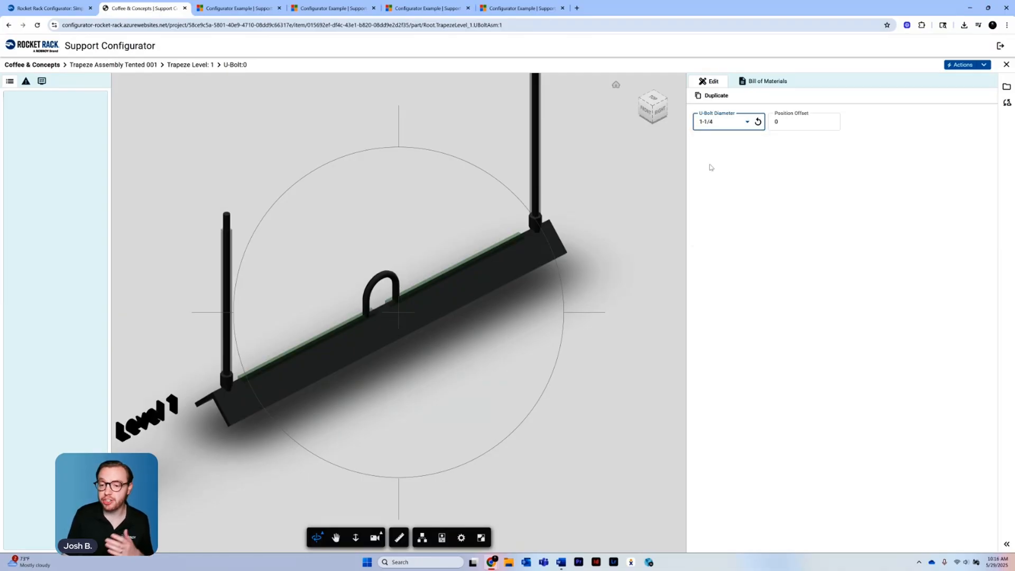
Set the U-bolt's position offset to 5 and check its placement along the rack
double_click(777, 122)
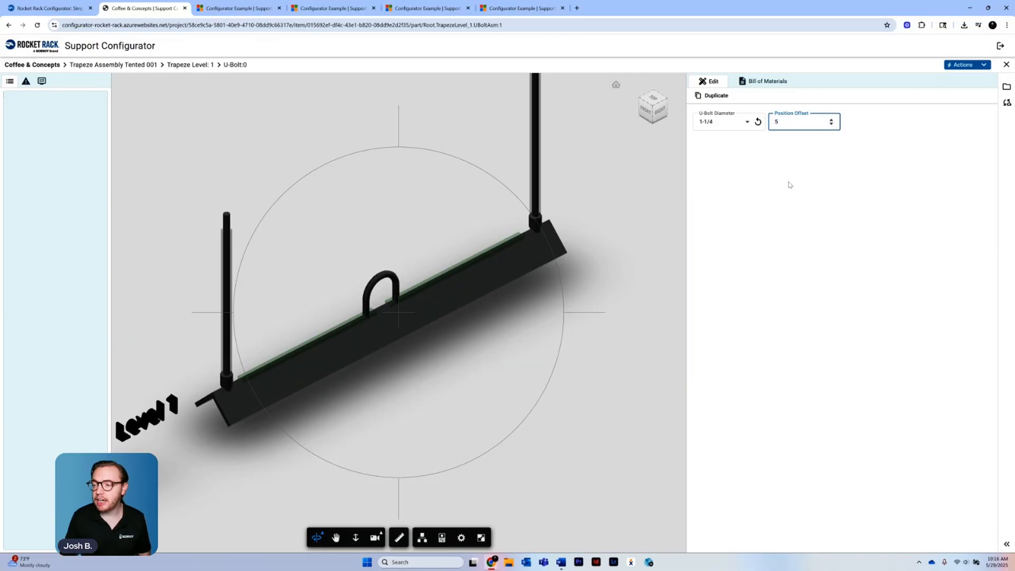
click(771, 207)
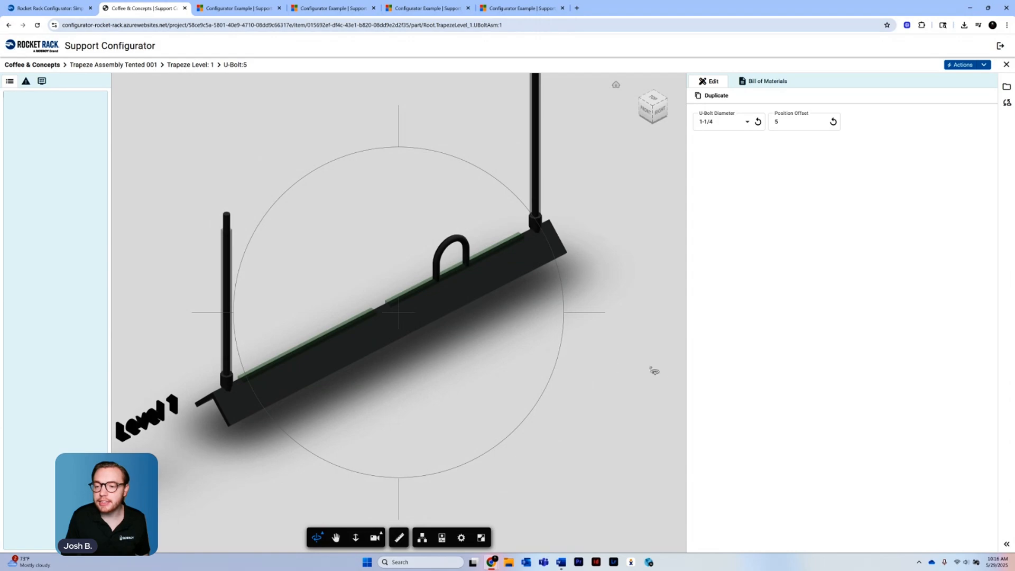
scroll(597, 340, up, 1)
scroll(596, 339, down, 1)
scroll(596, 339, down, 2)
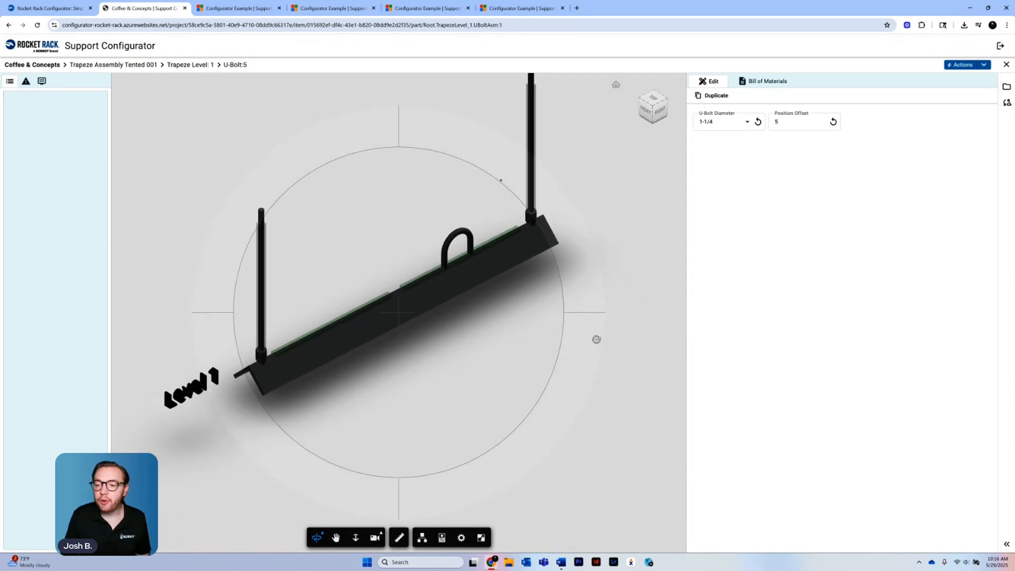
Duplicate the 1-1/4 U-bolt on the trapeze level
click(333, 538)
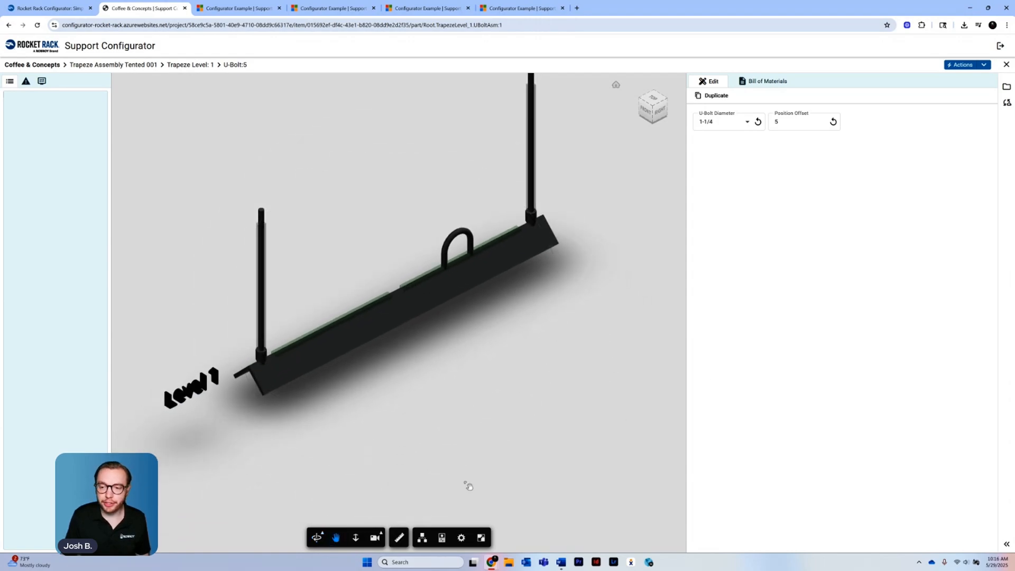
drag(573, 412, 595, 433)
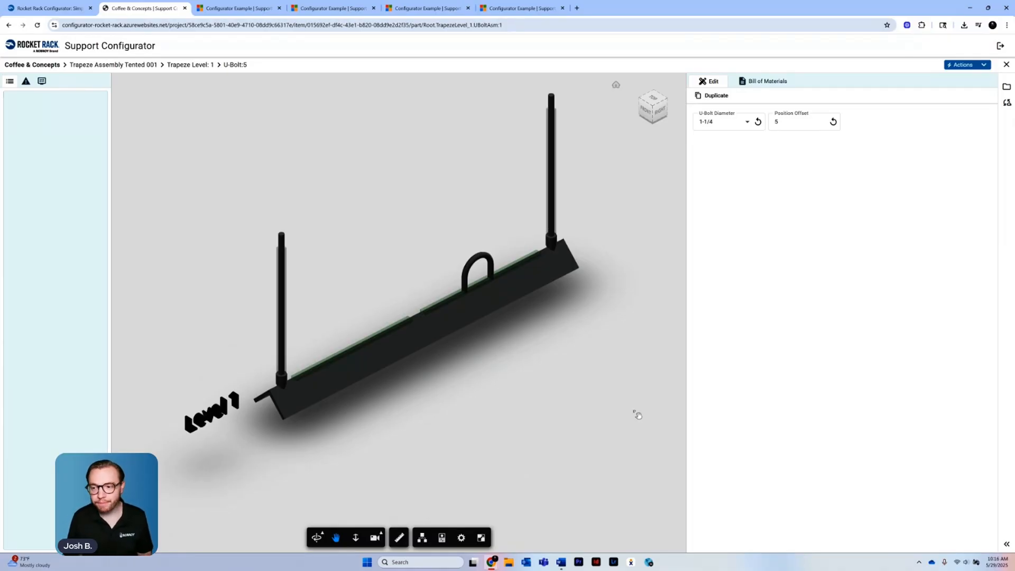
click(710, 96)
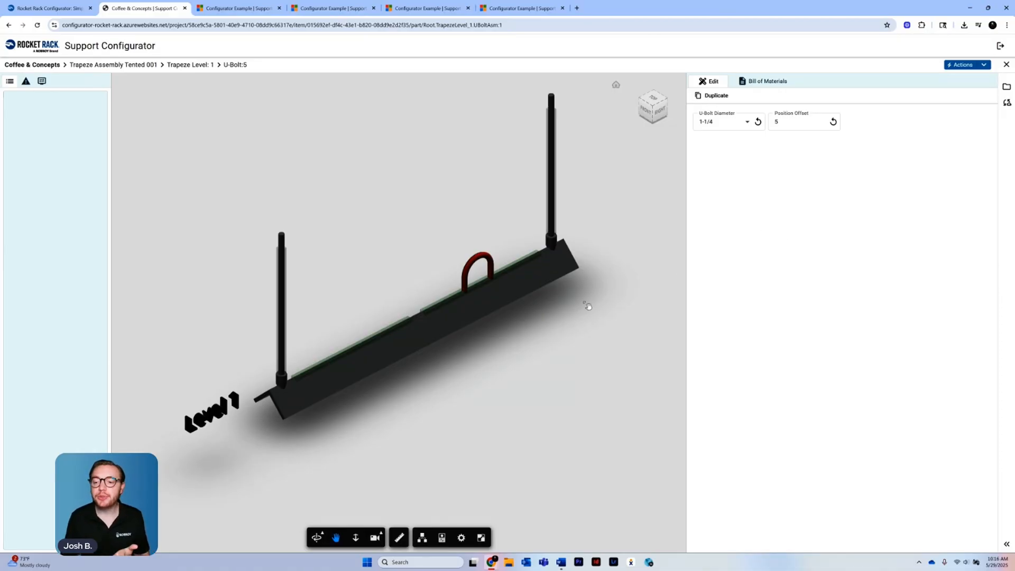
Set the duplicated U-bolt's position offset to -5 so it sits apart from the original on the rack
drag(491, 368, 494, 370)
scroll(495, 370, up, 3)
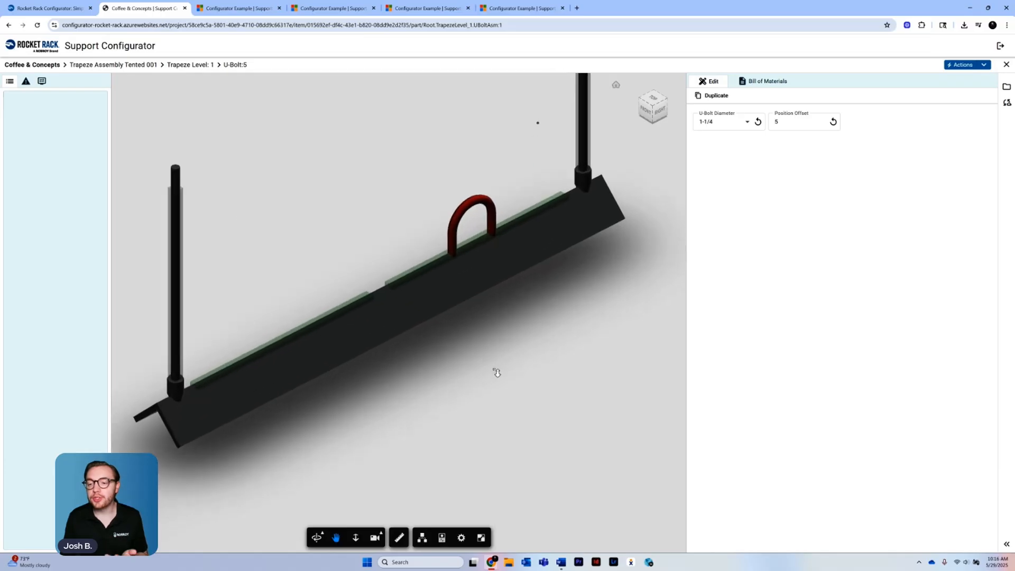
drag(551, 385, 548, 442)
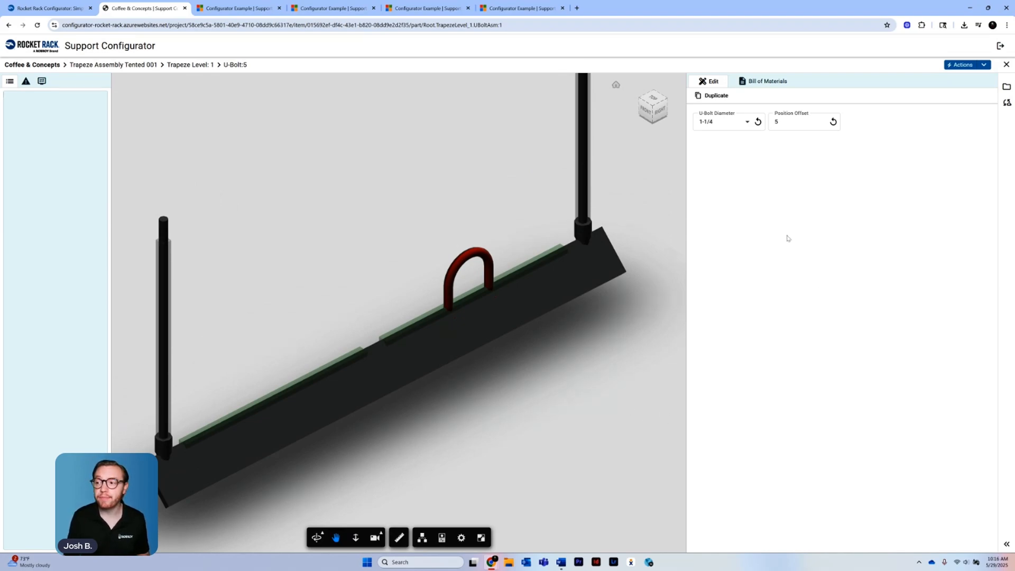
click(795, 124)
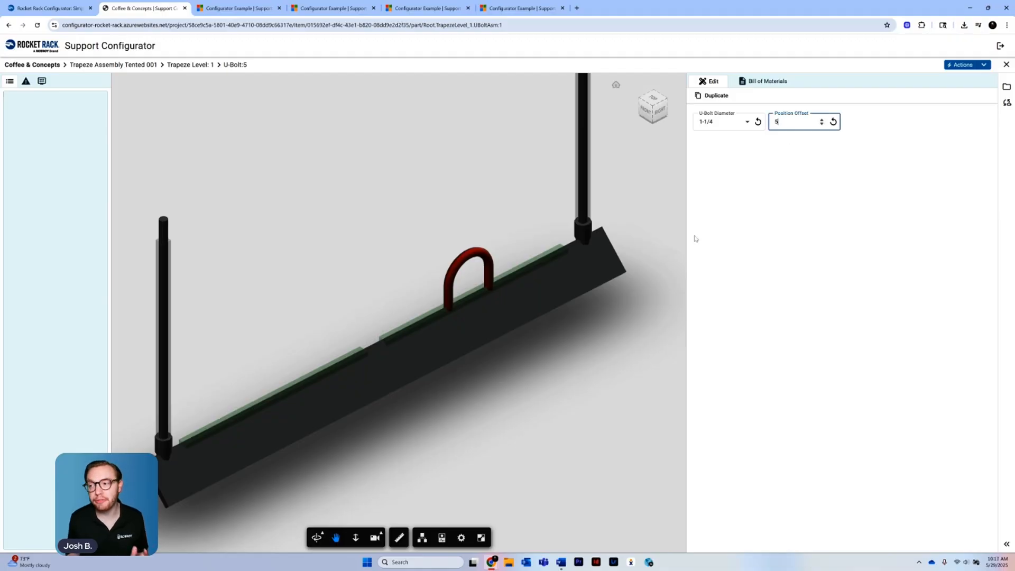
key(BackSpace)
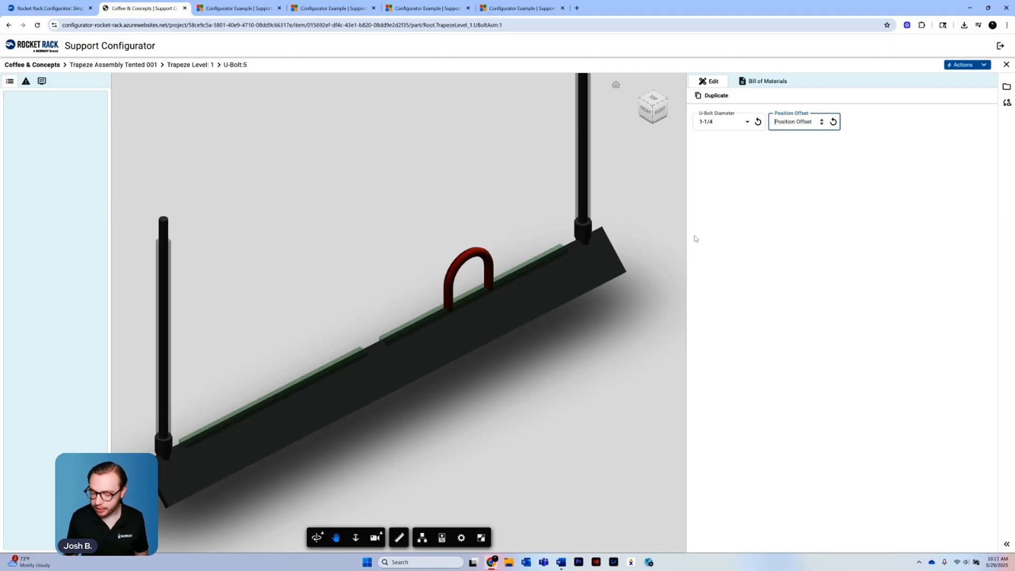
text(-5)
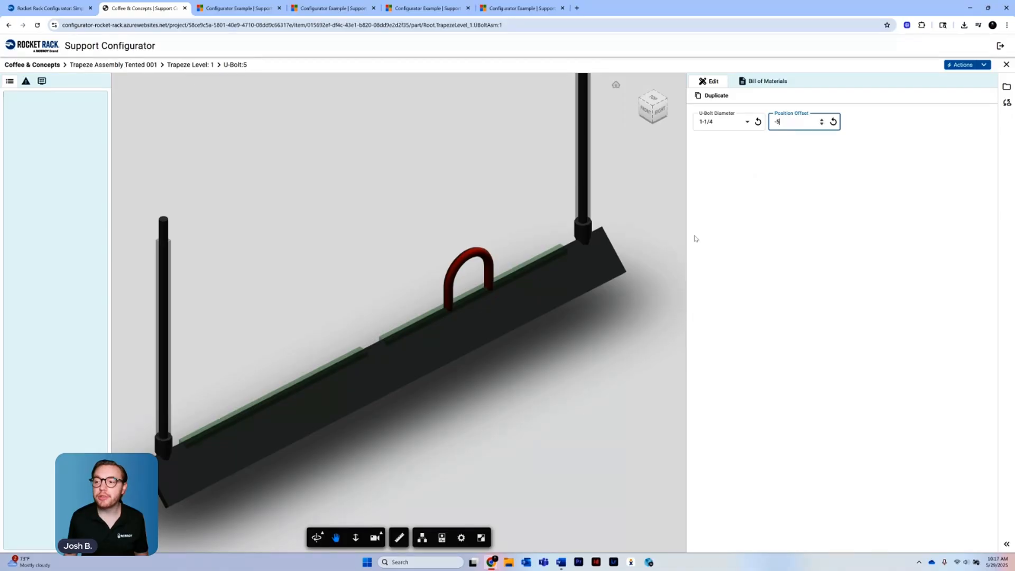
click(786, 226)
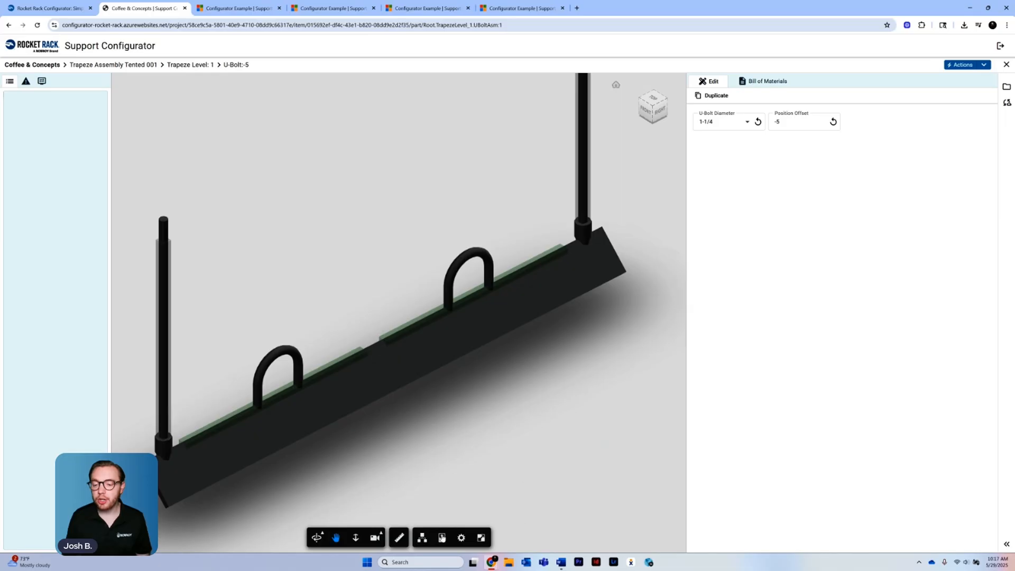
Change the duplicated U-bolt's diameter to 3/4
click(317, 537)
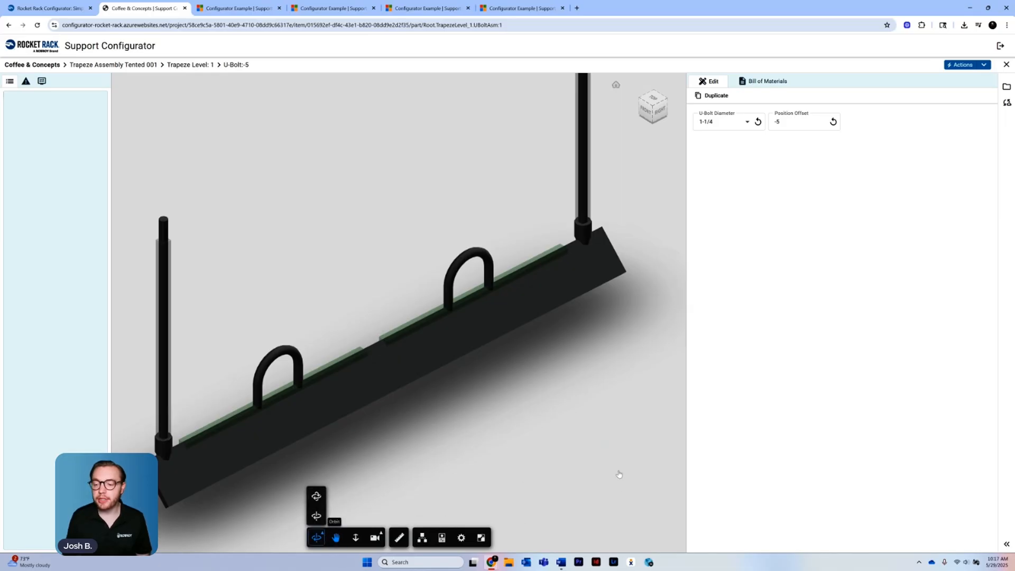
click(316, 536)
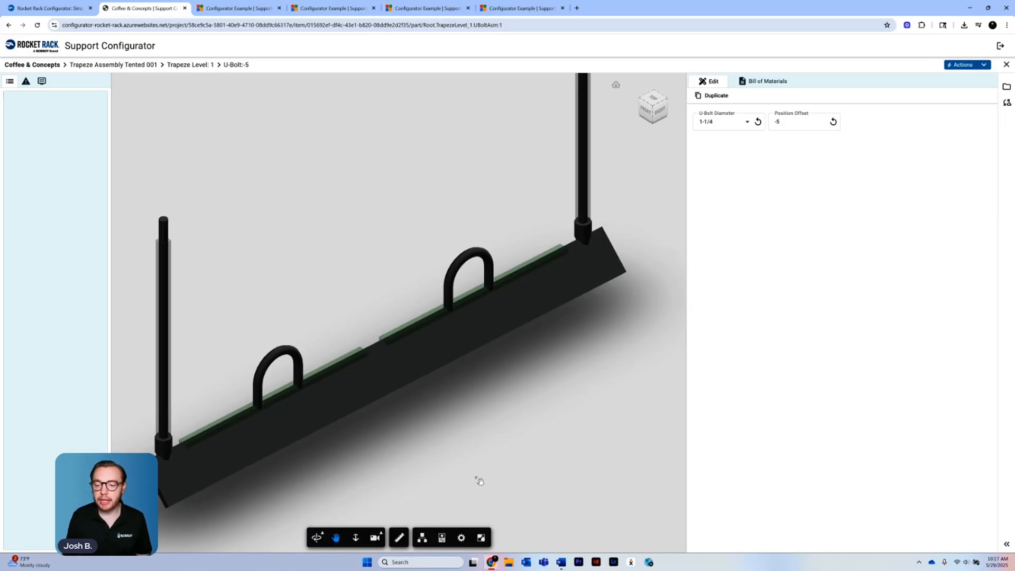
click(316, 537)
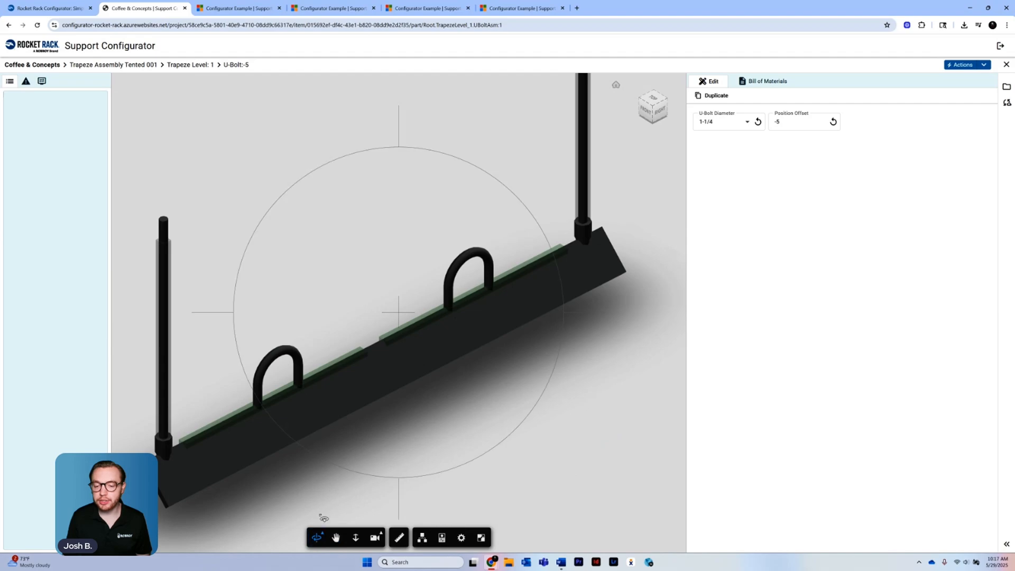
drag(609, 500, 525, 511)
drag(384, 446, 591, 471)
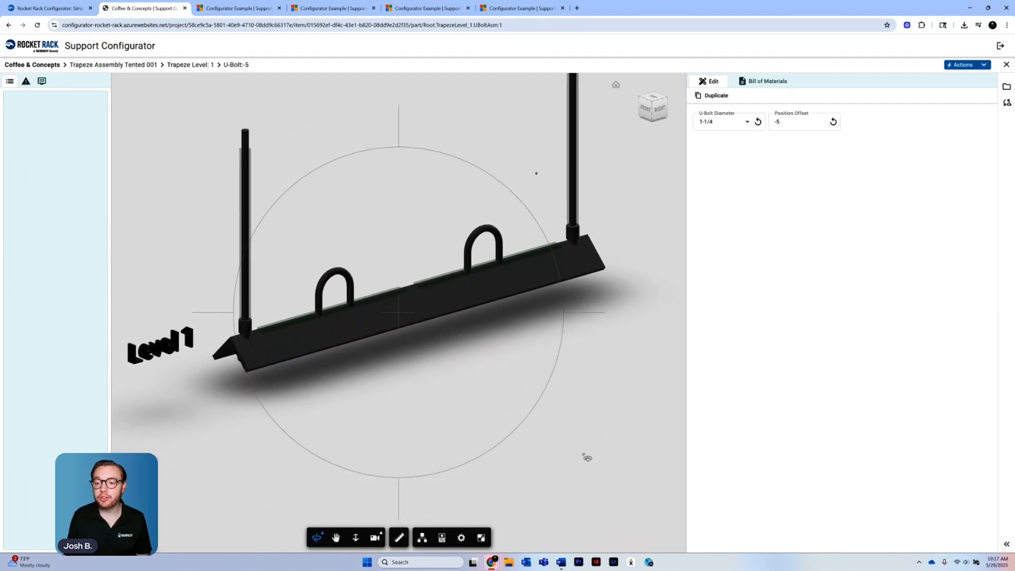
click(739, 129)
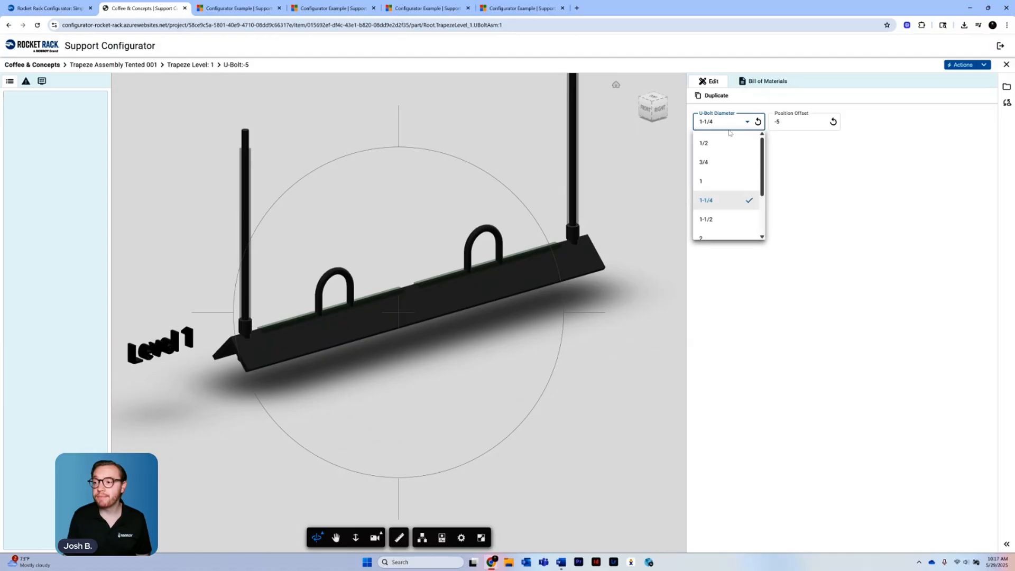
click(715, 164)
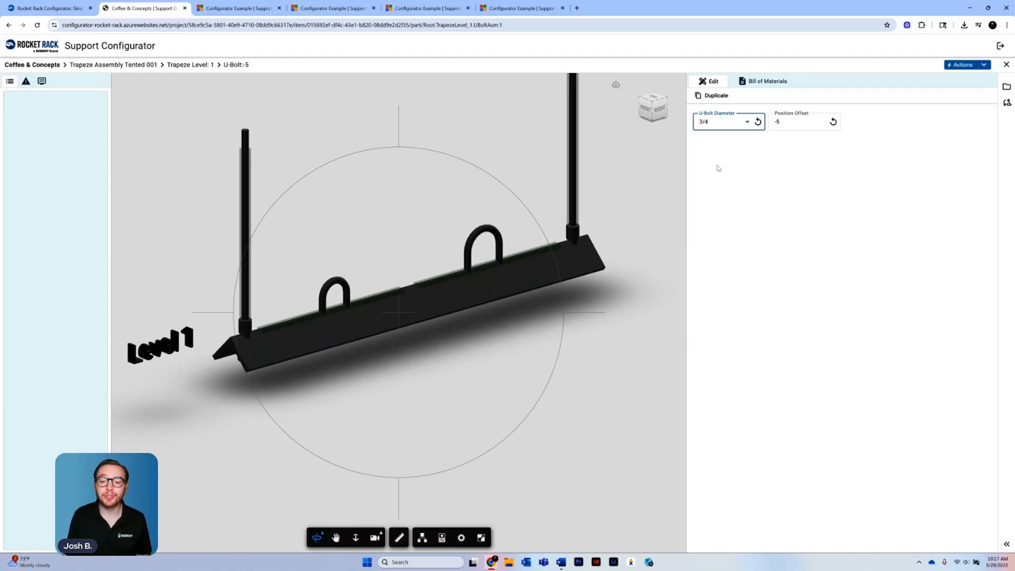
Set the 3/4 U-bolt's position offset to -8
drag(788, 122, 773, 129)
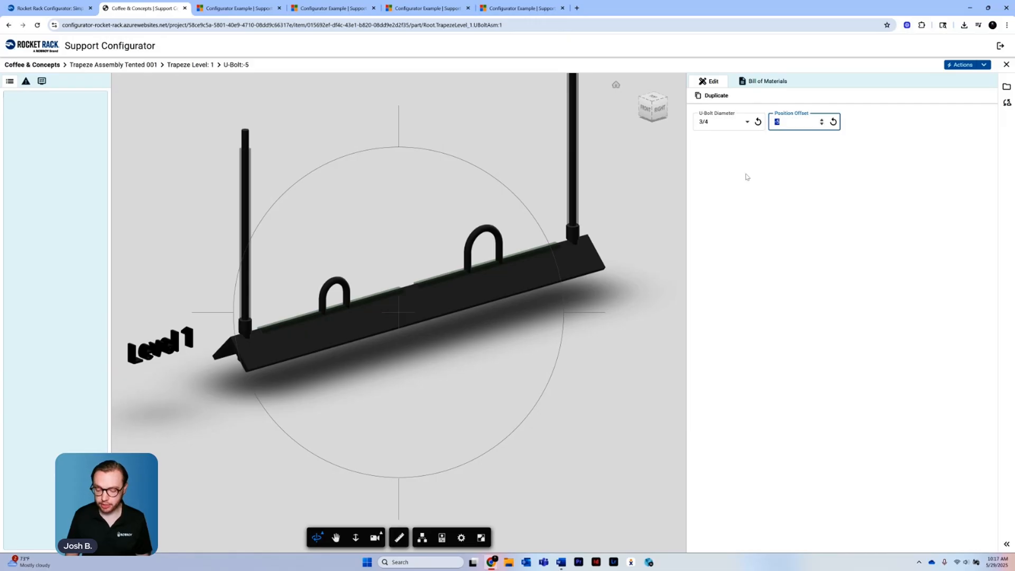
text(-8)
click(747, 176)
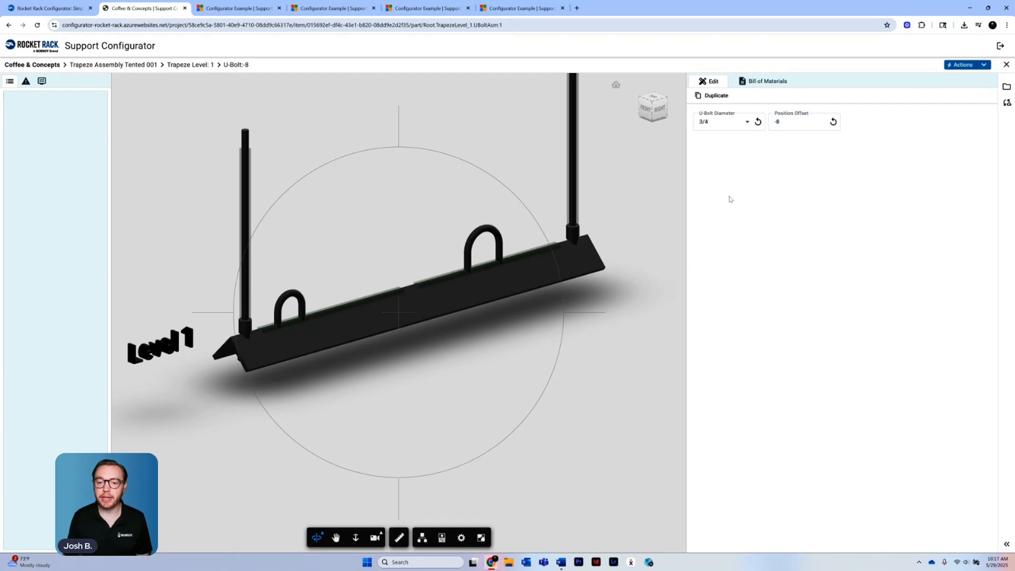
drag(582, 467, 532, 443)
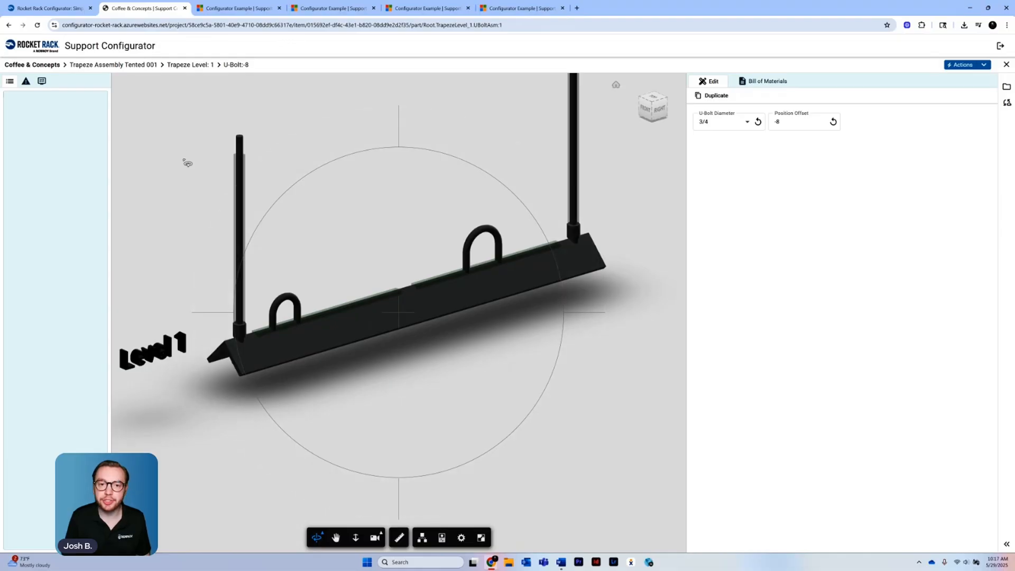
Return to Trapeze Level 1 and add a Wire Basket to it
click(184, 65)
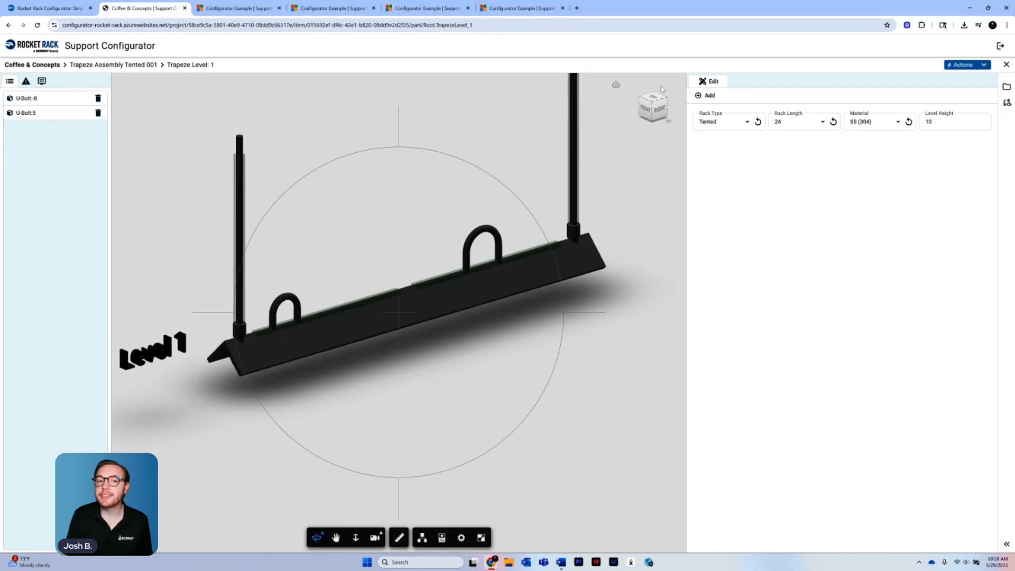
click(699, 95)
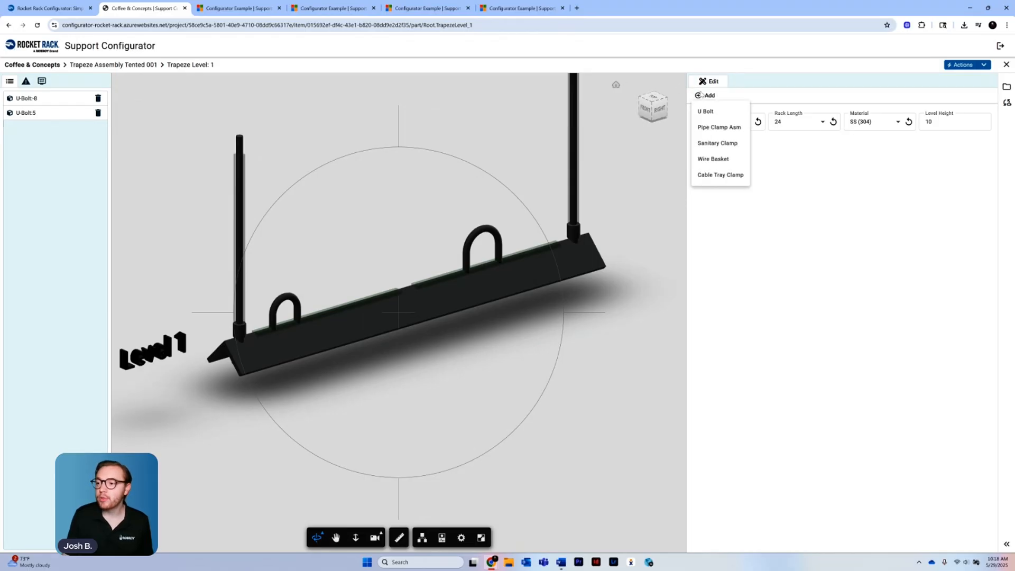
click(699, 159)
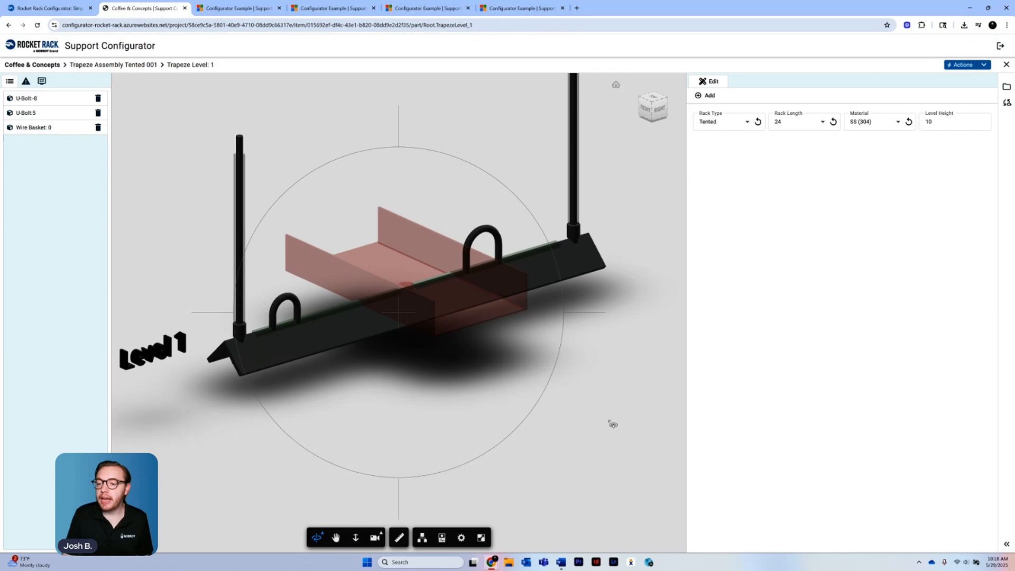
Examine the new wire basket on the rack up close and from several angles, including its clearance to both U-bolts
drag(607, 437, 544, 437)
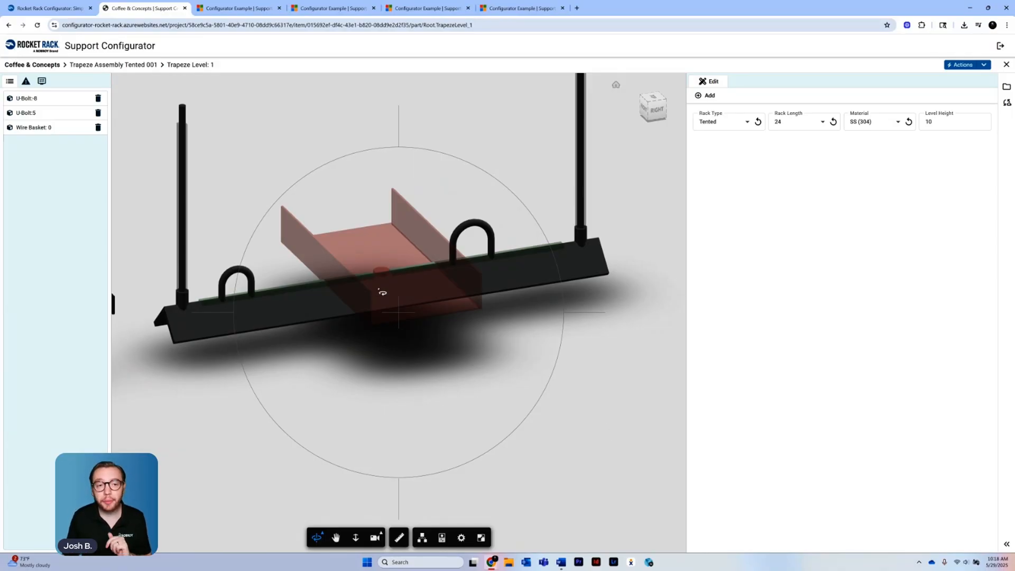
scroll(536, 172, up, 5)
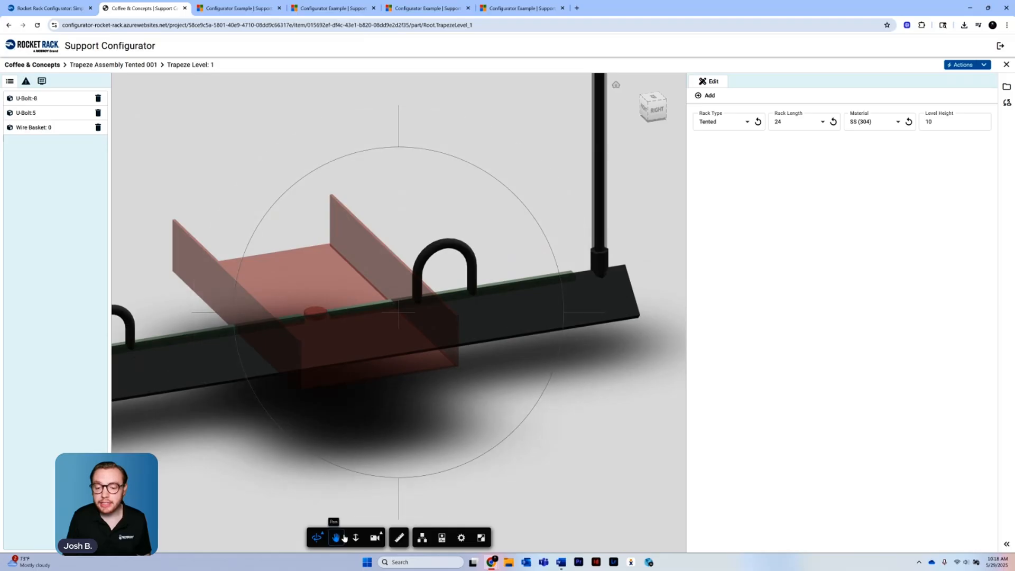
drag(276, 477, 350, 466)
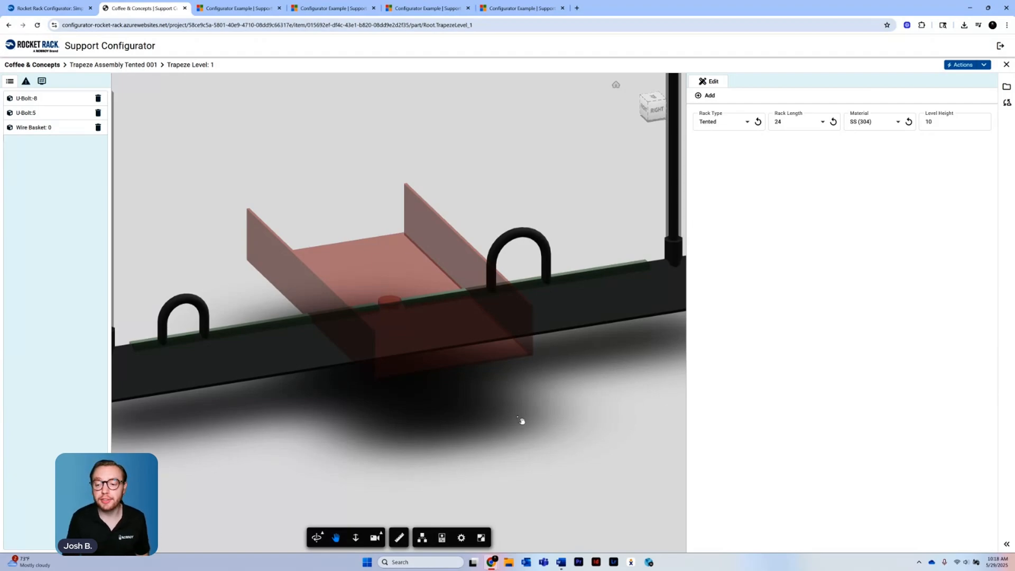
scroll(521, 419, down, 5)
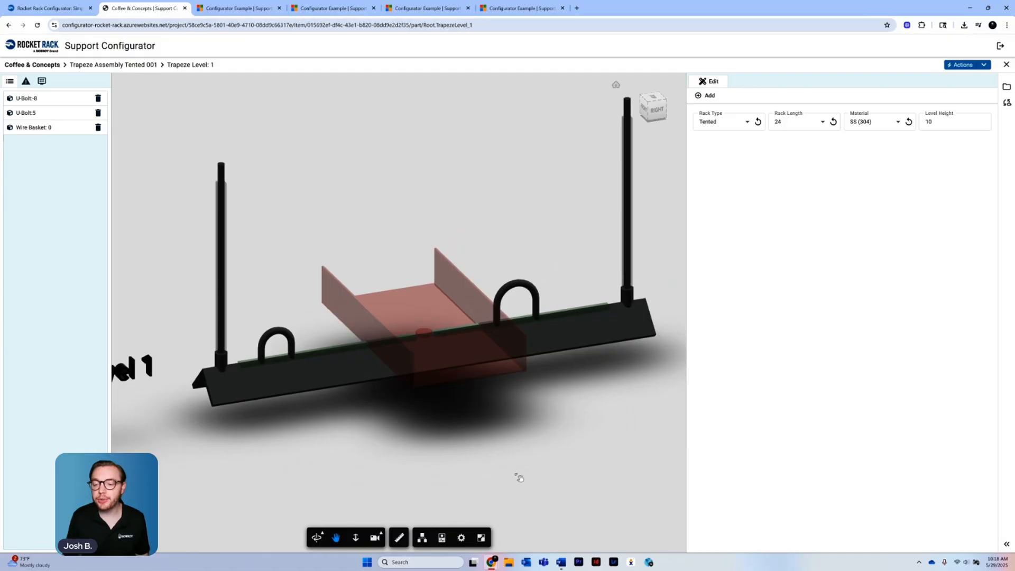
drag(543, 461, 505, 452)
click(317, 538)
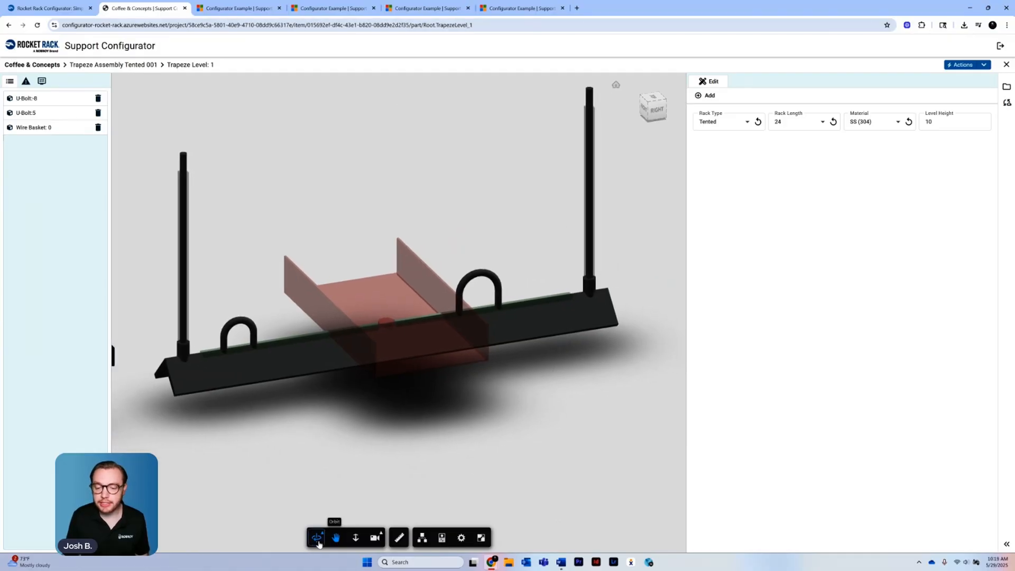
drag(589, 469, 380, 334)
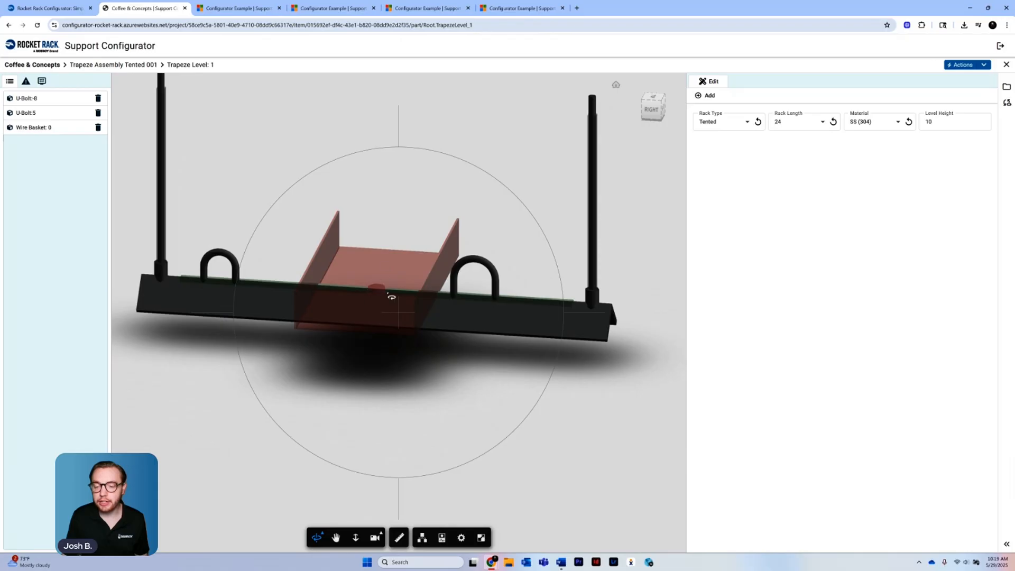
drag(197, 430, 324, 421)
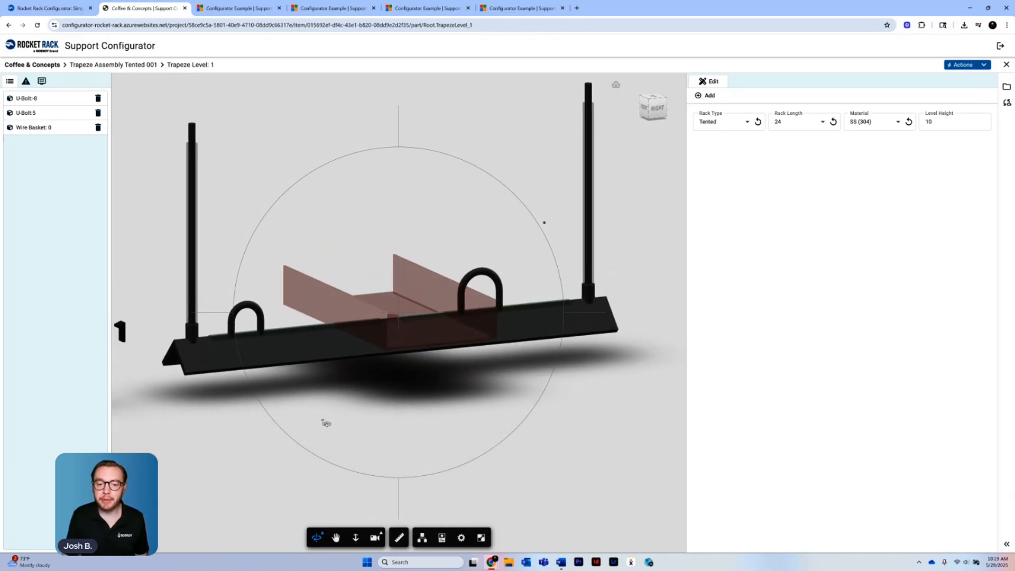
Open the wire basket, set its position offset to -2 and check its placement from above and below the rack
click(26, 128)
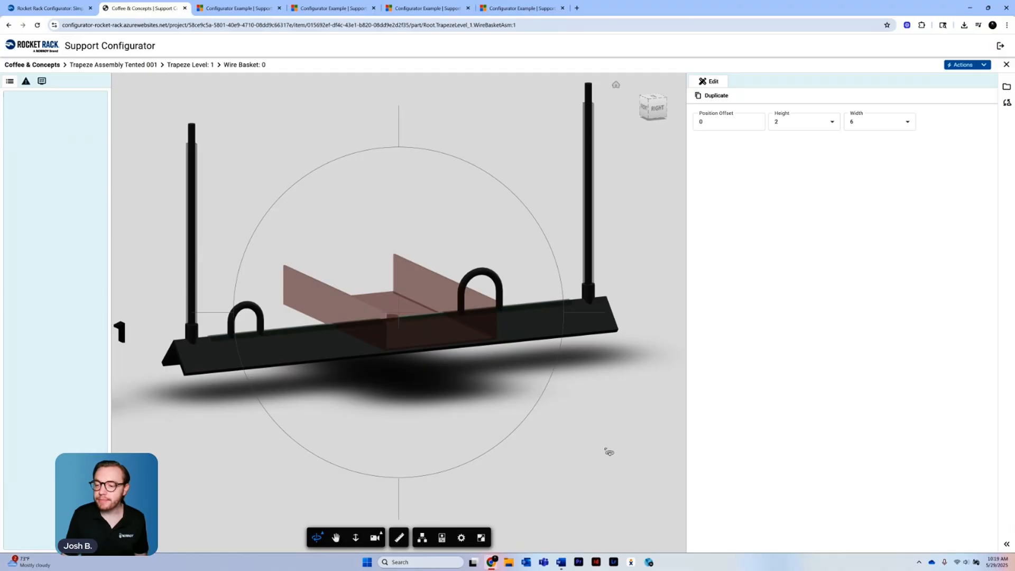
drag(607, 448, 553, 508)
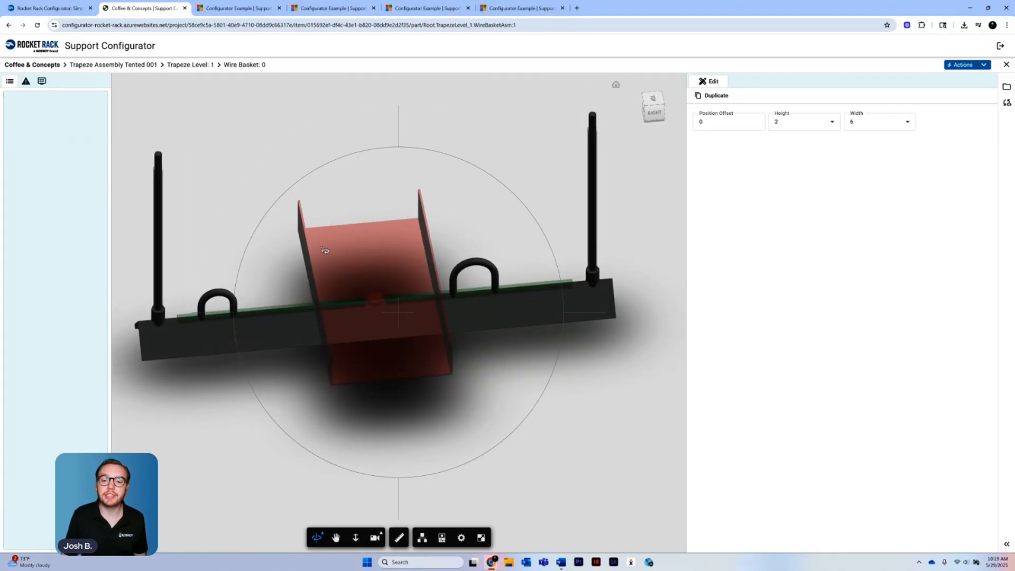
click(707, 122)
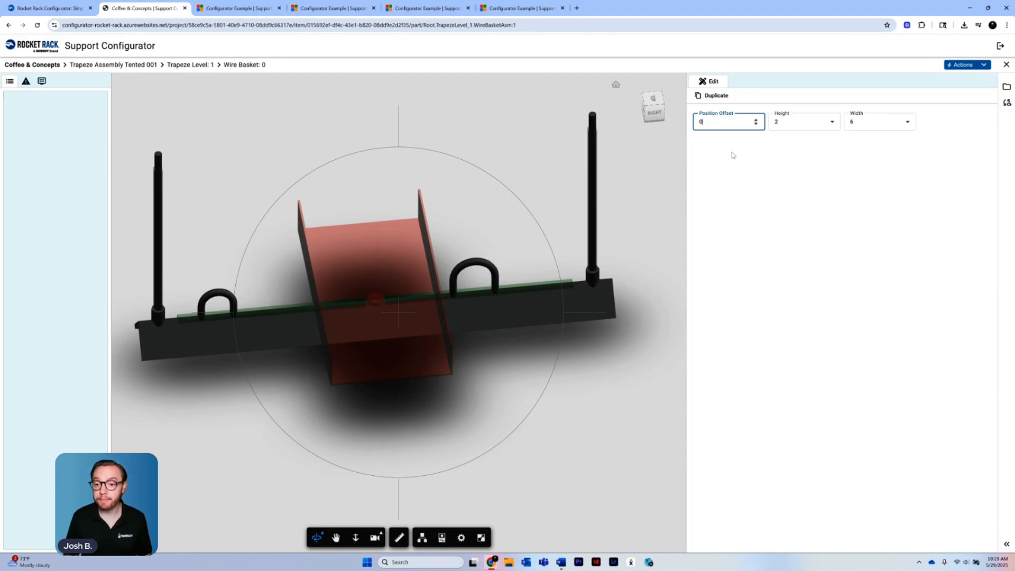
key(BackSpace)
text(1)
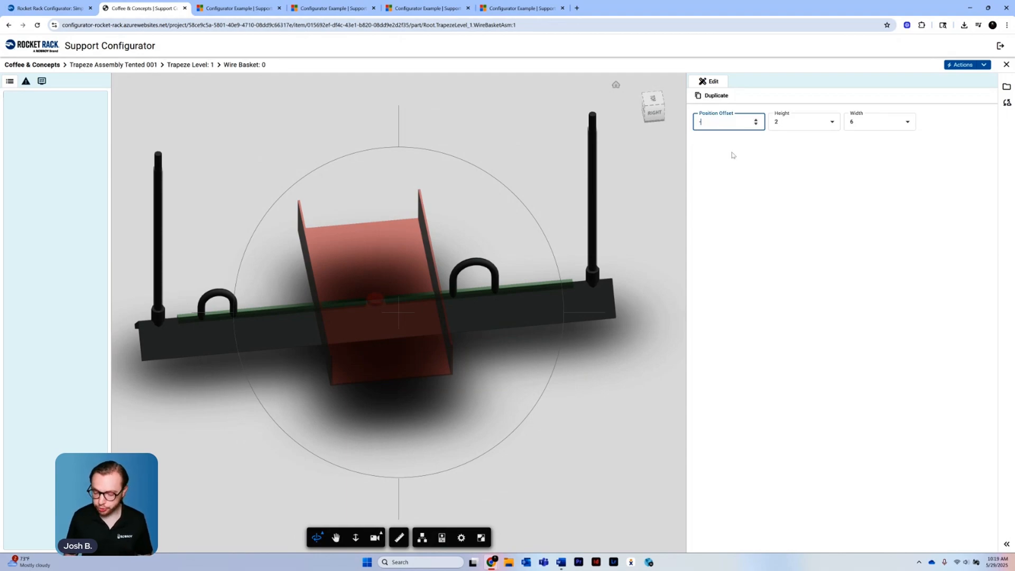
click(732, 154)
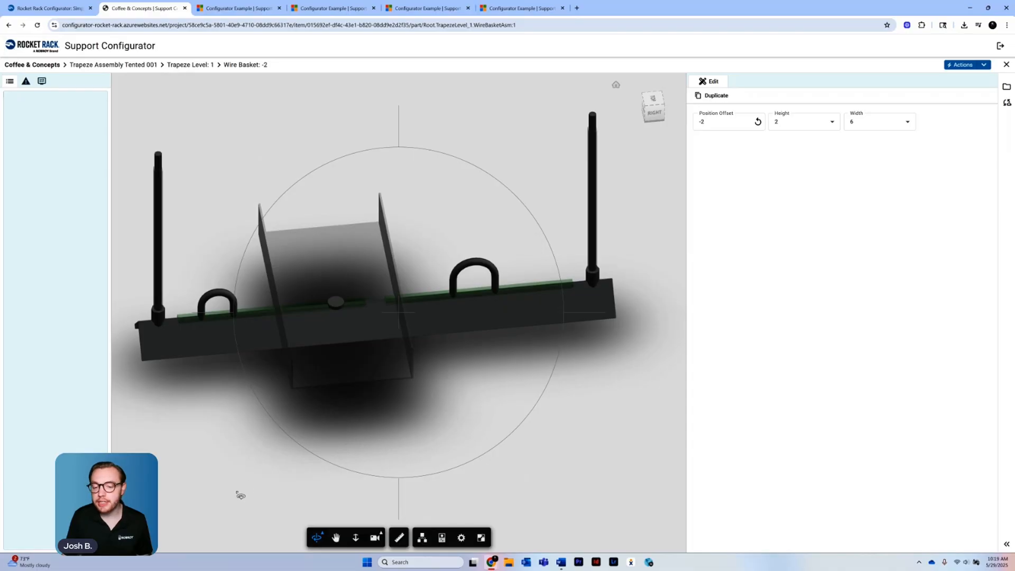
drag(237, 494, 321, 323)
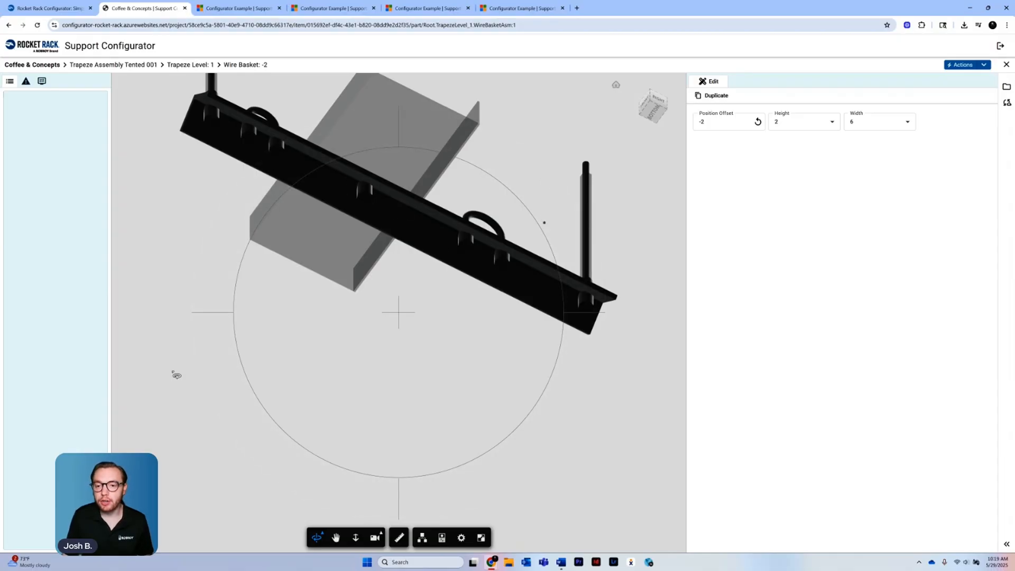
drag(174, 372, 180, 426)
drag(173, 326, 163, 403)
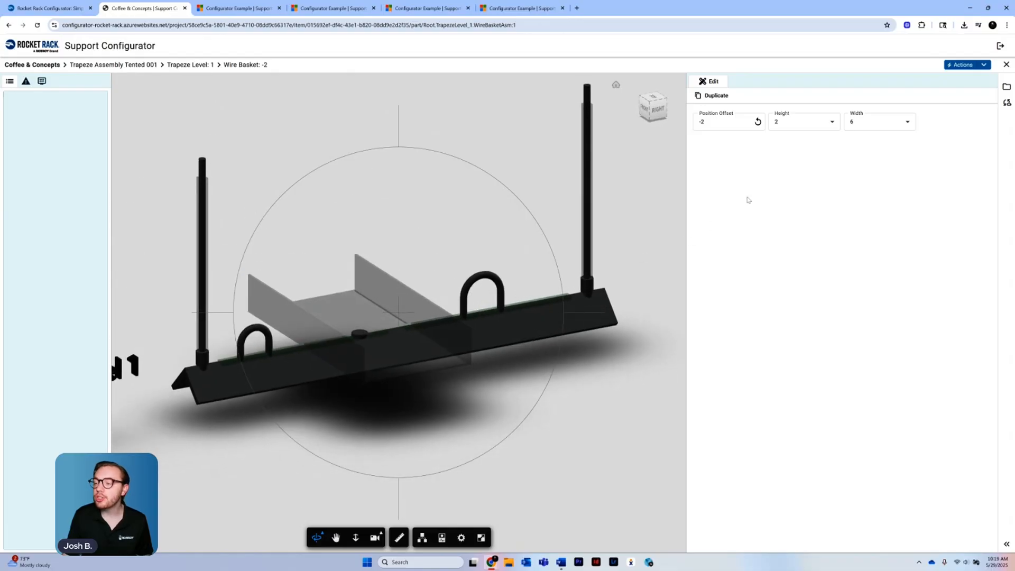
Set the wire basket's width to 4
click(803, 125)
click(867, 124)
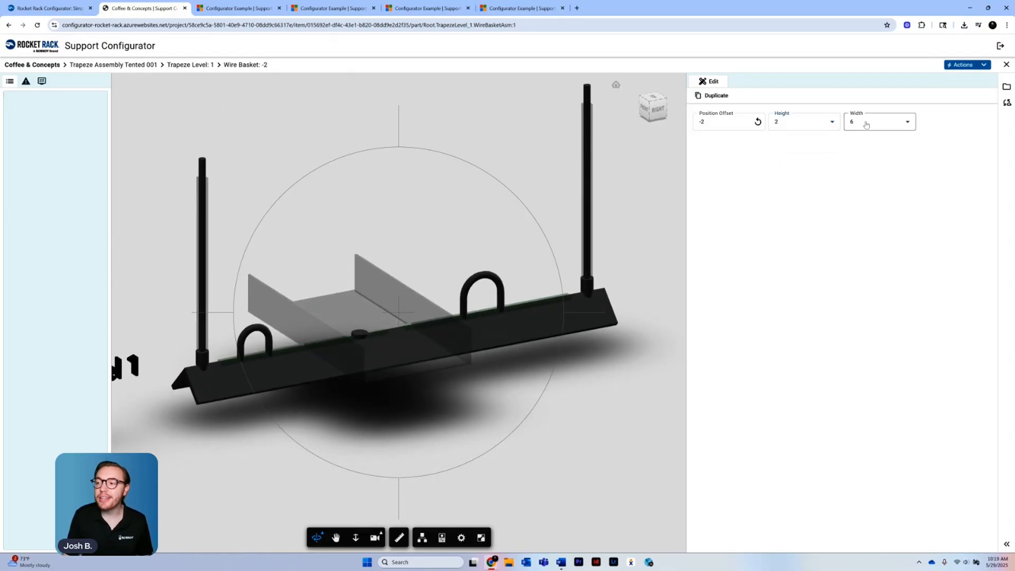
click(861, 124)
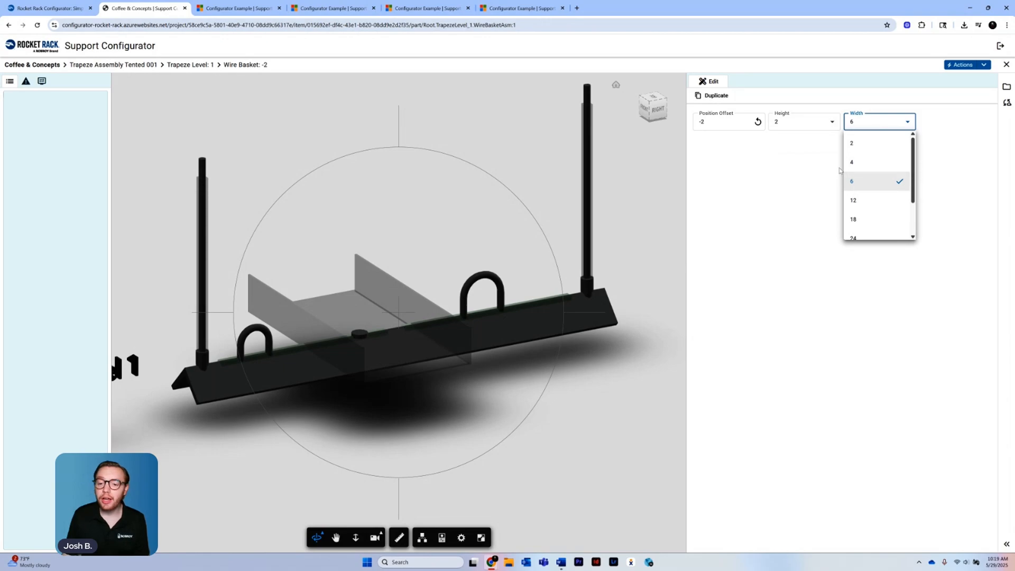
click(861, 161)
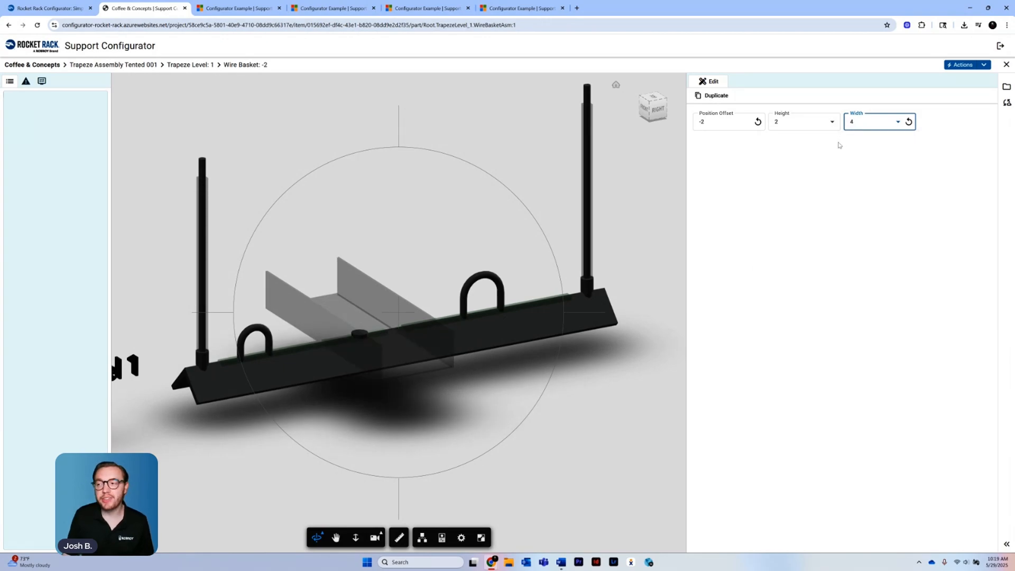
Try a height of 4 on the wire basket, inspect it, and set the height back to 2
drag(646, 460, 573, 463)
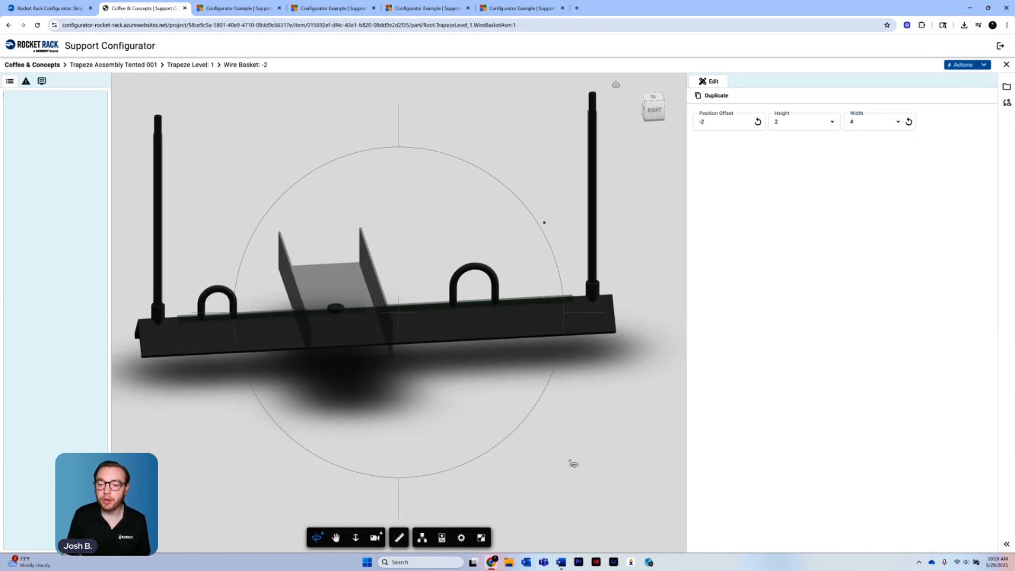
click(793, 122)
click(775, 163)
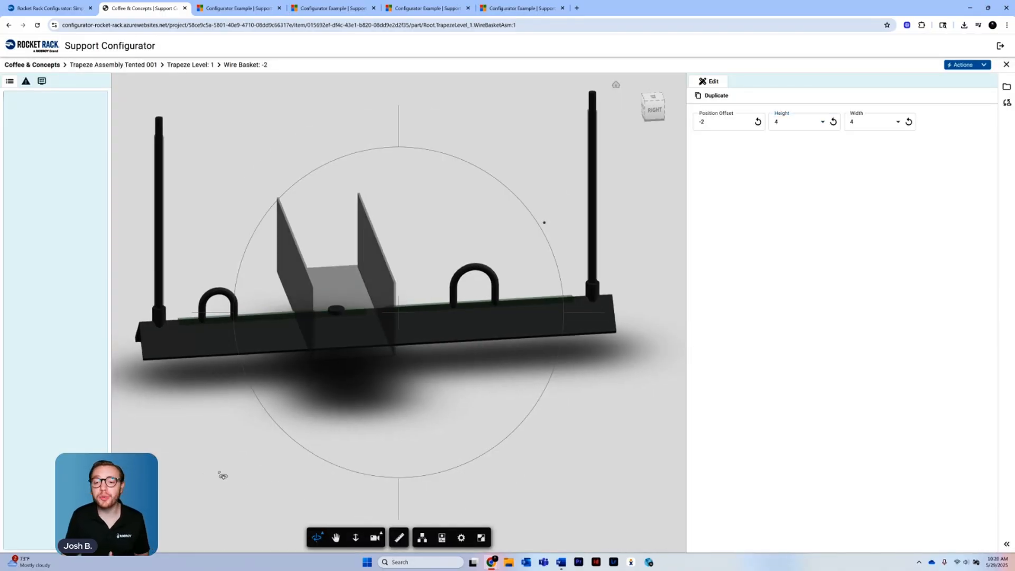
drag(222, 476, 269, 482)
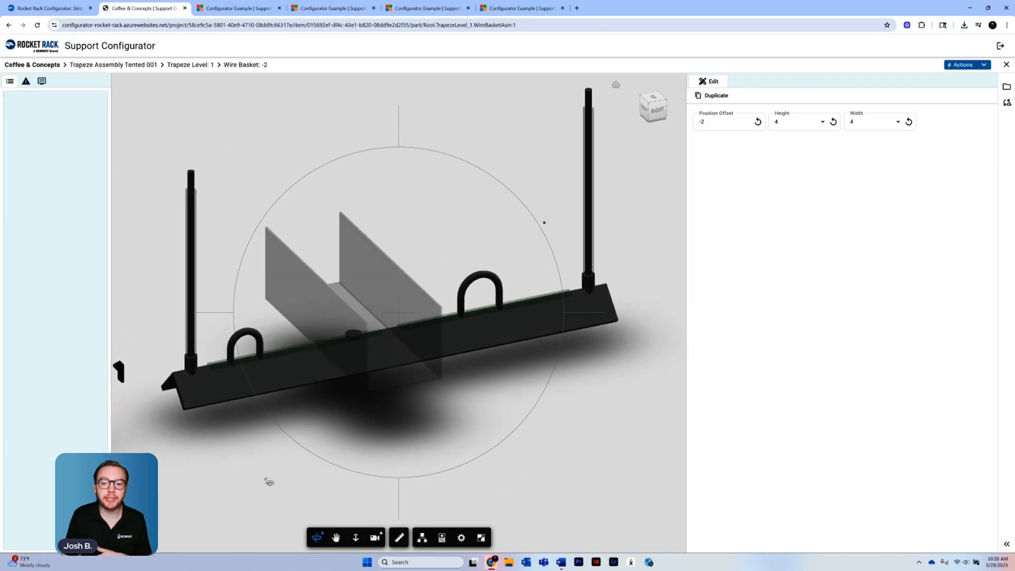
click(793, 122)
click(784, 142)
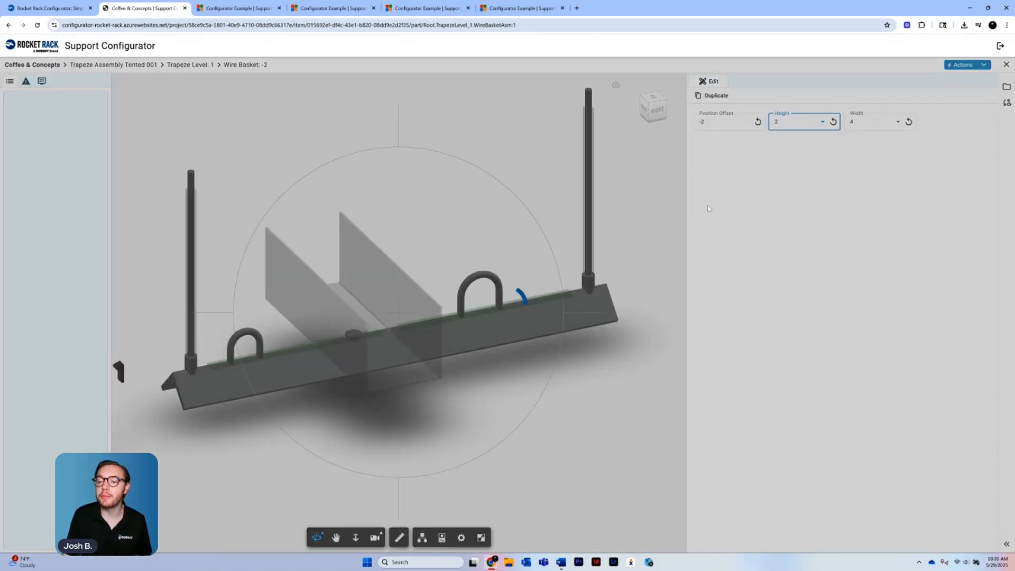
drag(605, 444, 583, 452)
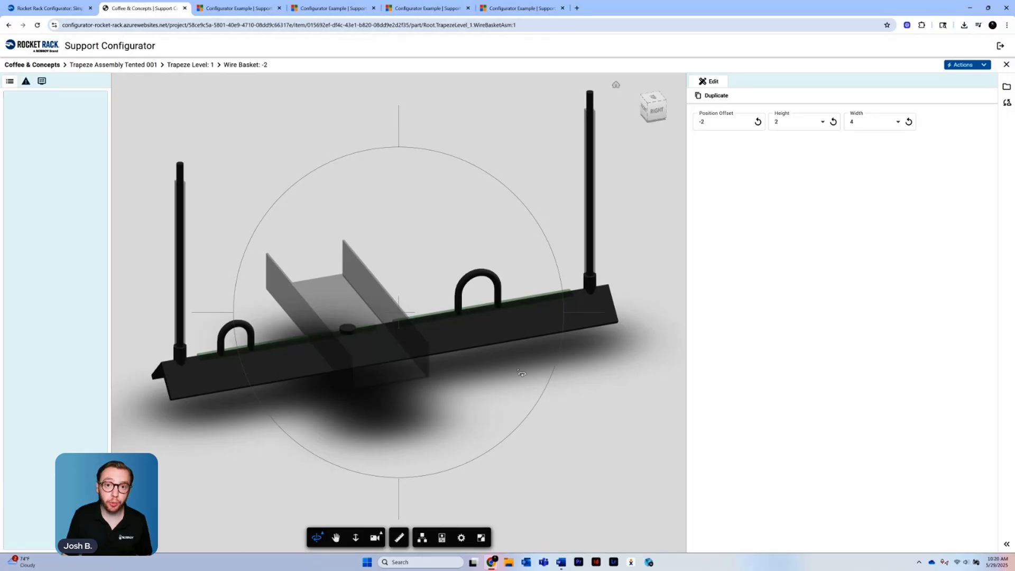
drag(578, 486, 611, 485)
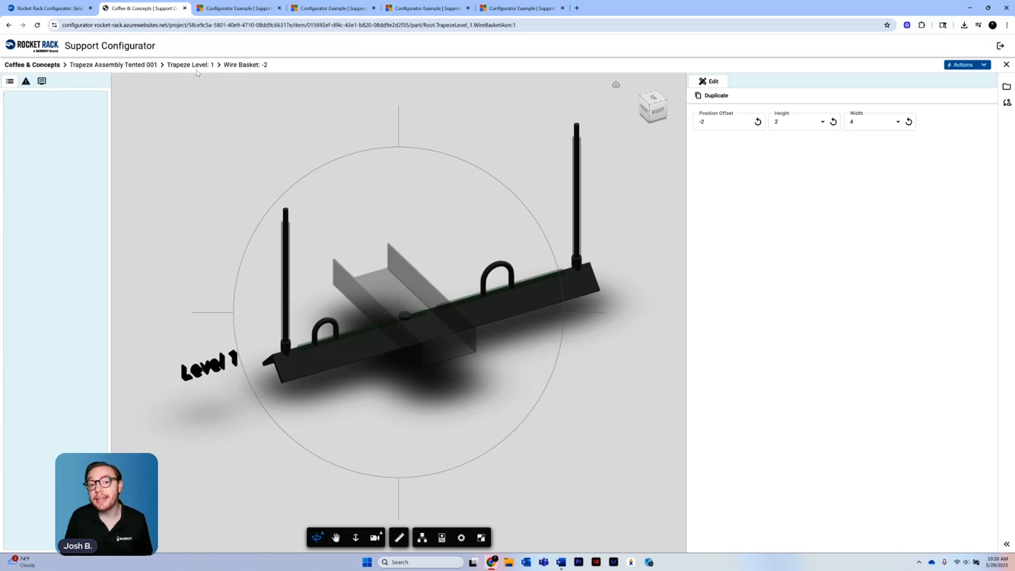
Return to the Tented 001 trapeze assembly and set its level quantity to 2
click(118, 66)
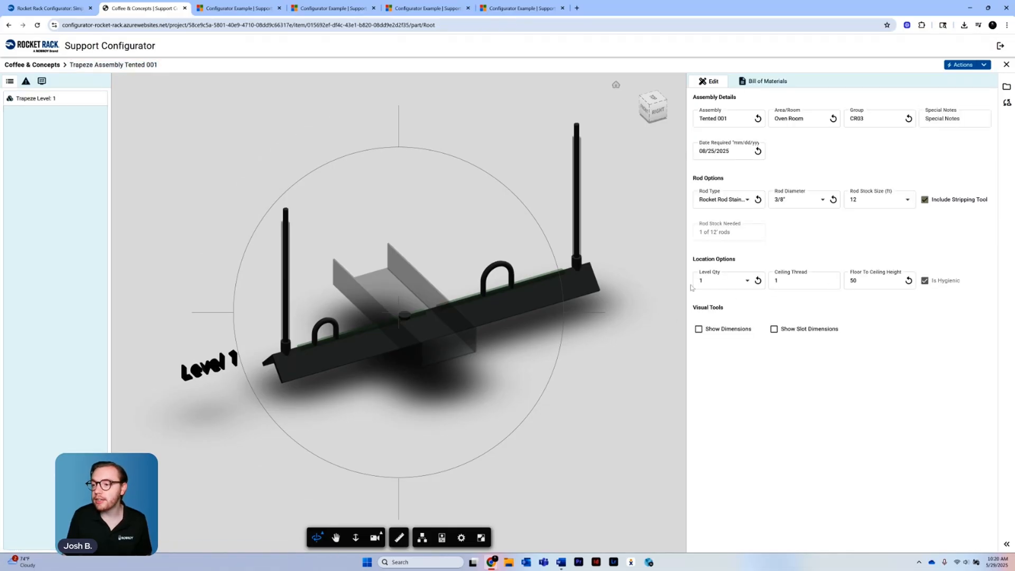
click(711, 281)
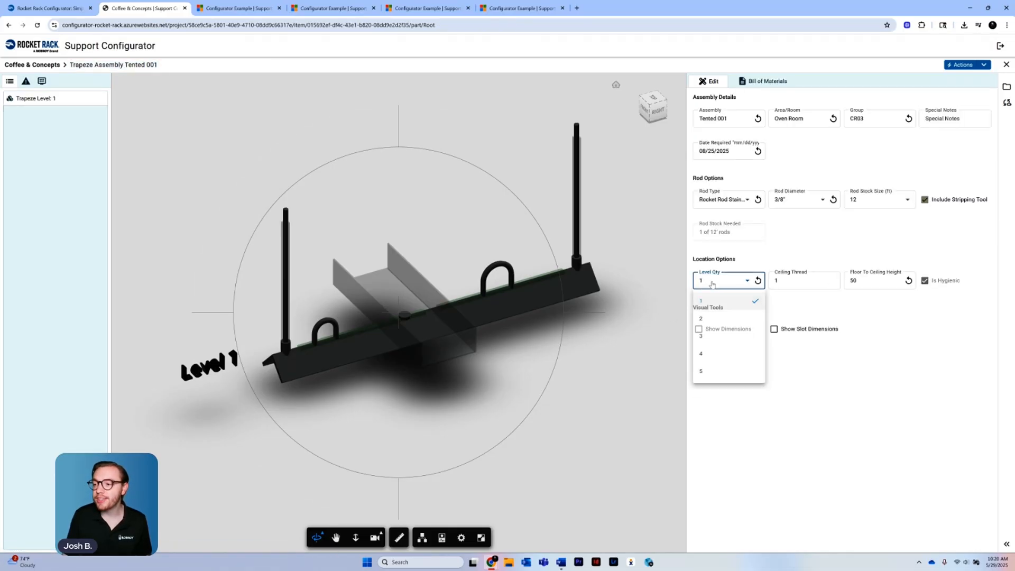
click(715, 322)
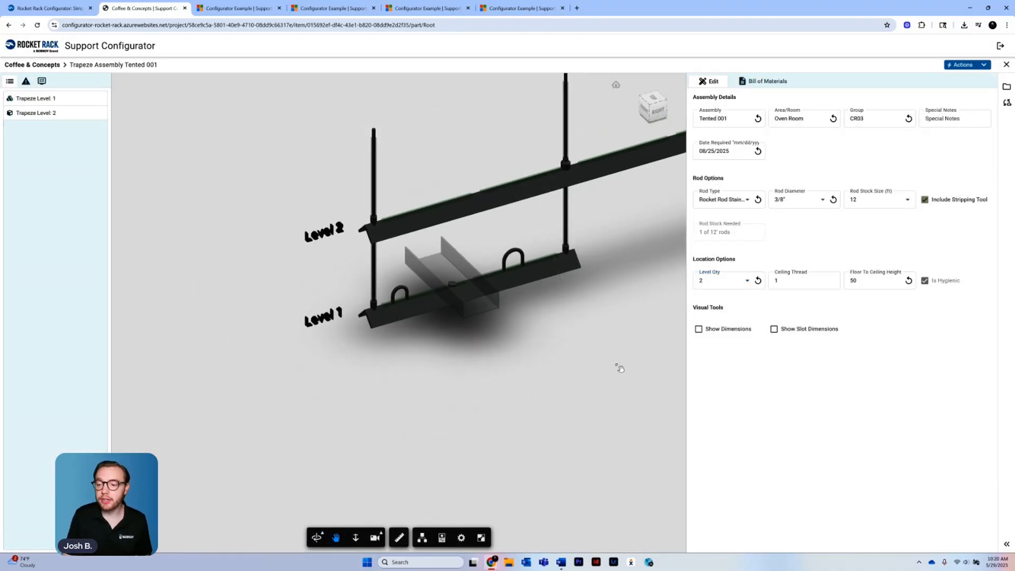
middle_drag(619, 368, 483, 446)
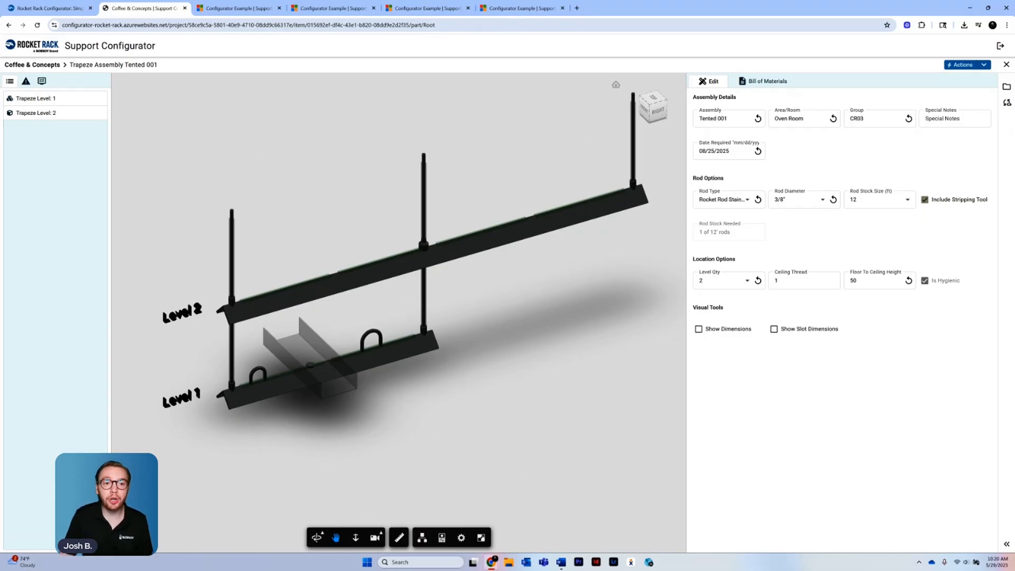
Open Trapeze Level 2 and set its rack length to 24
click(40, 115)
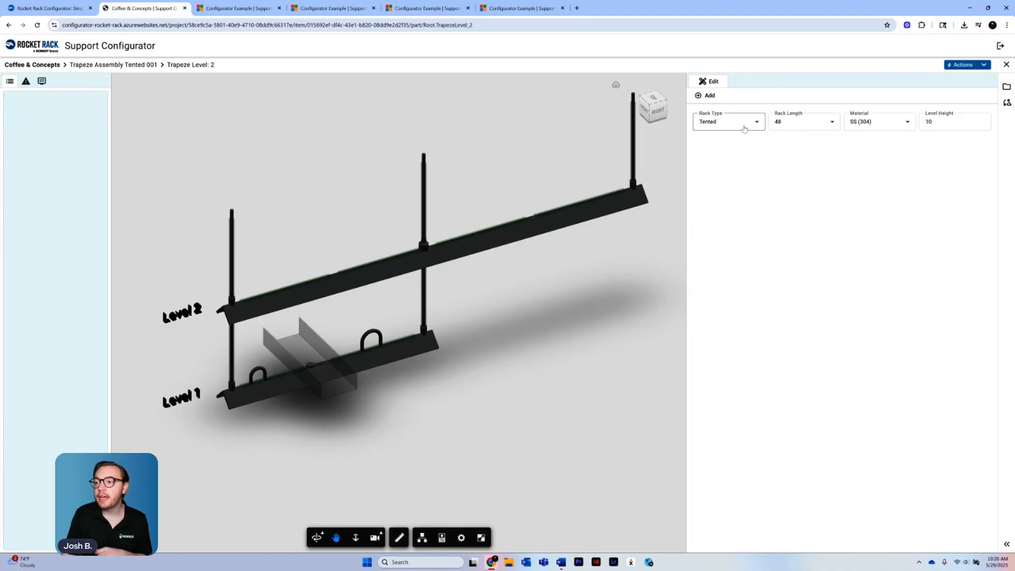
click(777, 122)
click(780, 170)
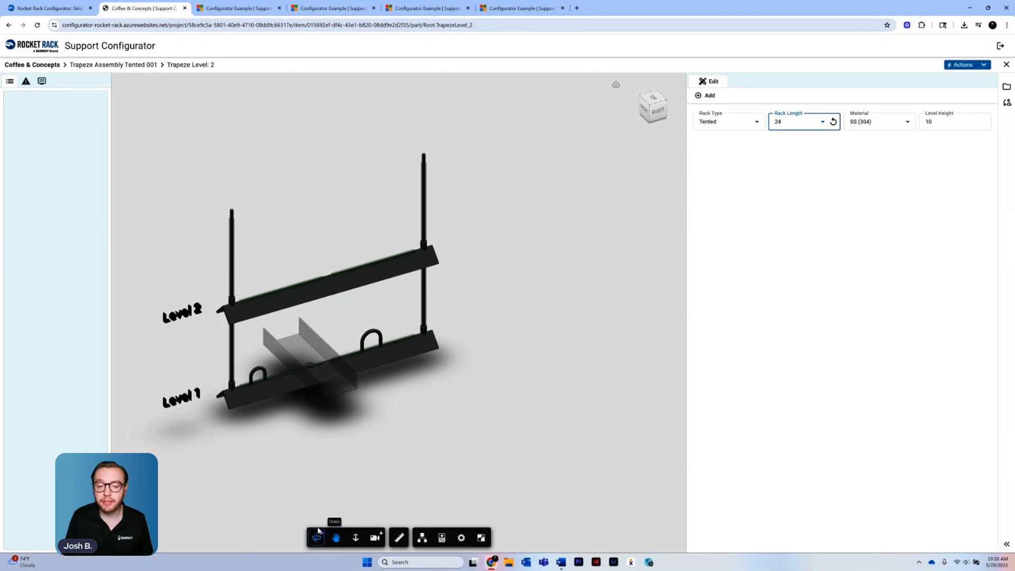
drag(398, 491, 480, 464)
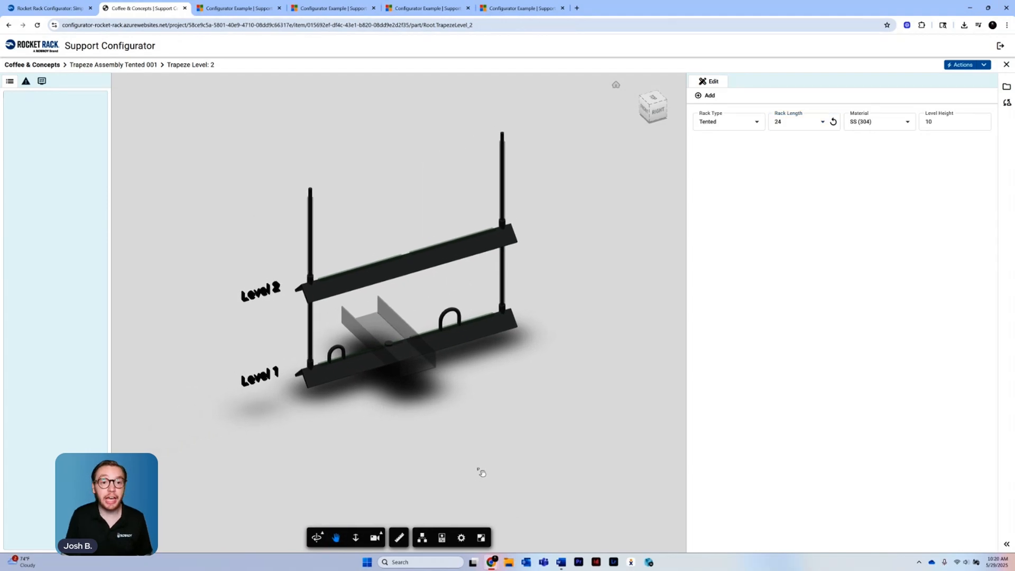
Add a Sanitary Clamp to the Level 2 rack and look at it up close
click(708, 96)
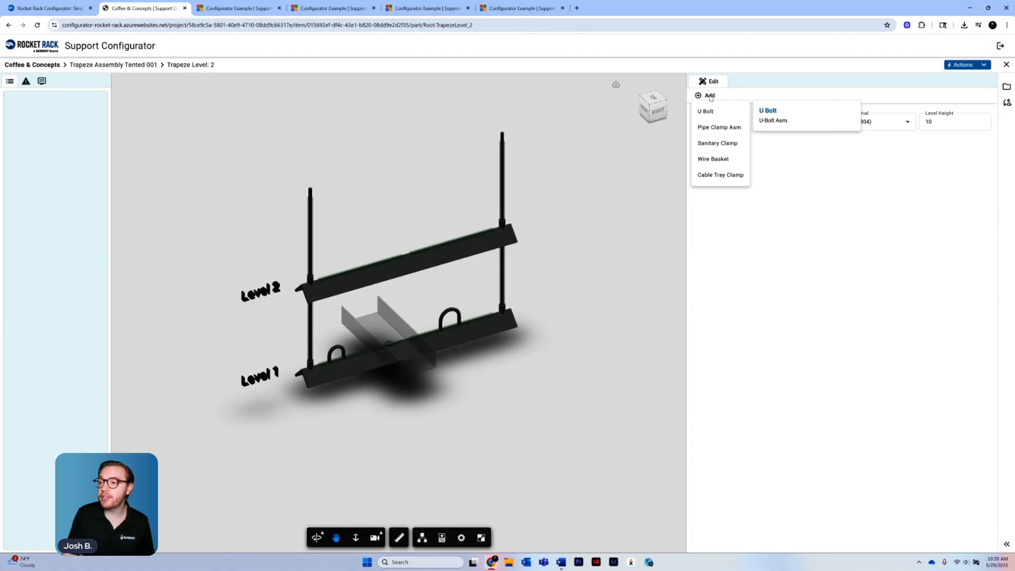
click(703, 146)
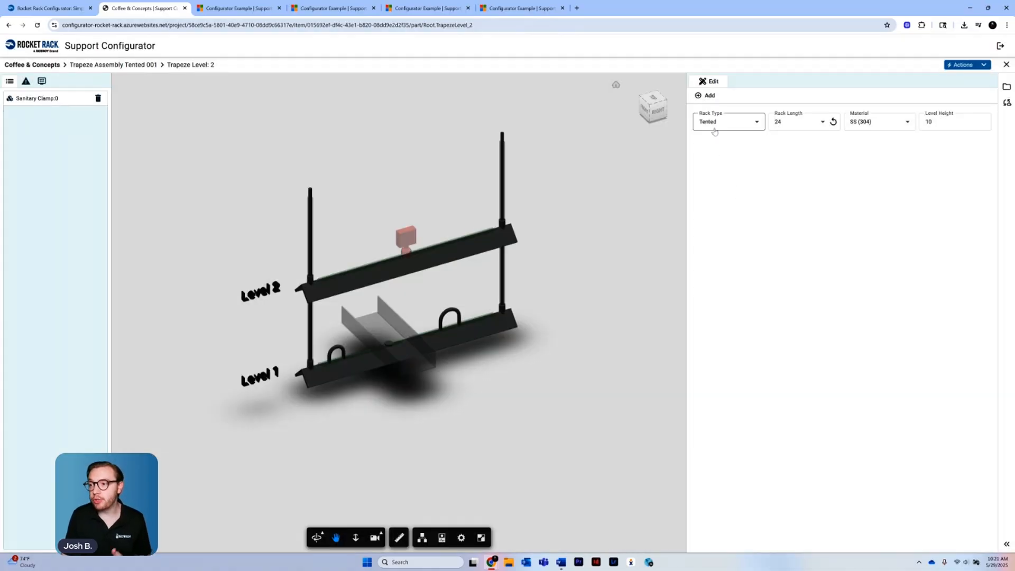
scroll(436, 290, up, 4)
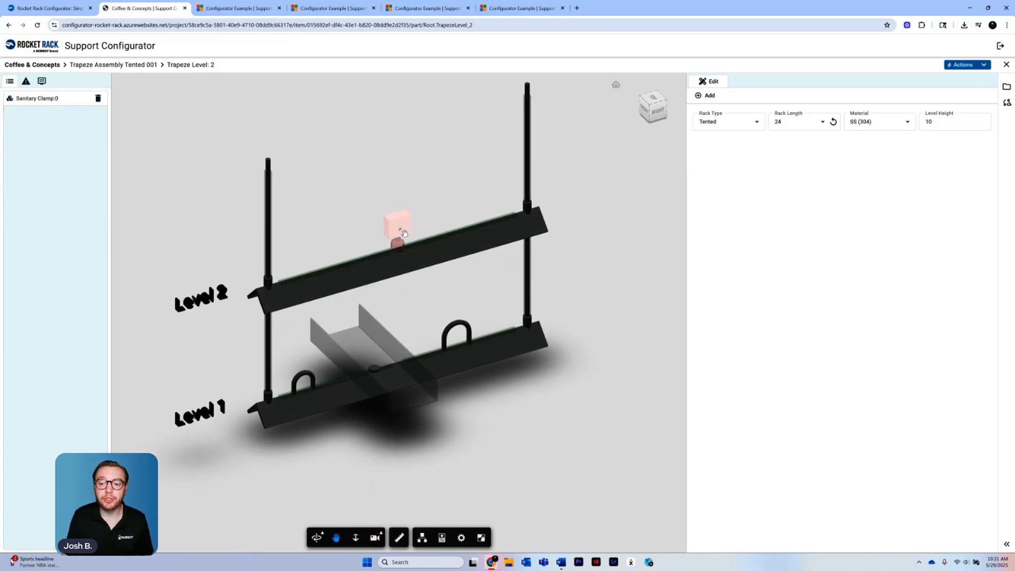
scroll(421, 232, up, 1)
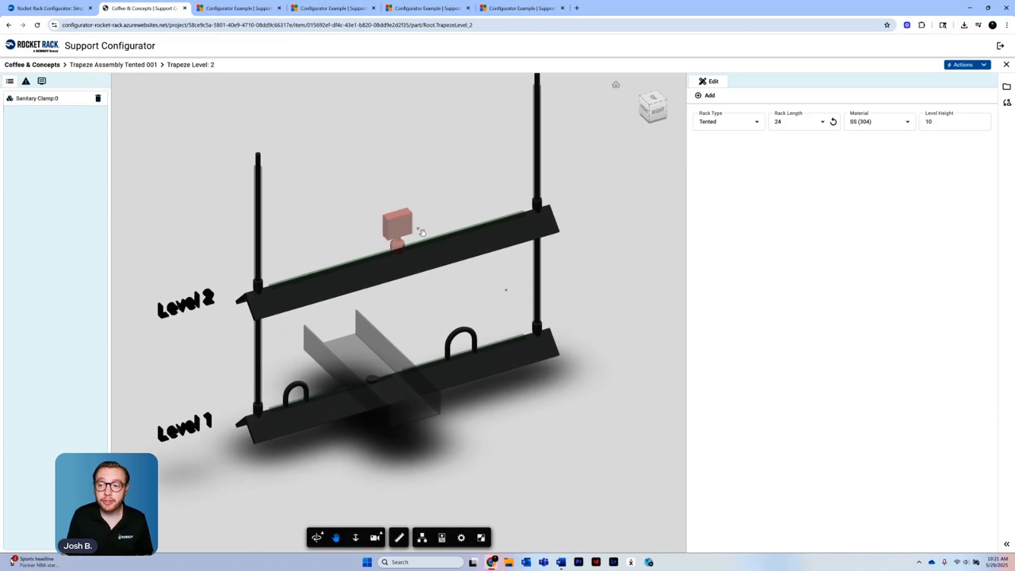
Open the new sanitary clamp and set its position offset to 4
click(40, 99)
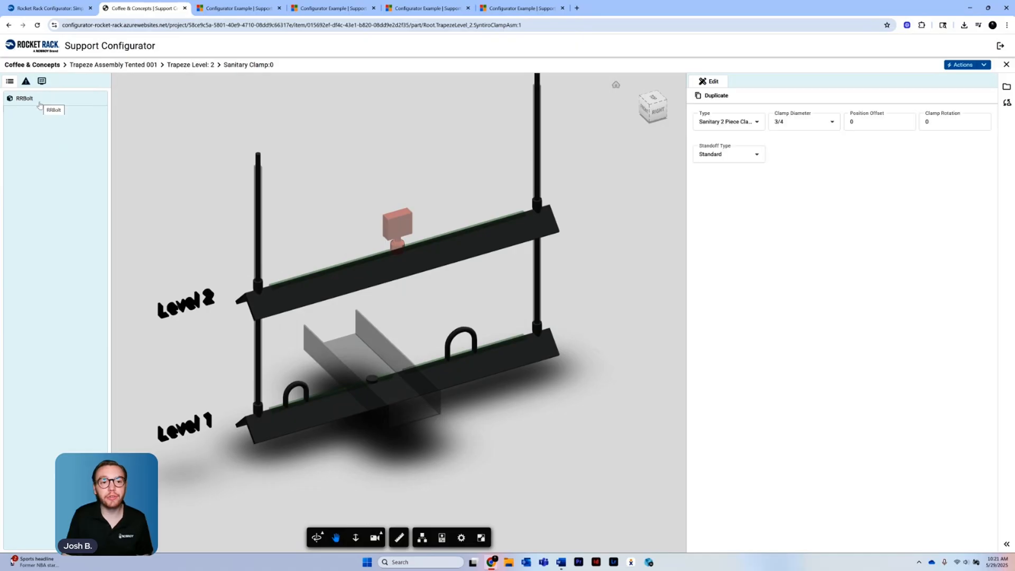
click(865, 119)
key(BackSpace)
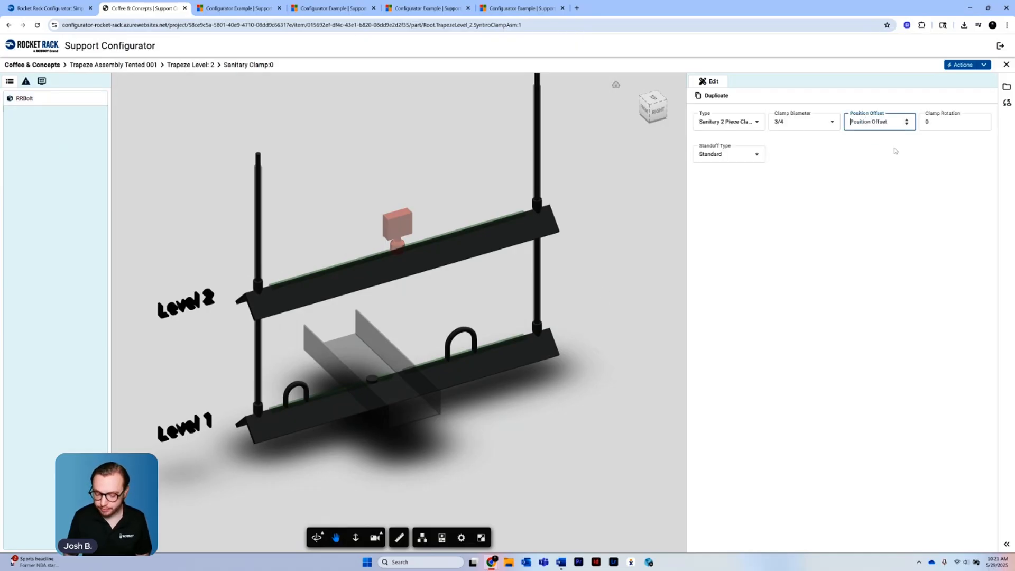
text(4)
click(879, 191)
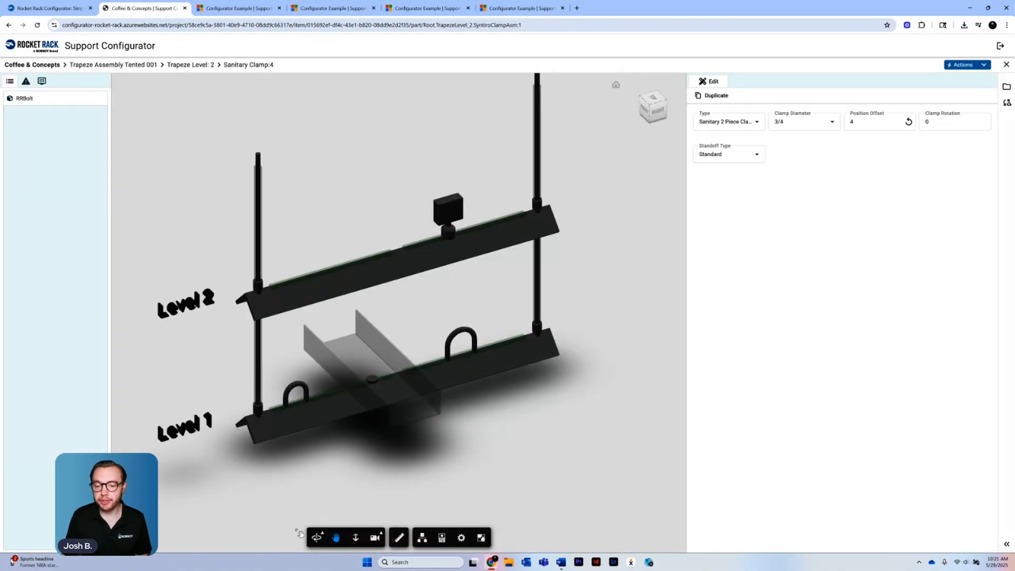
click(318, 537)
mouse_move(572, 465)
mouse_down()
mouse_move(623, 476)
mouse_move(566, 480)
mouse_move(569, 468)
mouse_move(587, 474)
mouse_up()
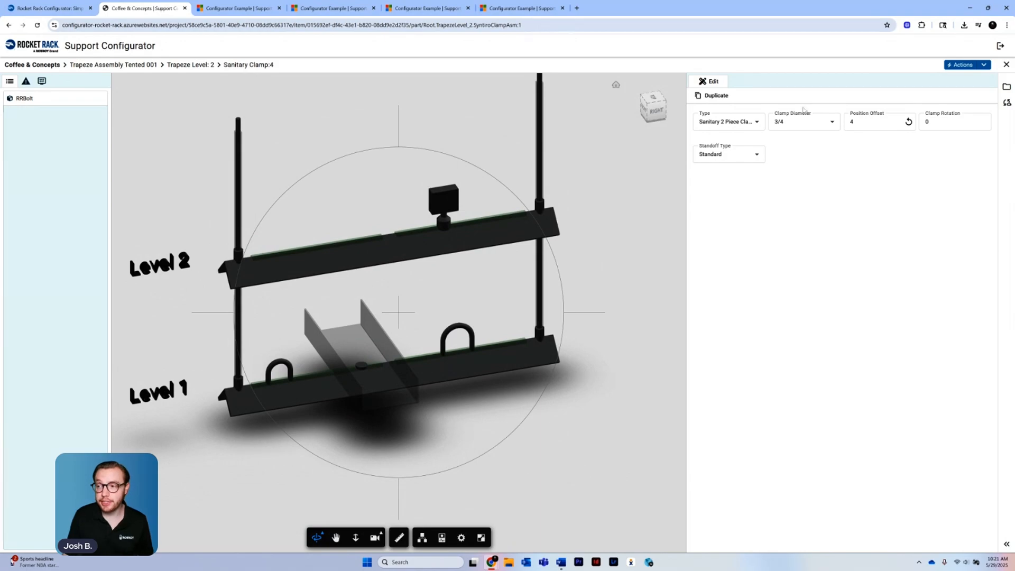
Change the clamp type to Process Hex Sanitary 2 Piece Clamp for Tubing with a clamp diameter of 2-1/2
click(753, 125)
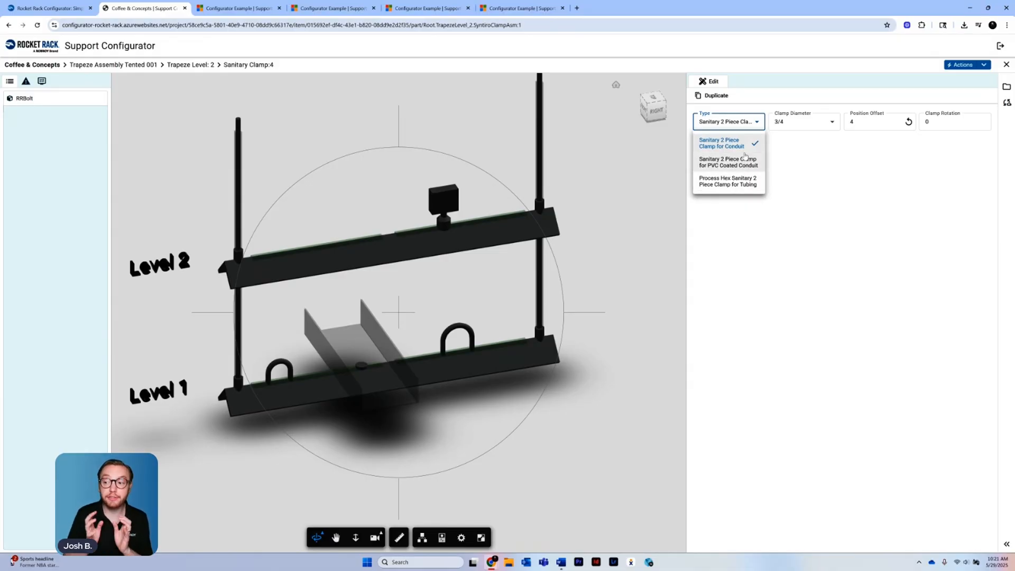
click(741, 184)
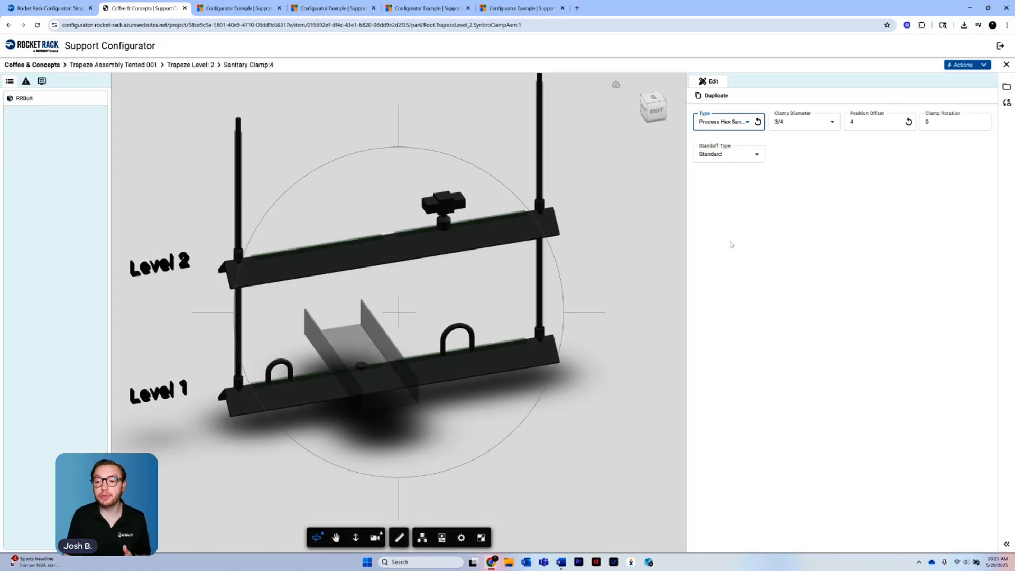
mouse_move(607, 461)
mouse_down()
mouse_move(594, 442)
mouse_move(589, 455)
mouse_move(625, 462)
mouse_up()
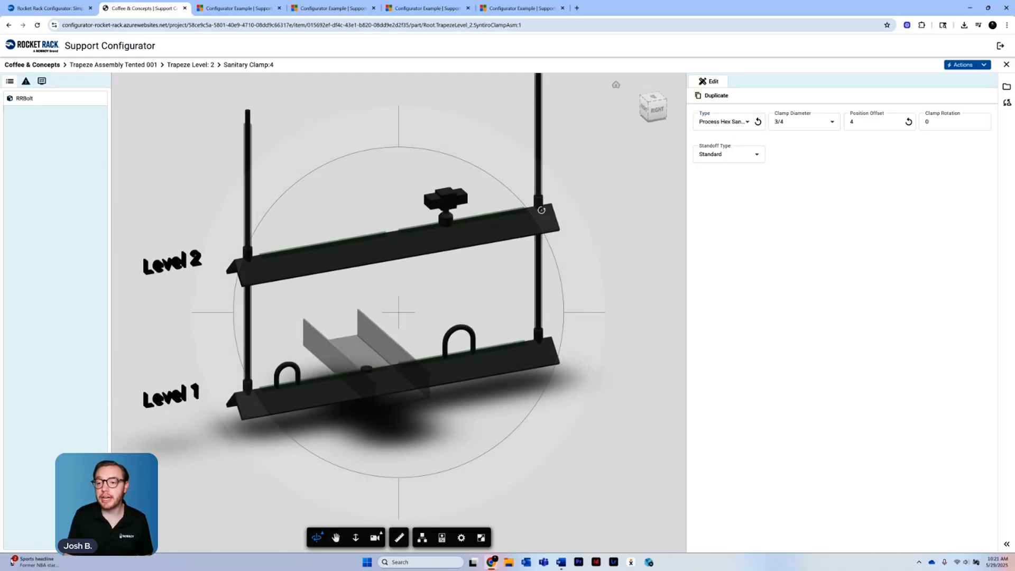
click(807, 130)
scroll(793, 159, down, 1)
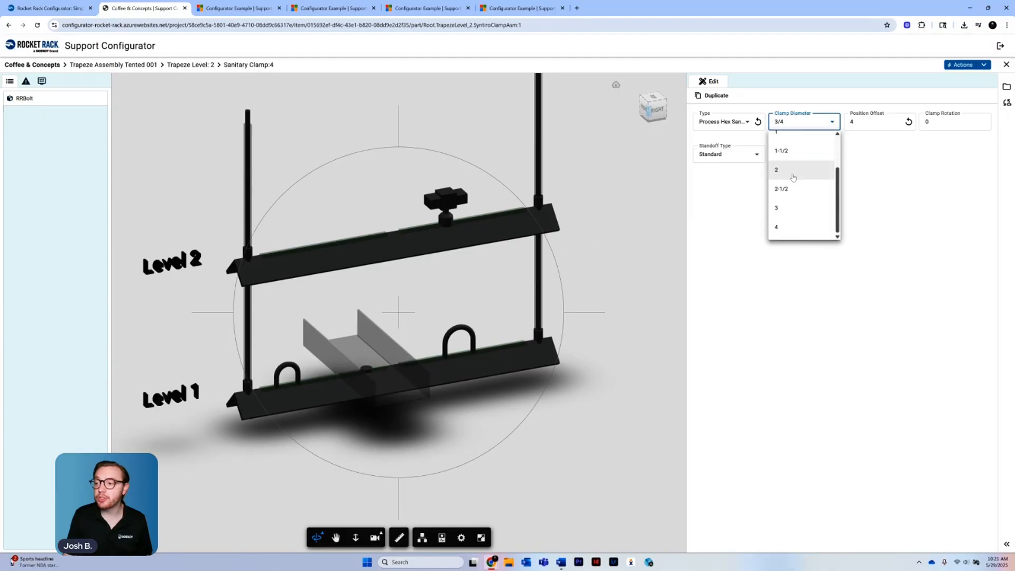
click(788, 189)
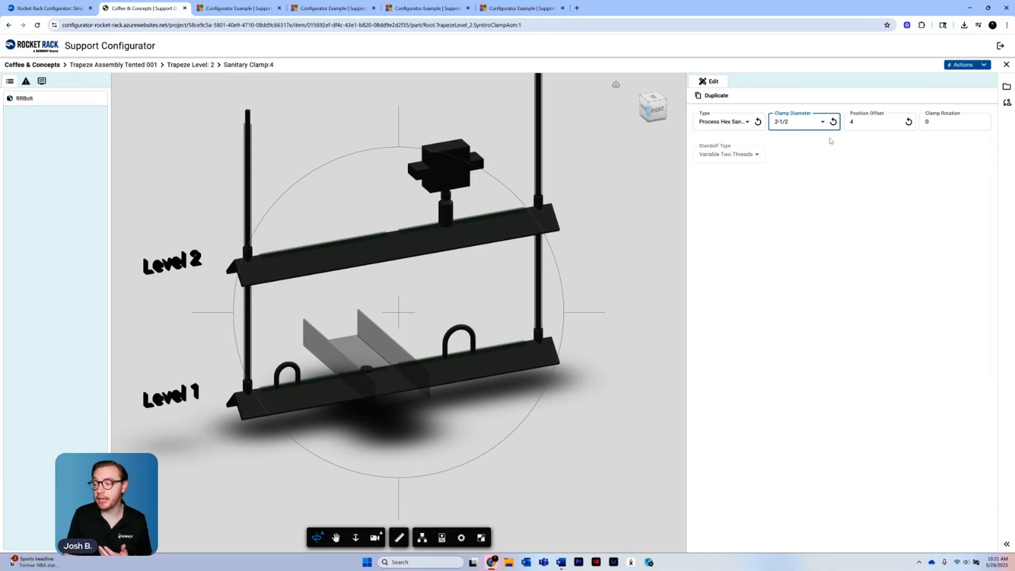
Set the sanitary clamp's rotation to 5 and check it on the rack
click(930, 122)
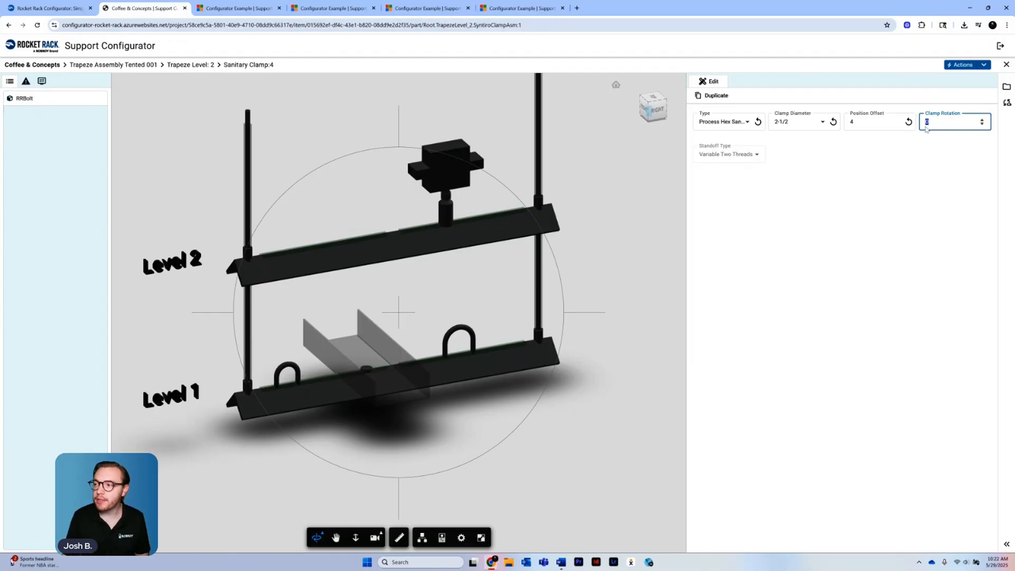
click(911, 181)
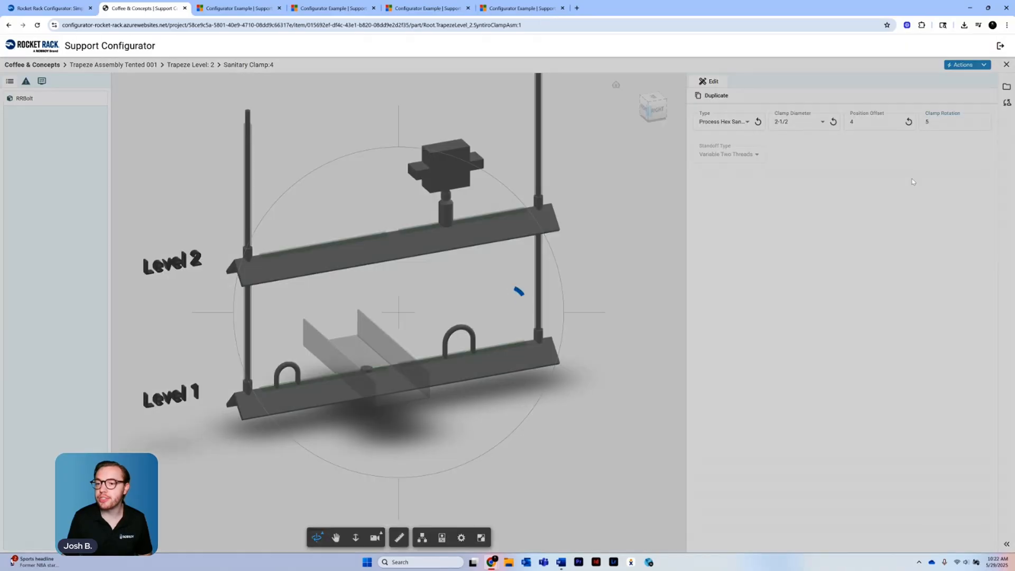
mouse_move(627, 493)
mouse_down()
mouse_move(544, 496)
mouse_move(613, 471)
mouse_move(663, 478)
mouse_move(580, 494)
mouse_move(623, 484)
mouse_up()
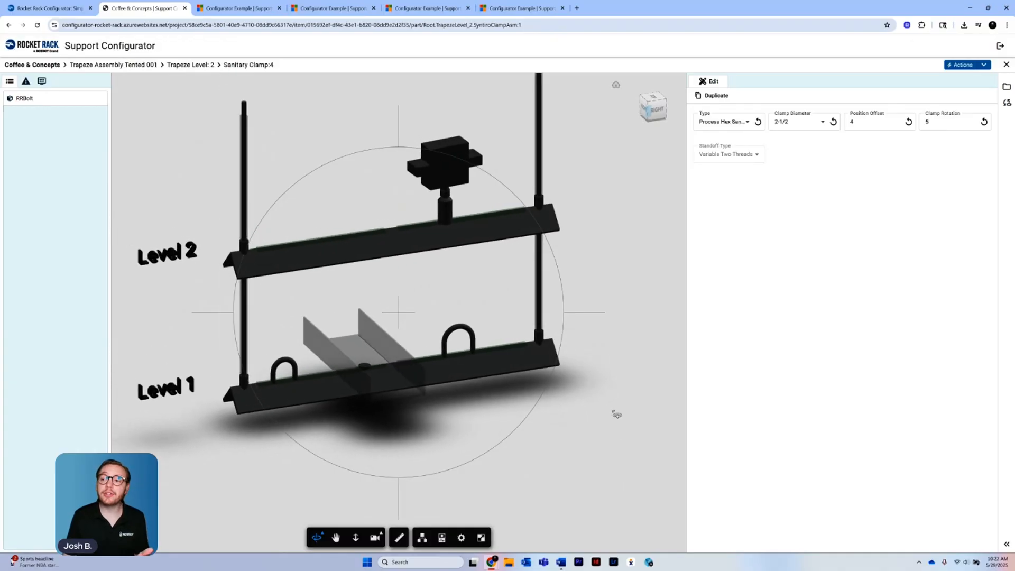
Duplicate the sanitary clamp at a position offset of -4, and return to Trapeze Level 2 to view both clamps
click(718, 96)
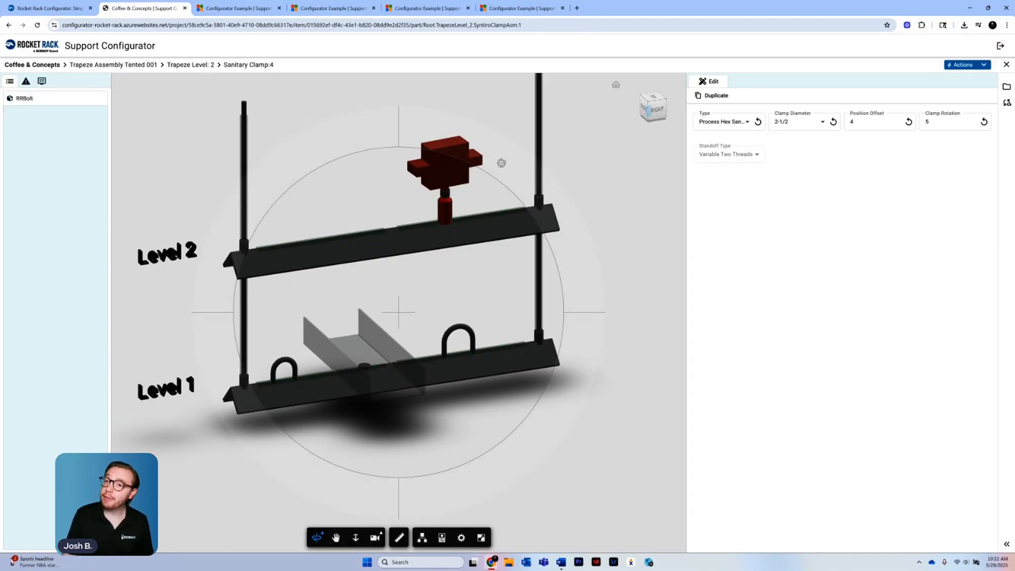
double_click(851, 121)
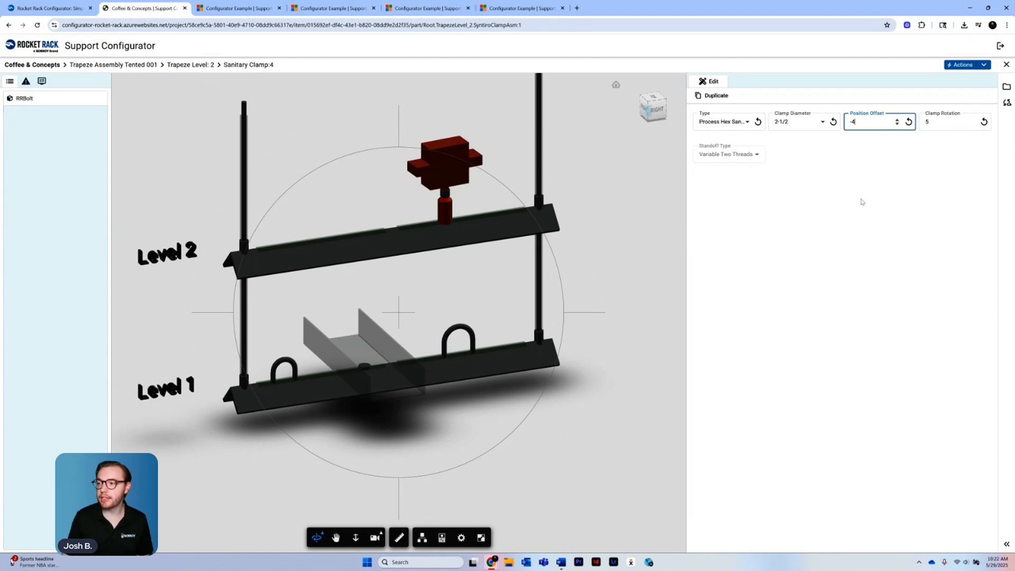
text(-4)
key(Return)
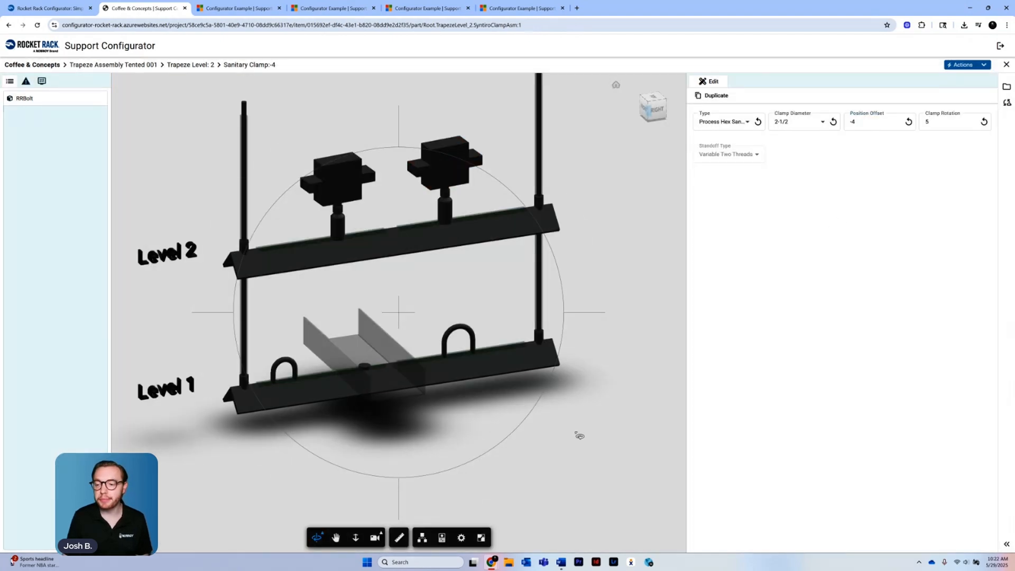
drag(611, 463, 571, 485)
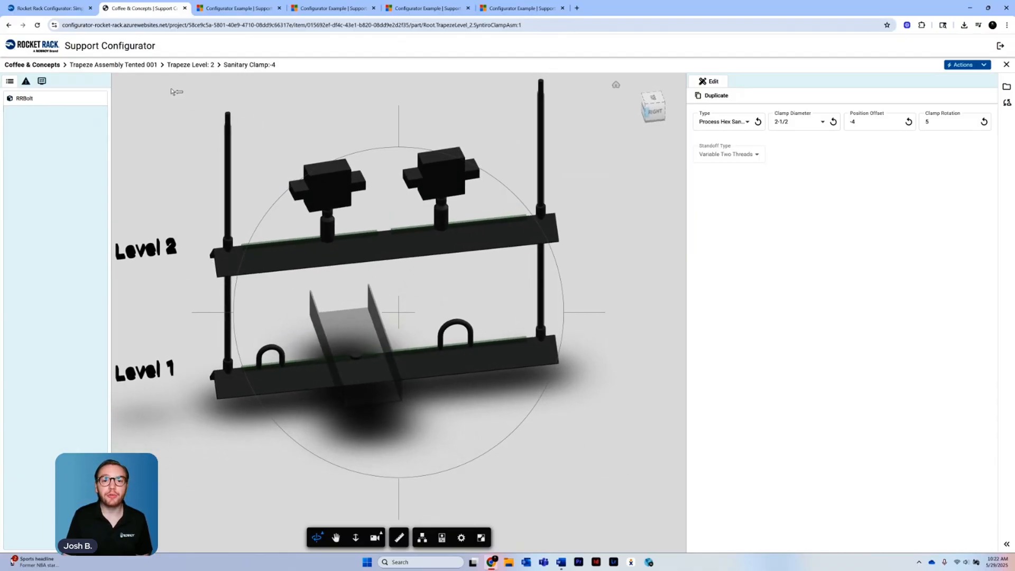
click(183, 66)
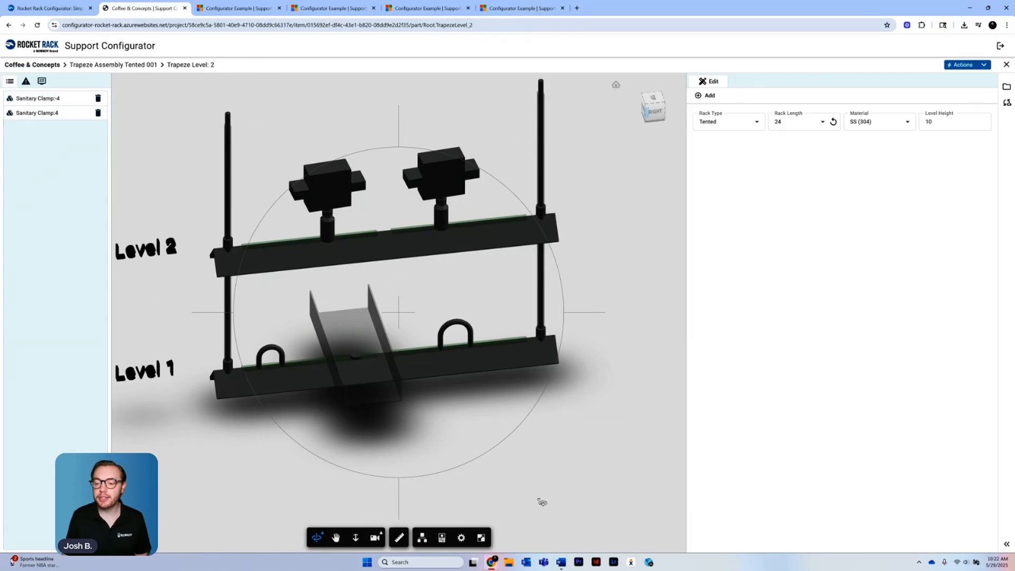
drag(539, 500, 522, 458)
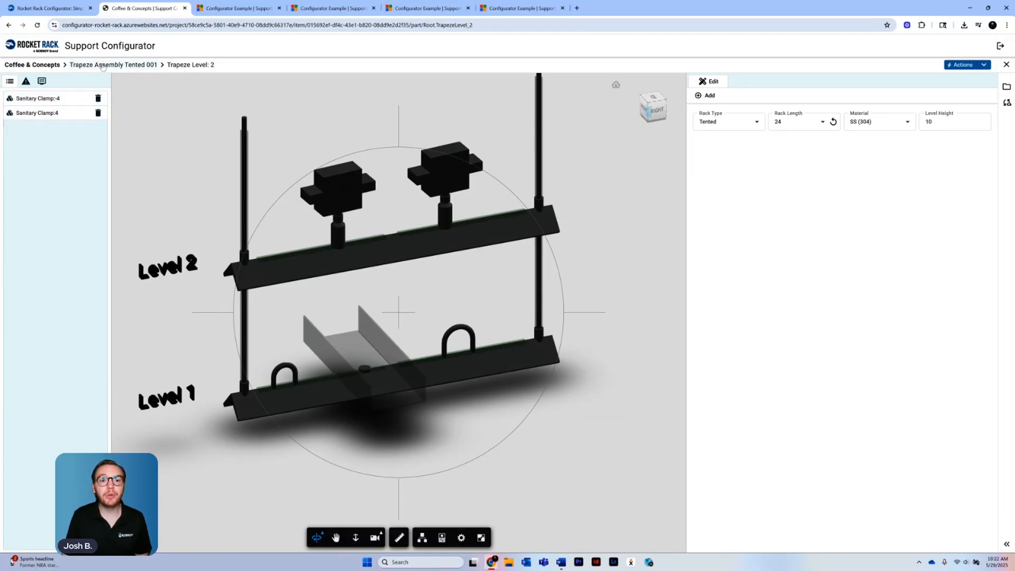
Return to Trapeze Assembly Tented 001, view the whole rack, and review its bill of materials through to the Special Notes column
click(106, 66)
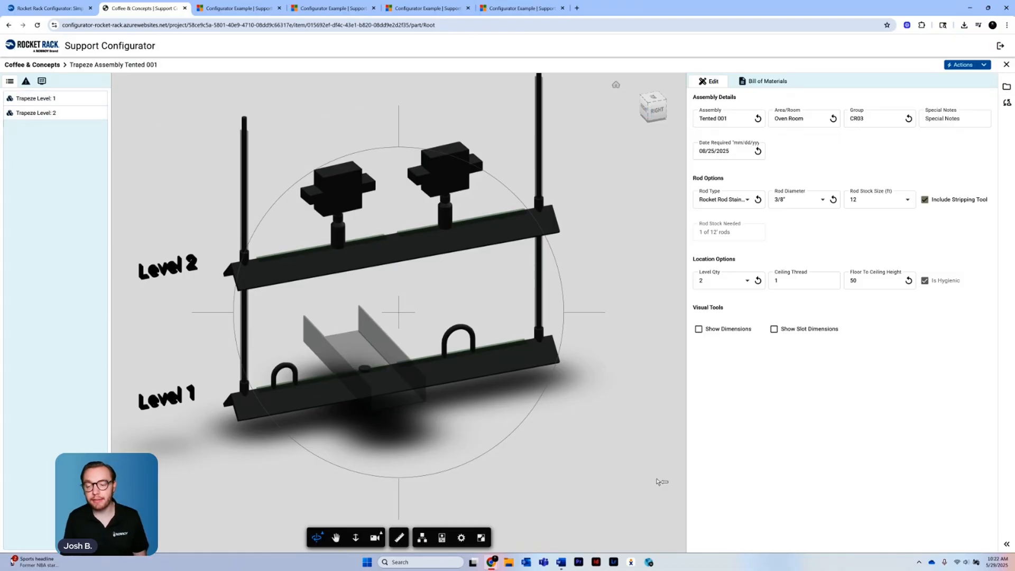
scroll(558, 494, down, 4)
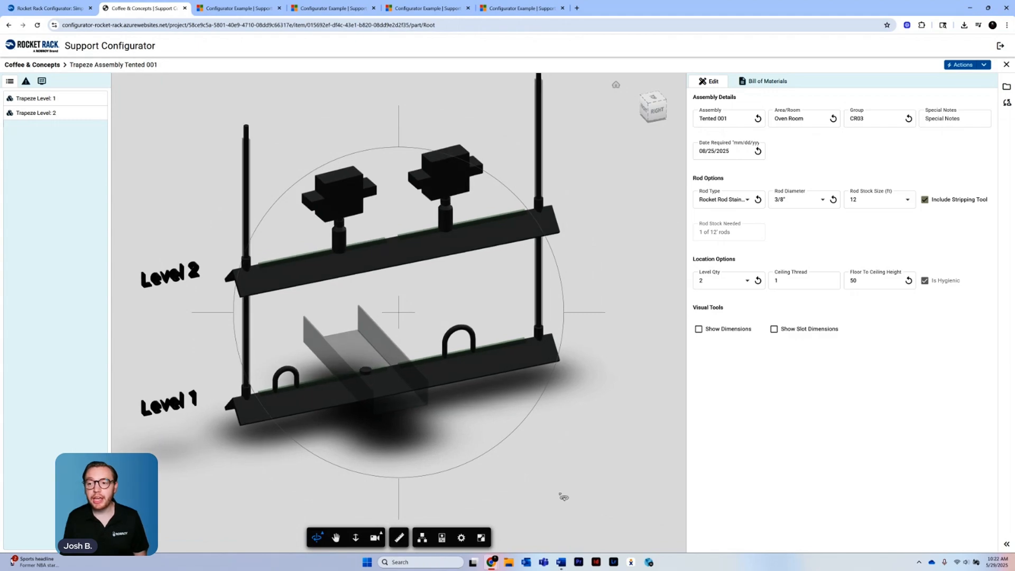
click(336, 537)
drag(540, 496, 522, 501)
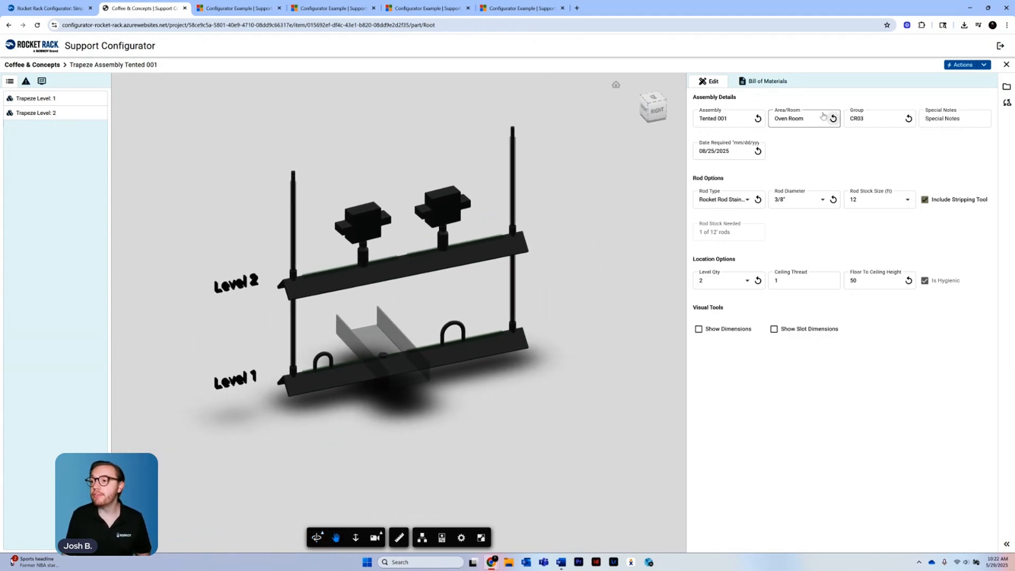
click(766, 81)
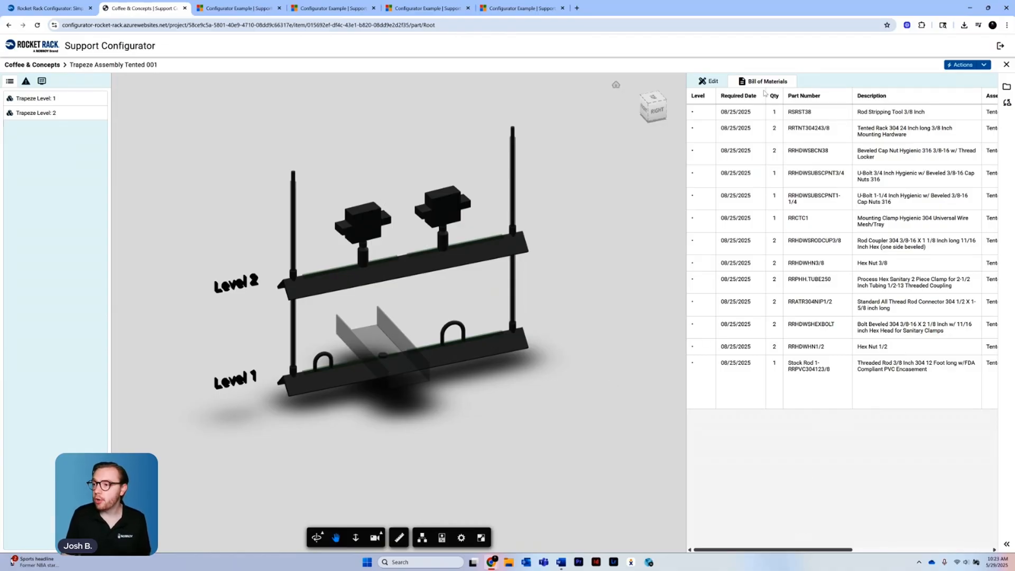
drag(816, 549, 913, 545)
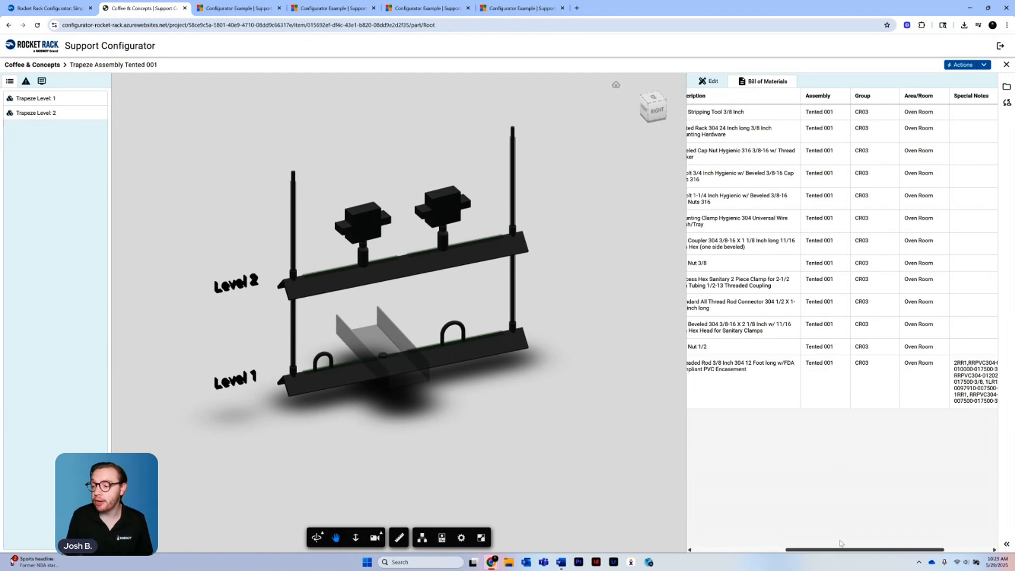
drag(840, 549, 748, 548)
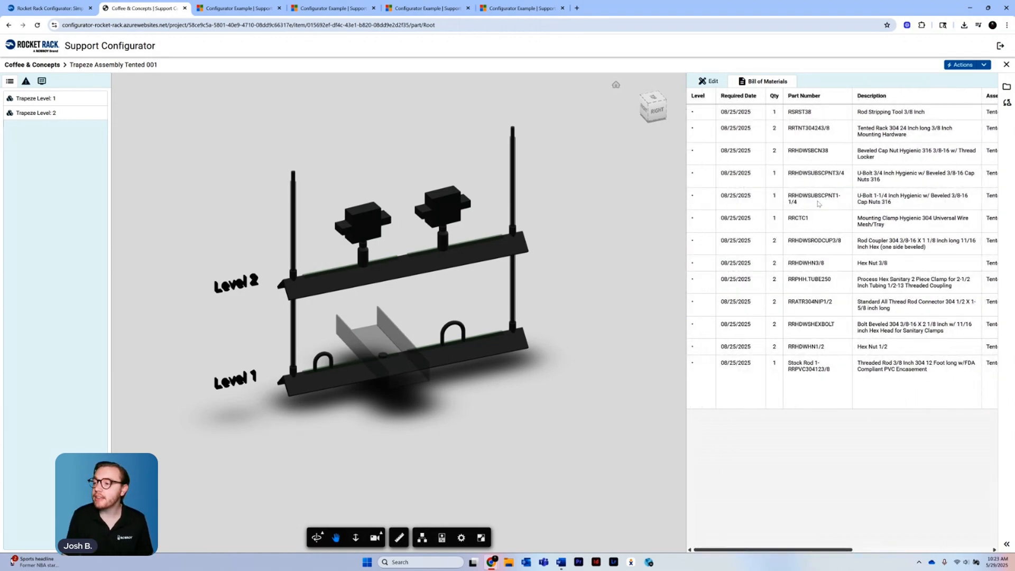
Export the Tented 001 bill of materials, view the downloaded CSV in Excel, and close it
click(977, 66)
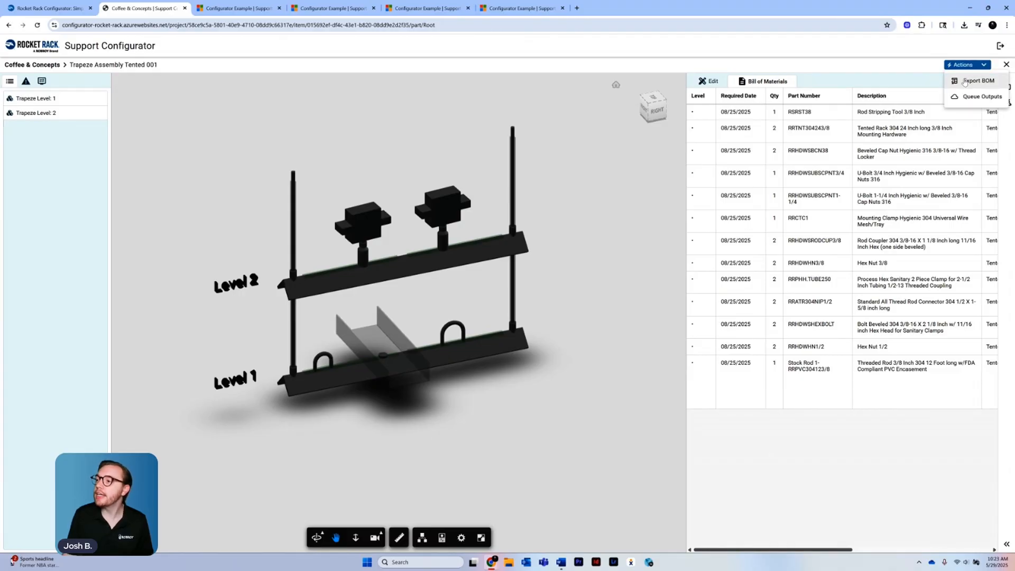
click(976, 81)
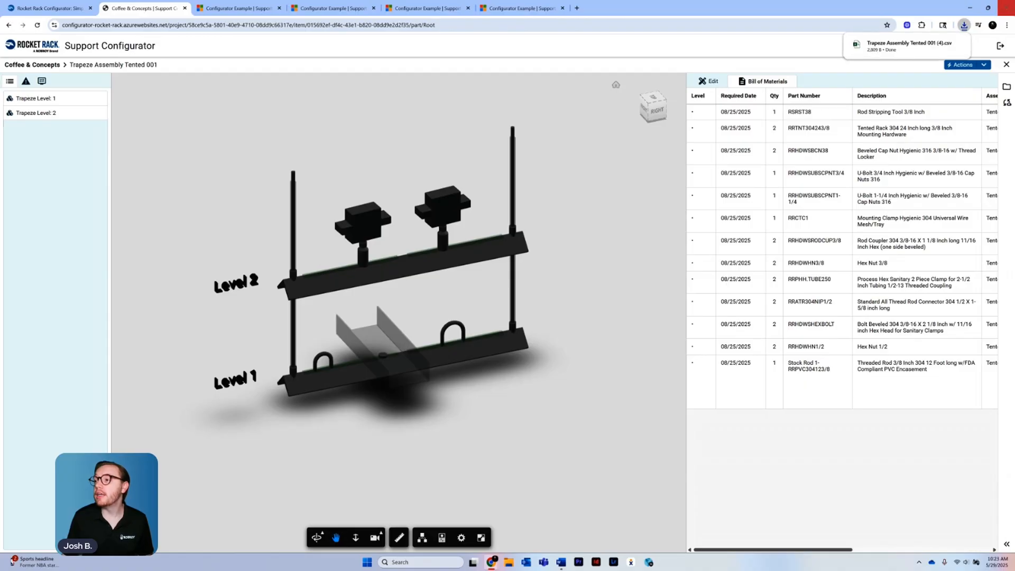
click(882, 48)
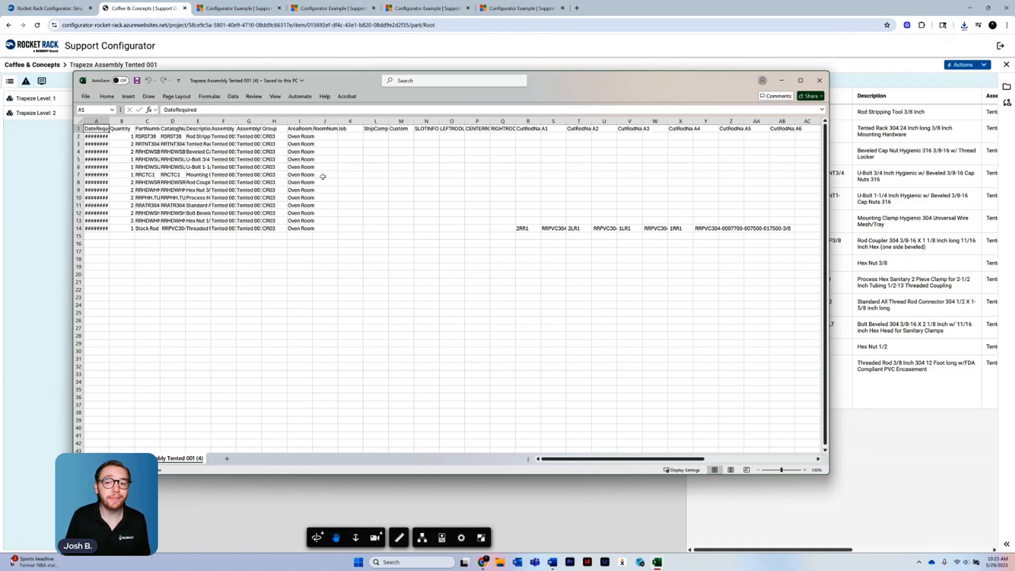
click(818, 80)
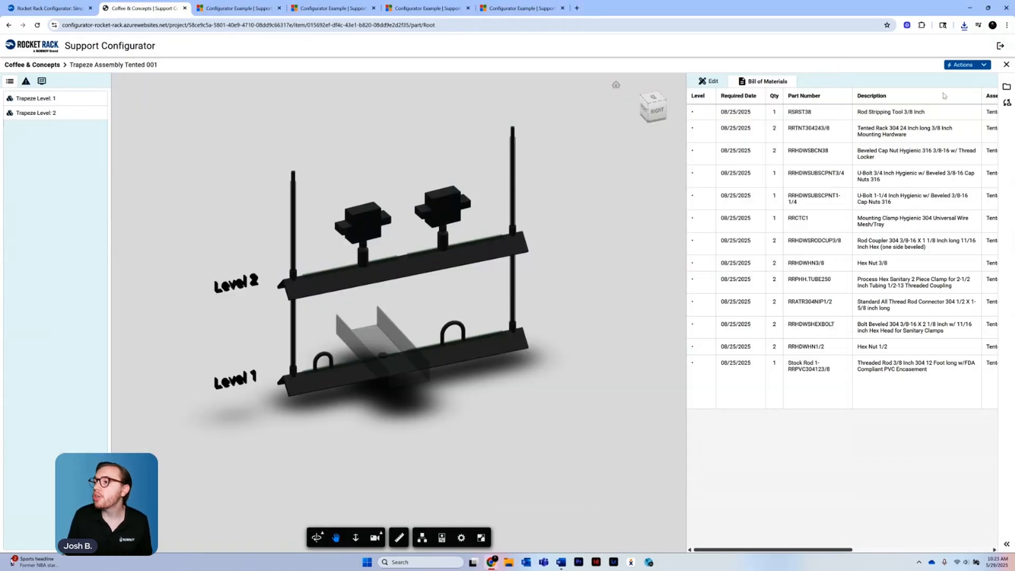
Queue the outputs for Trapeze Assembly Tented 001 and check the job's processing status
click(979, 67)
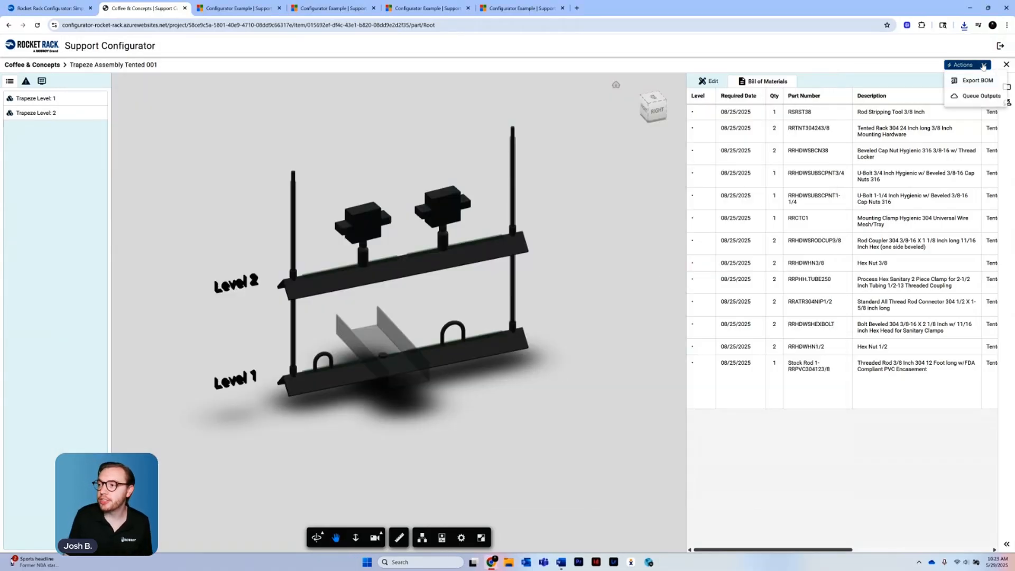
click(971, 98)
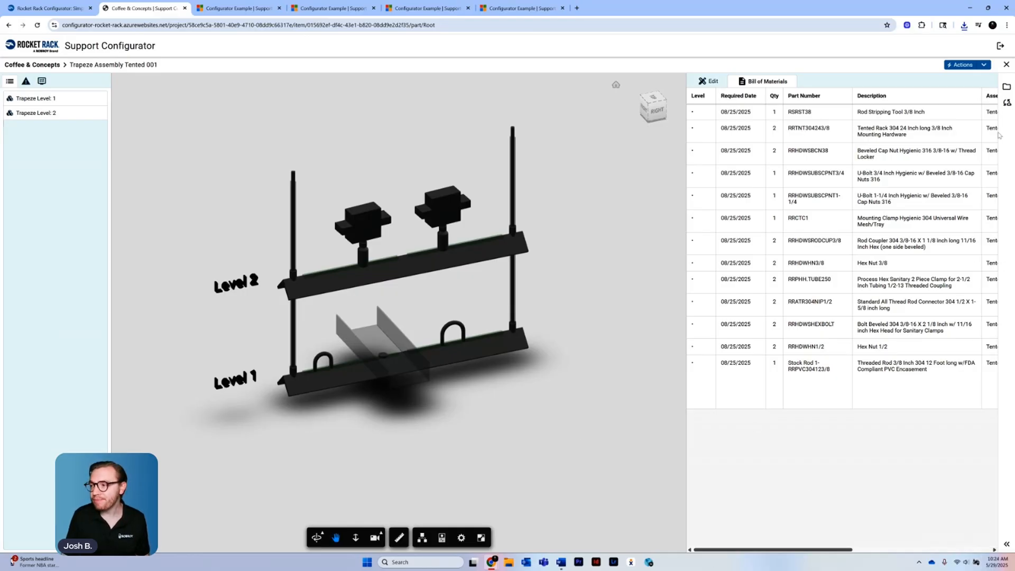
click(1007, 102)
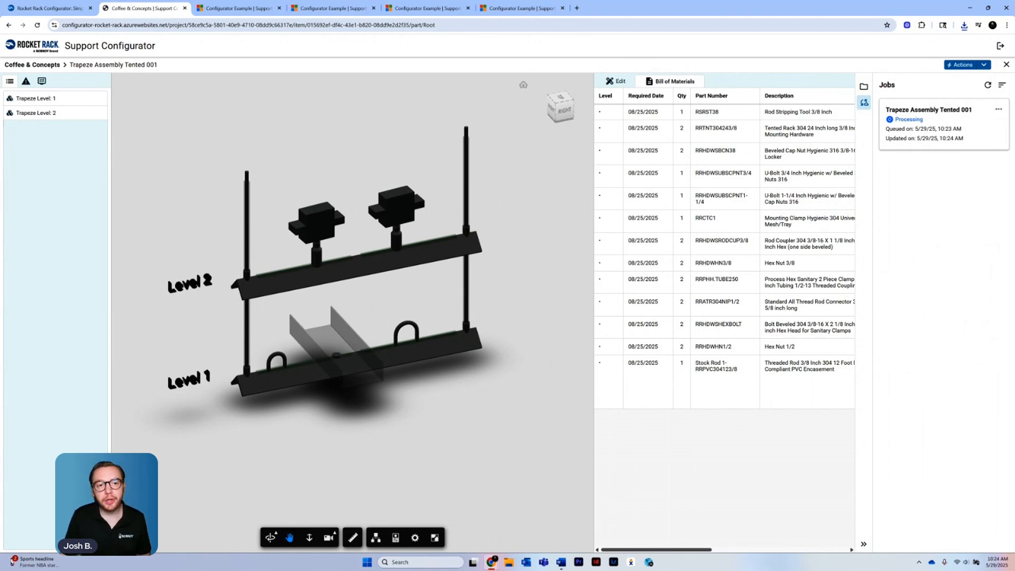
Check the assembly's warnings, and try the 3D viewer in the right, top and bottom positions before restoring it to the left
click(26, 82)
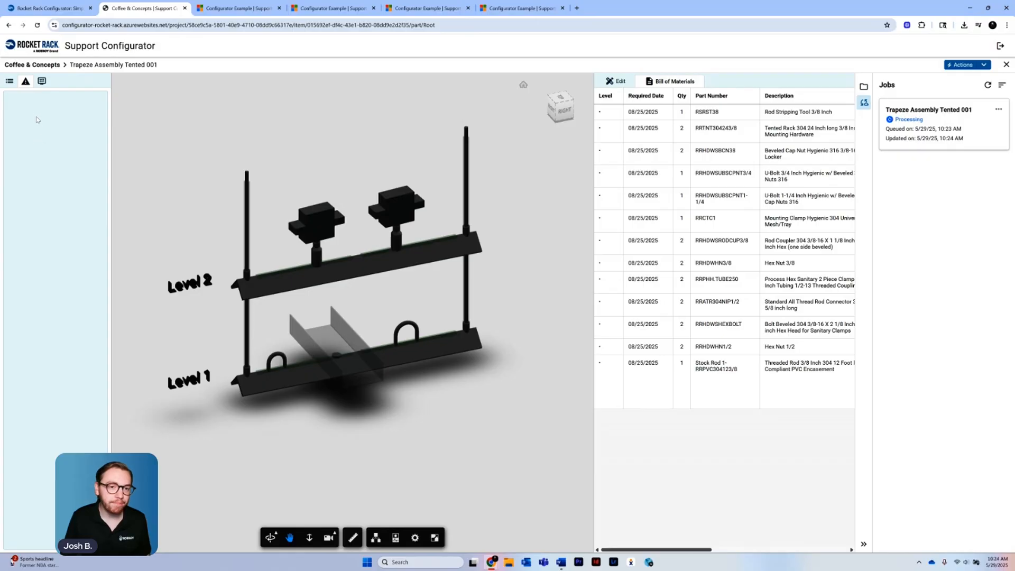
click(41, 81)
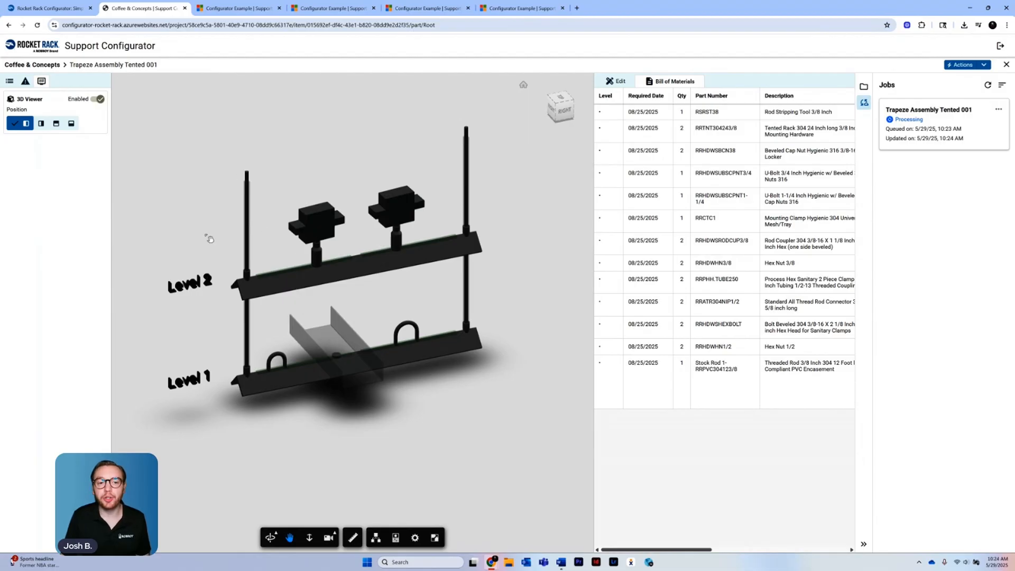
click(40, 124)
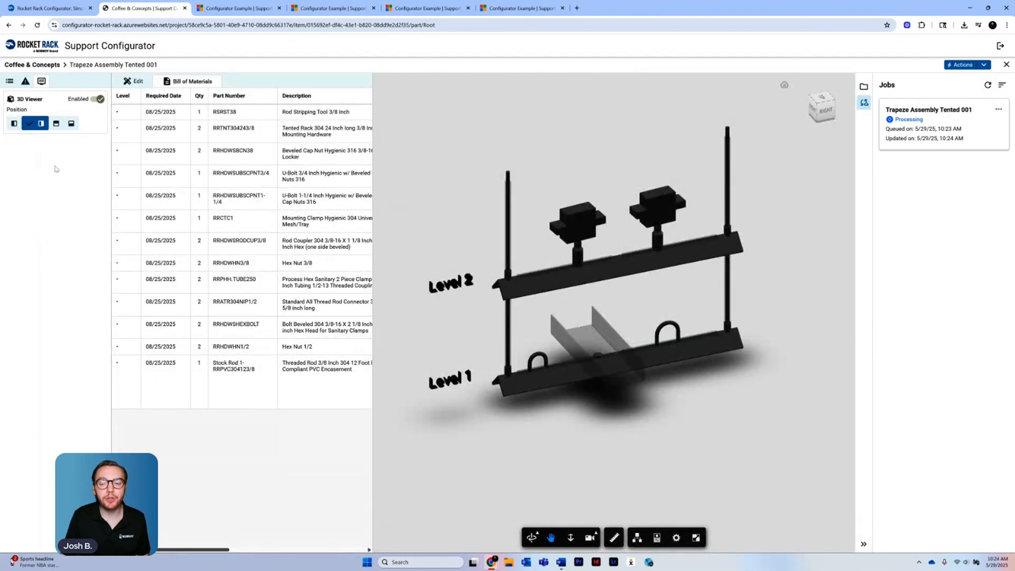
click(58, 123)
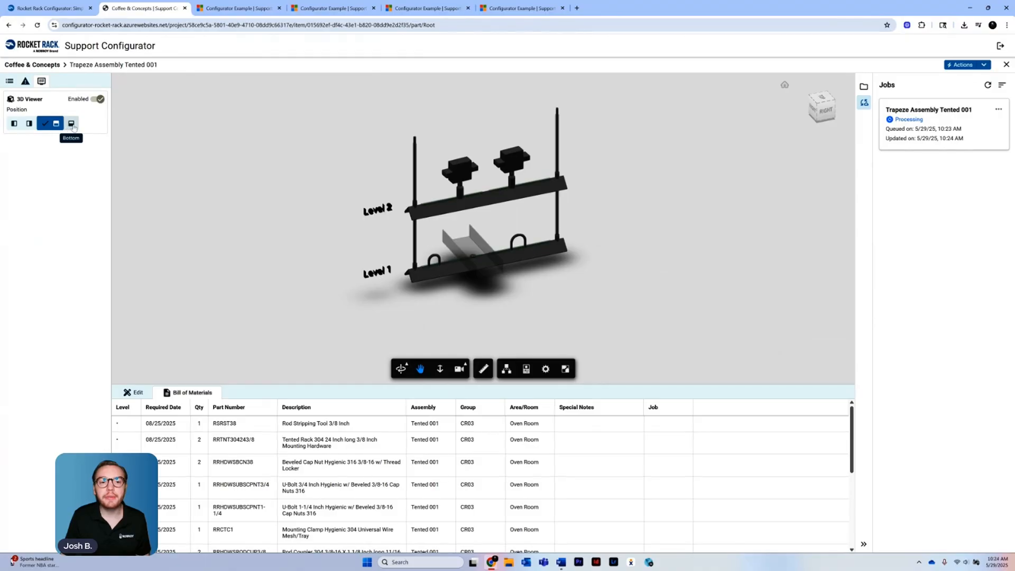
click(71, 124)
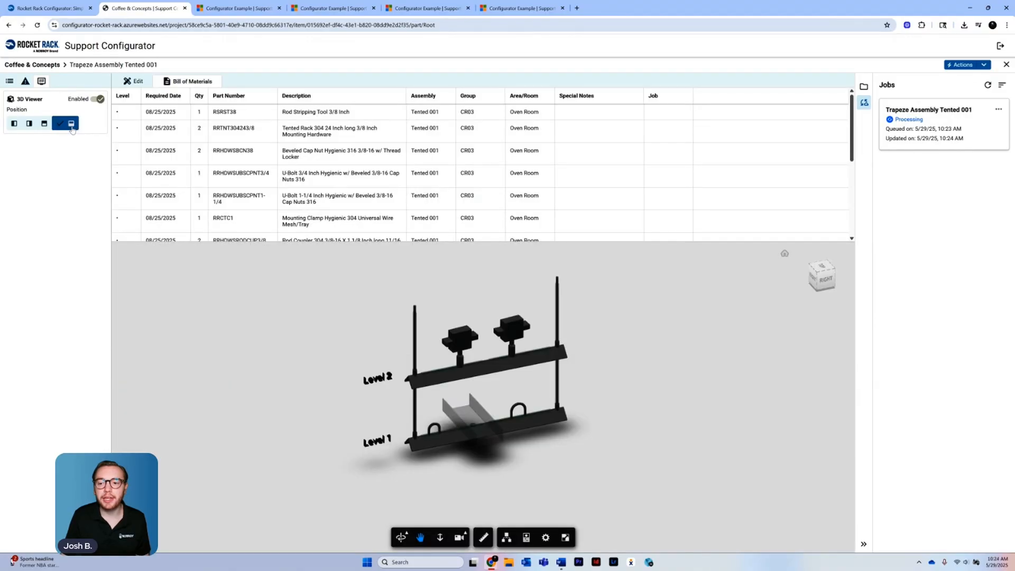
click(14, 123)
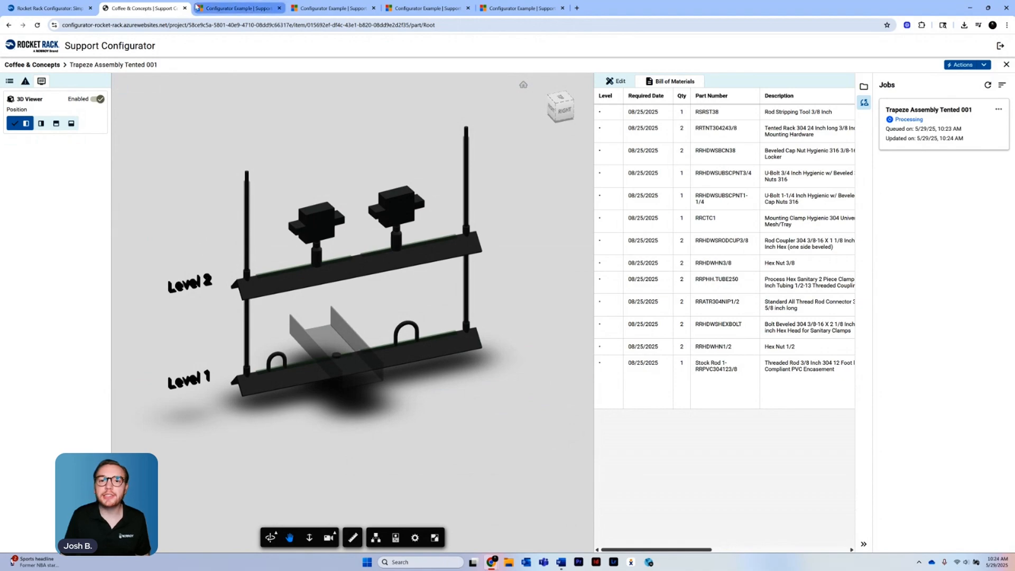
Switch to the Single Post Mount example and examine its extension arms, double mount brackets and clamps from several sides
click(239, 9)
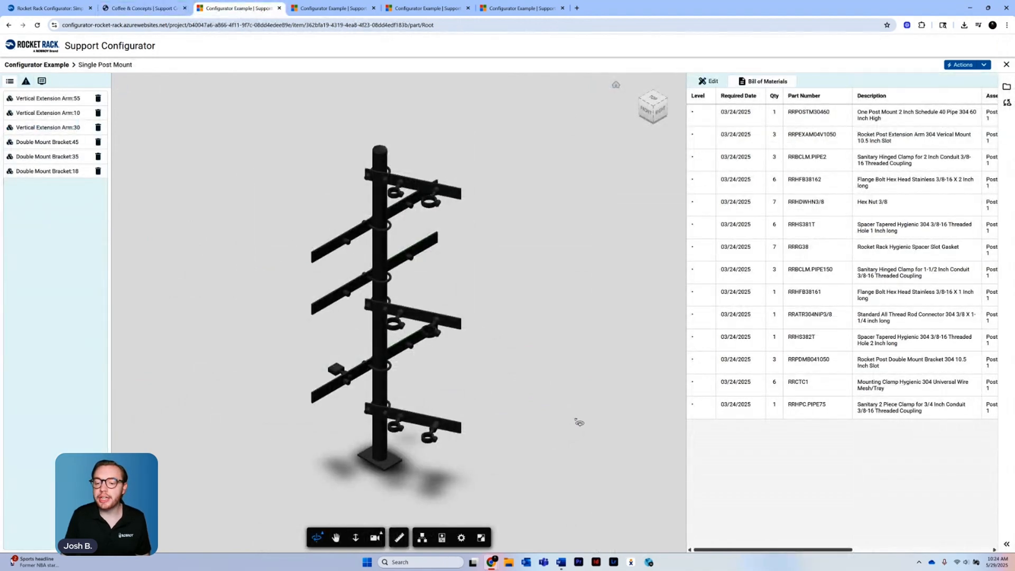
mouse_move(576, 419)
mouse_down()
mouse_move(489, 430)
mouse_move(334, 408)
mouse_move(229, 369)
mouse_move(199, 341)
mouse_move(256, 413)
mouse_move(462, 447)
mouse_move(625, 423)
mouse_move(602, 423)
mouse_move(593, 451)
mouse_move(585, 421)
mouse_up()
drag(155, 385, 587, 338)
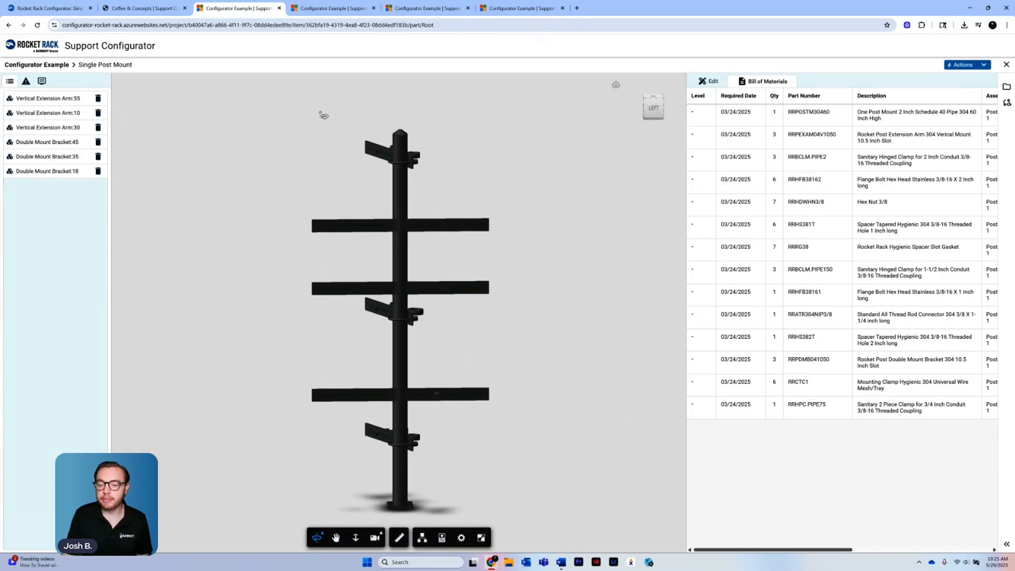
drag(588, 395, 211, 380)
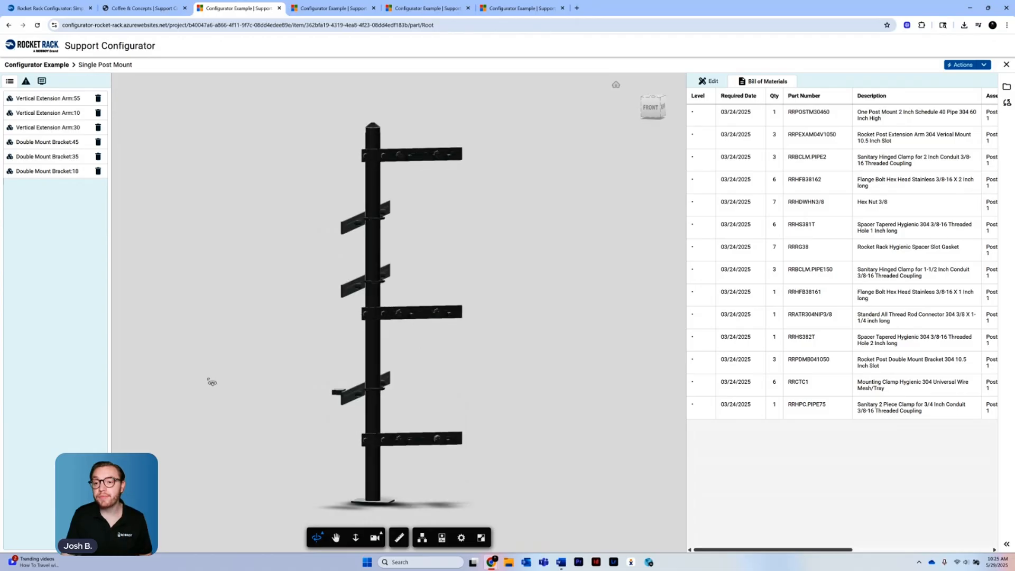
drag(593, 224, 569, 311)
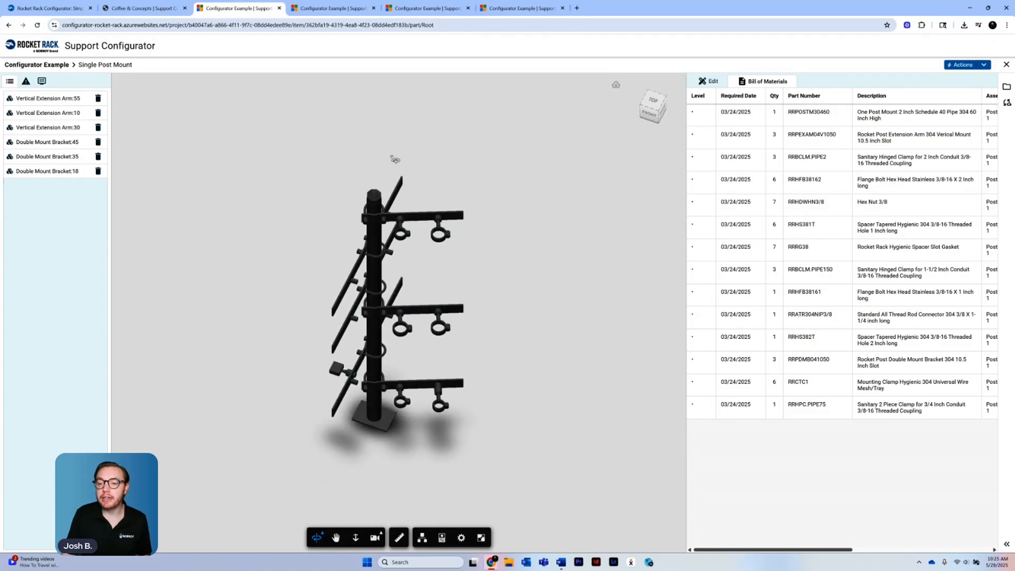
mouse_move(542, 369)
mouse_down()
mouse_move(508, 396)
mouse_move(482, 356)
mouse_move(553, 368)
mouse_up()
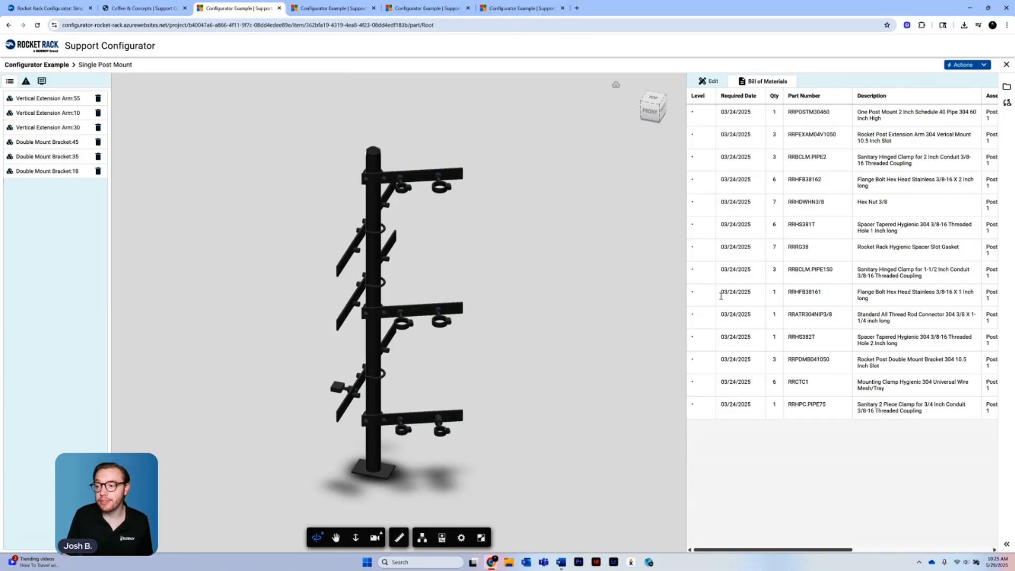
drag(560, 369, 486, 391)
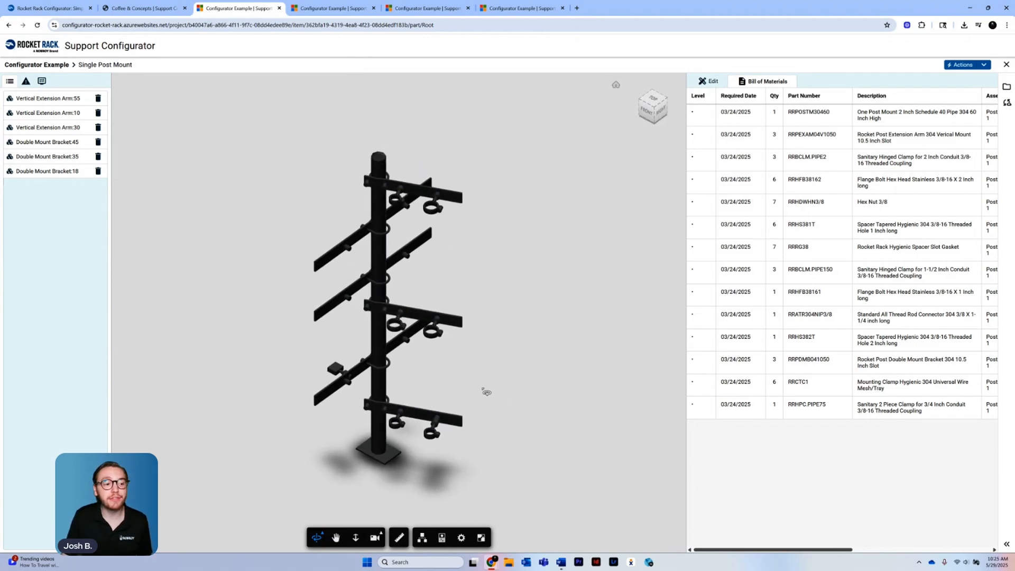
Switch to the Double Assembly Double Post 001 example and examine its two posts and the tented racks between them
click(322, 7)
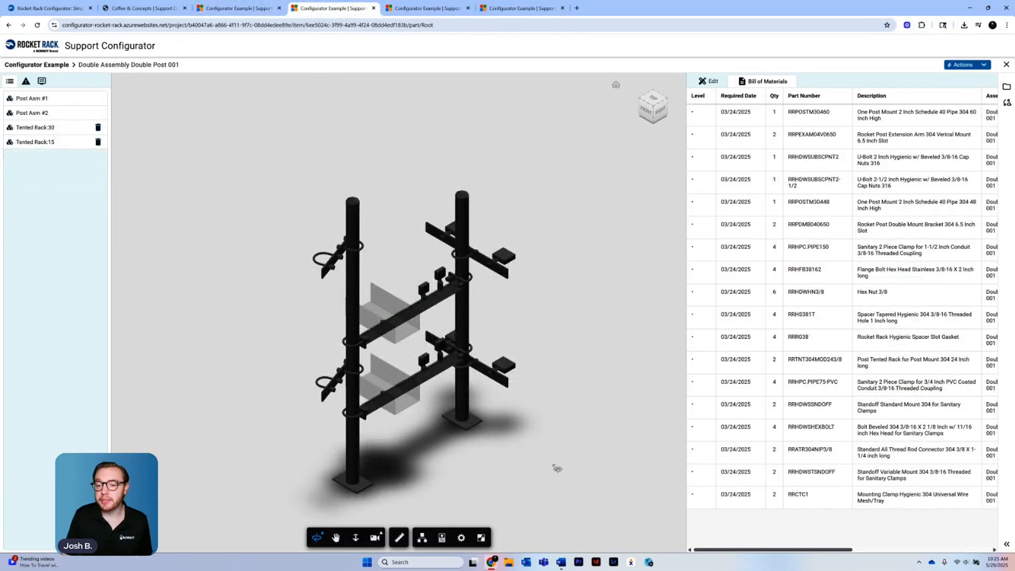
drag(557, 468, 483, 425)
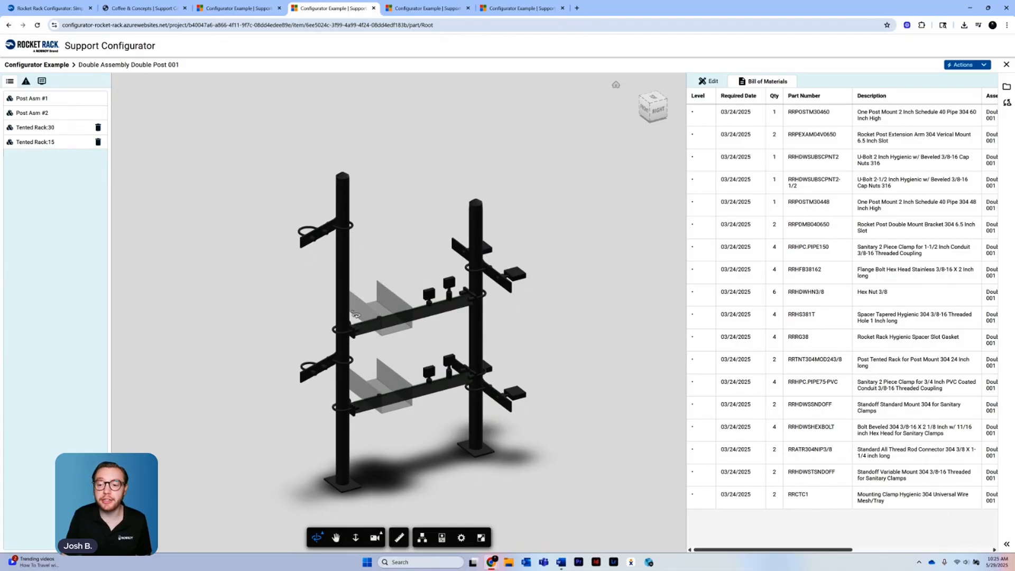
drag(539, 360, 566, 404)
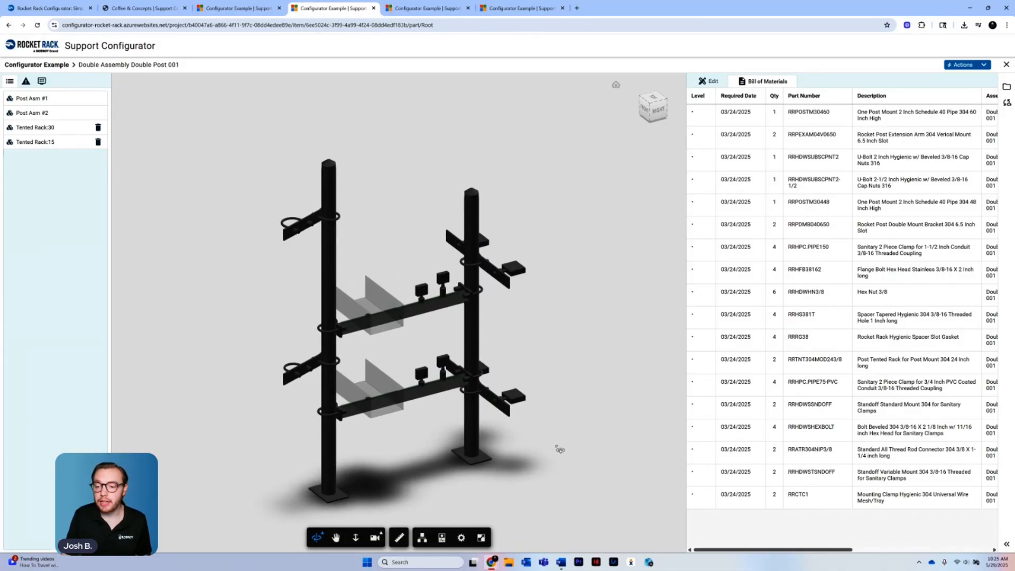
drag(559, 450, 224, 434)
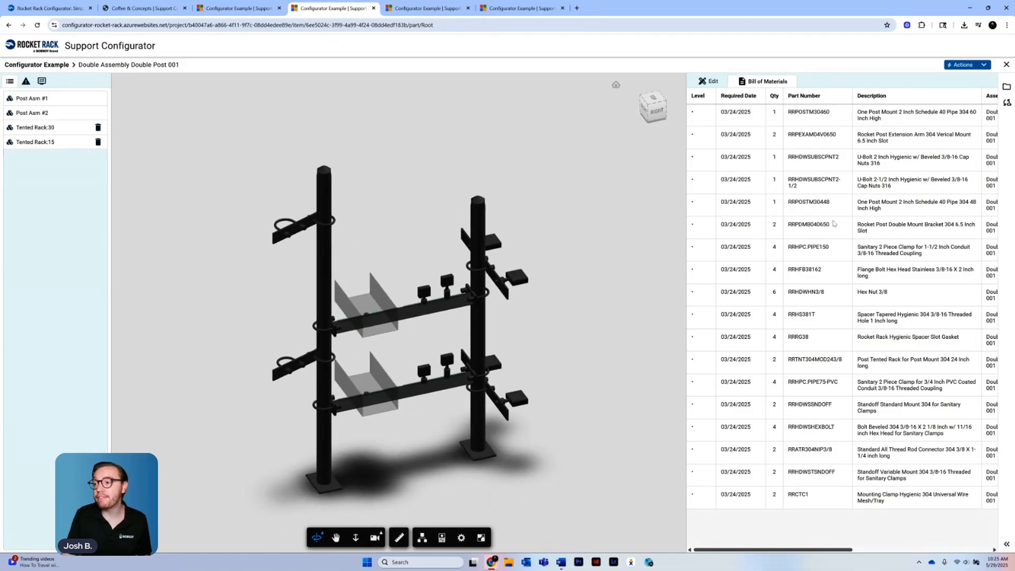
Switch to the Assembly Inline 001 example and examine its four posts and connecting racks from the isometric and right sides
click(412, 8)
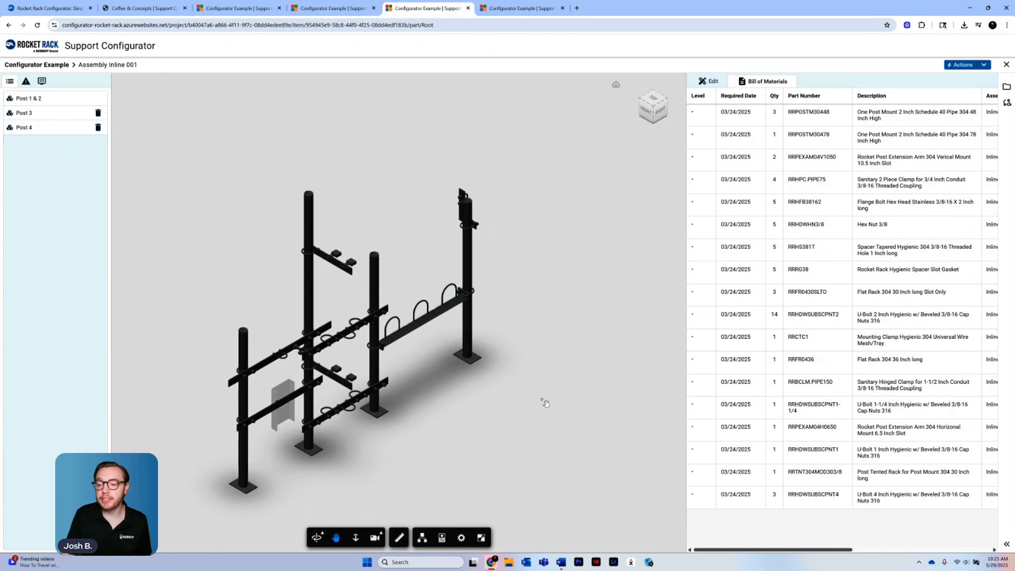
drag(544, 403, 585, 384)
click(317, 537)
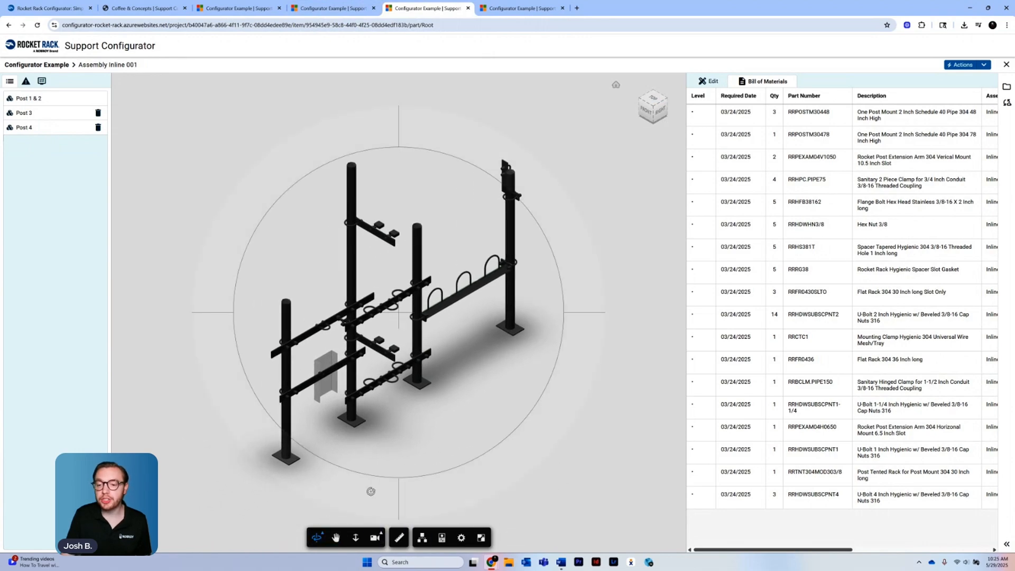
drag(571, 479, 504, 478)
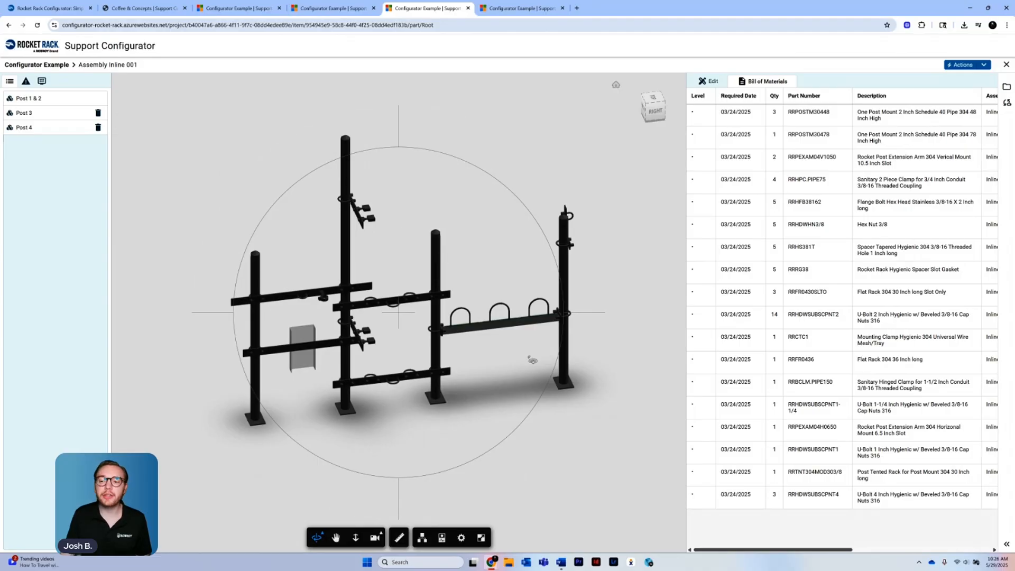
drag(623, 475, 584, 494)
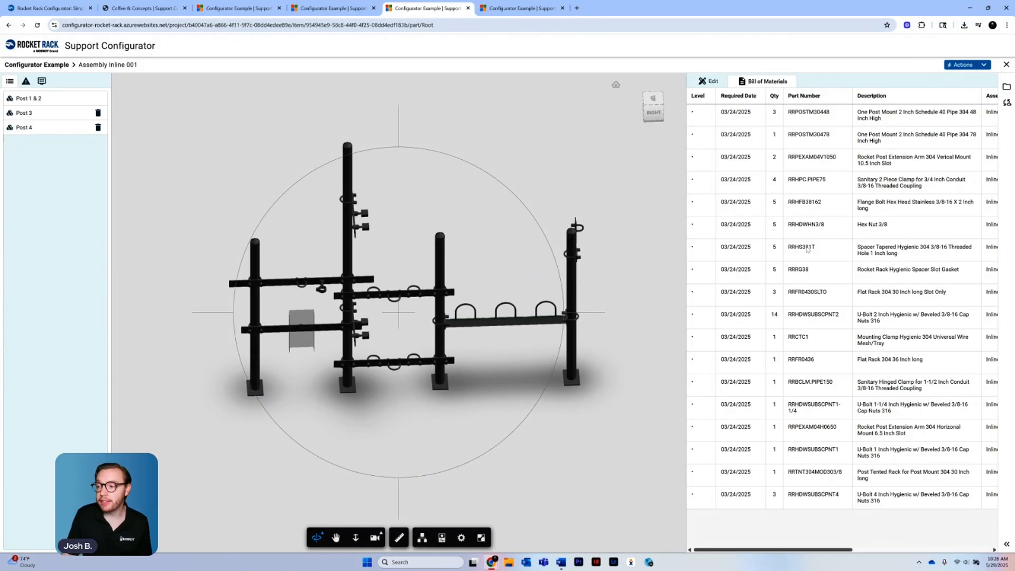
Switch to the Flat Mounted Flat Rack 001 example and examine its two wall-mounted racks from the front
click(514, 8)
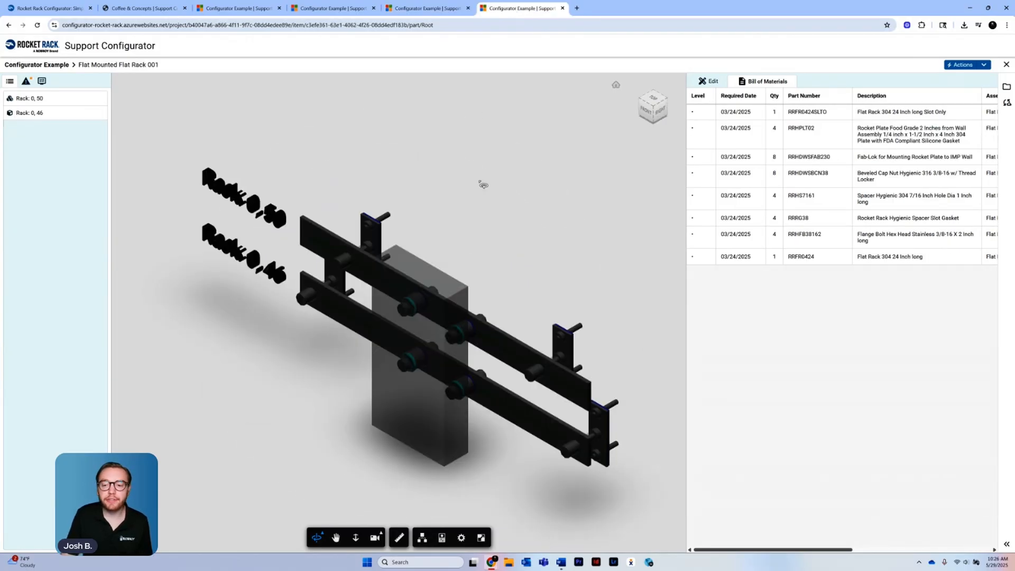
drag(642, 354, 553, 318)
drag(153, 339, 254, 327)
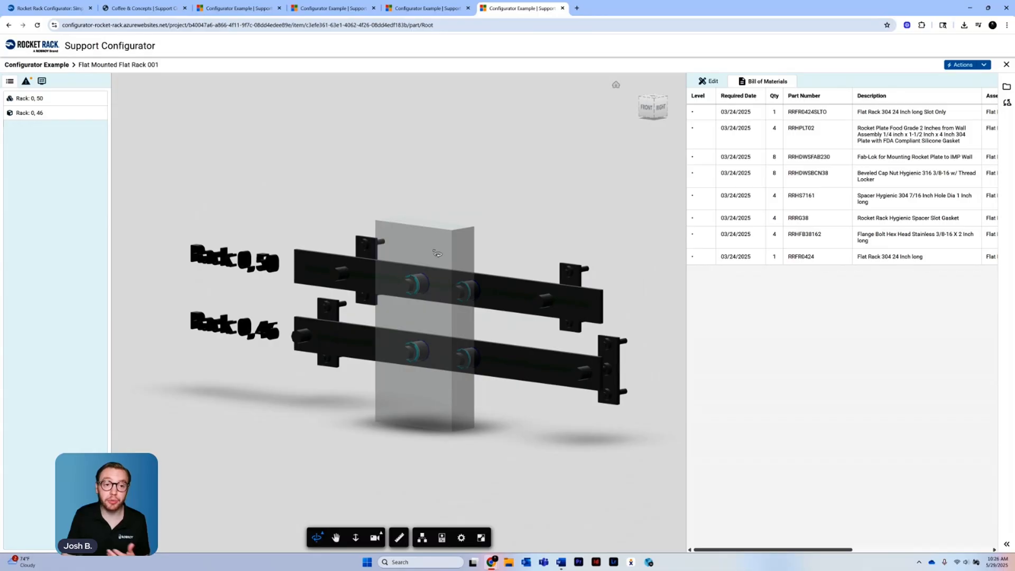
Orbit around the Flat Mounted Flat Rack 001 to examine its wall plates, bolts and spacers from the front-right and right sides
drag(567, 221, 594, 231)
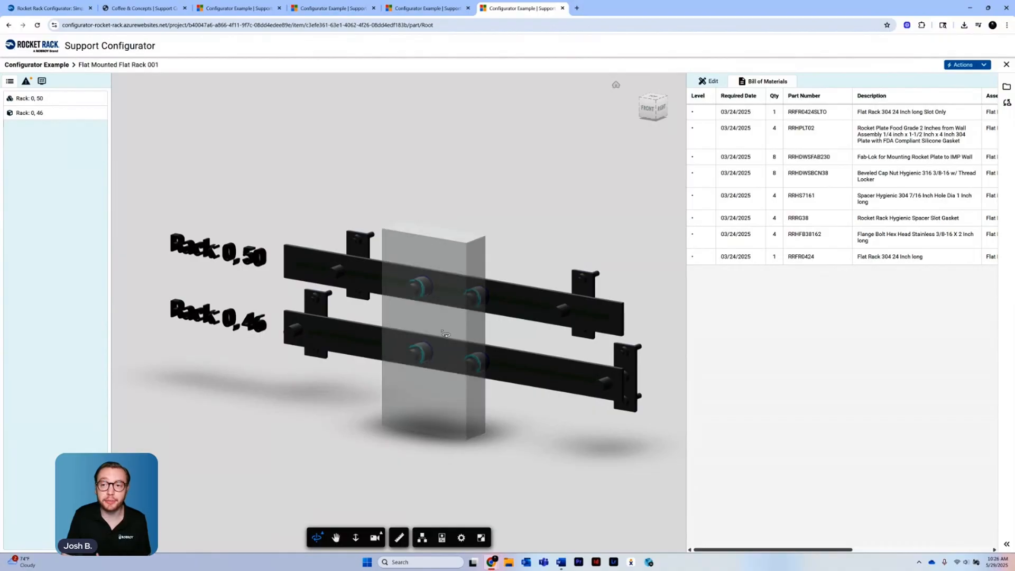
drag(606, 482, 462, 459)
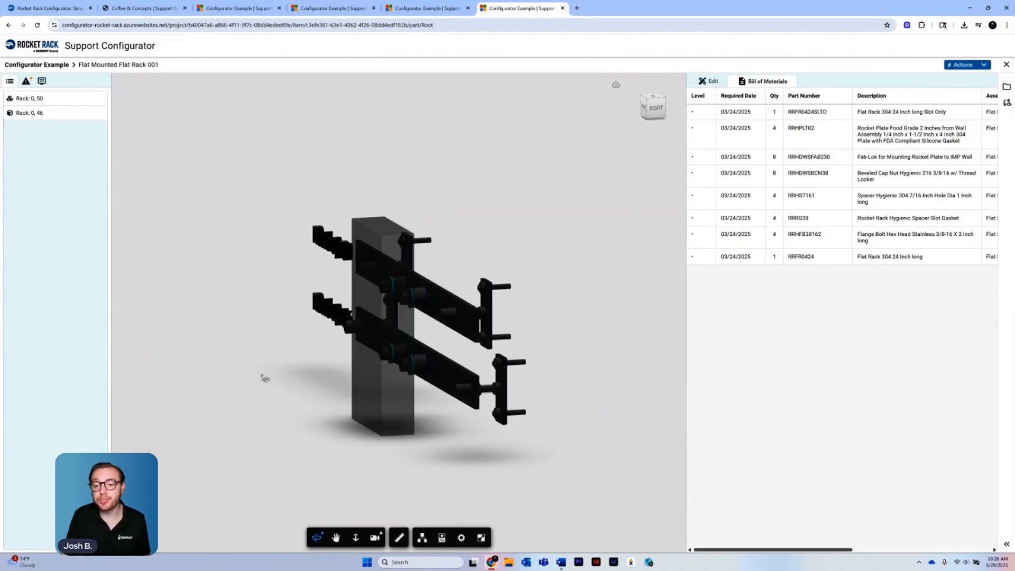
drag(264, 376, 399, 401)
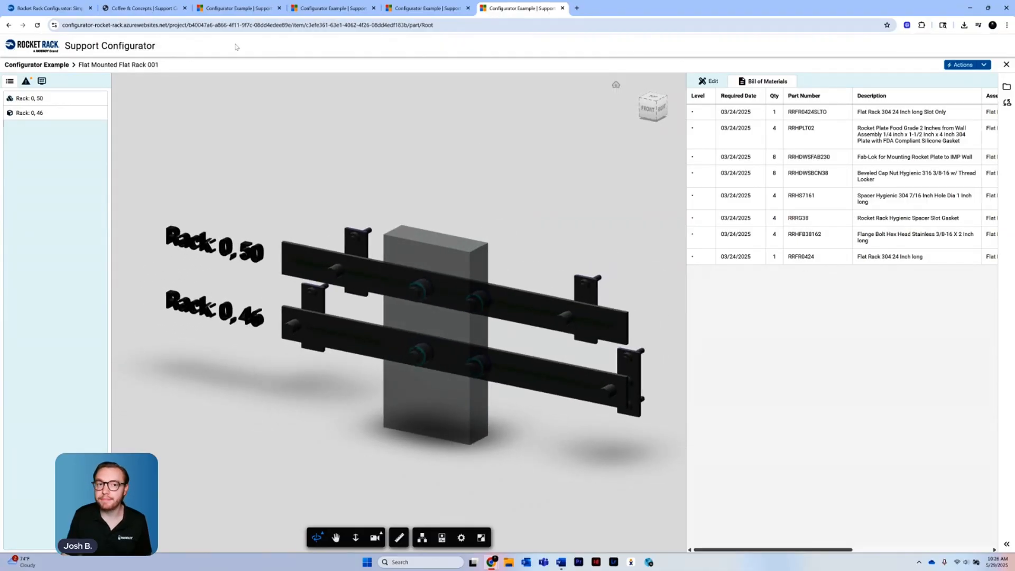
Return to the Coffee & Concepts project, refresh its job list and download the Trapeze Assembly Tented 001 drawing package from its documents
click(145, 9)
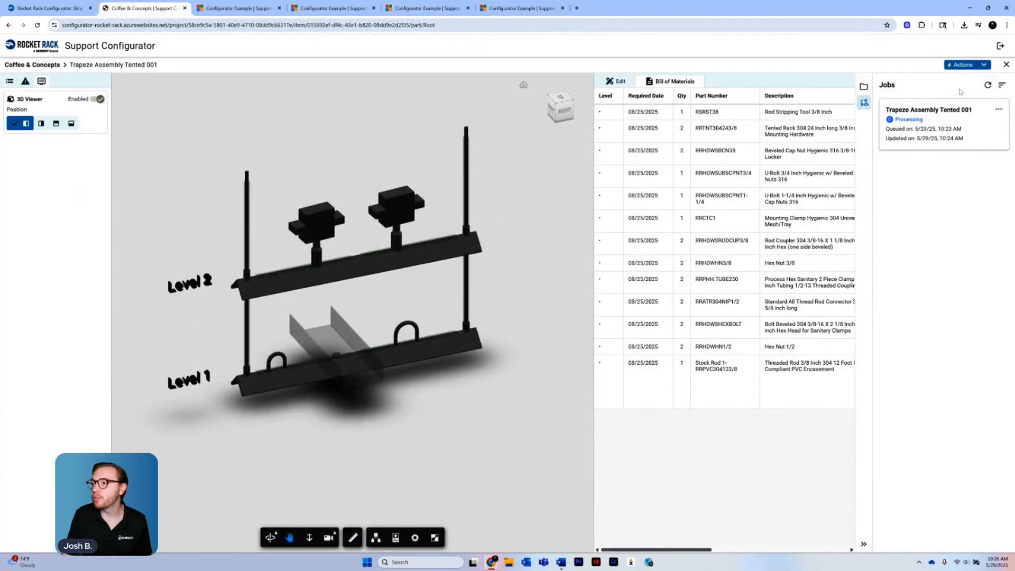
click(986, 85)
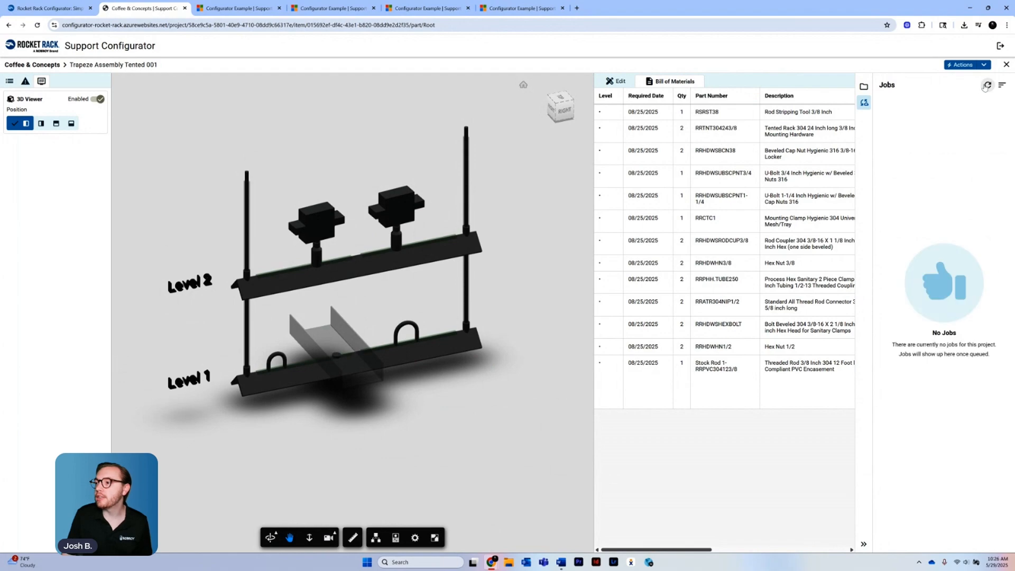
click(863, 87)
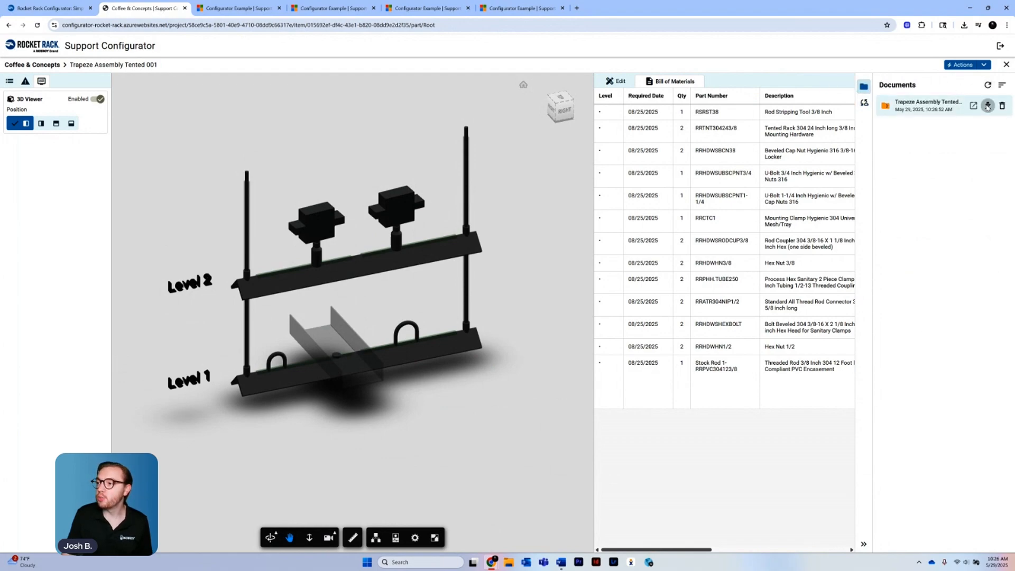
click(987, 106)
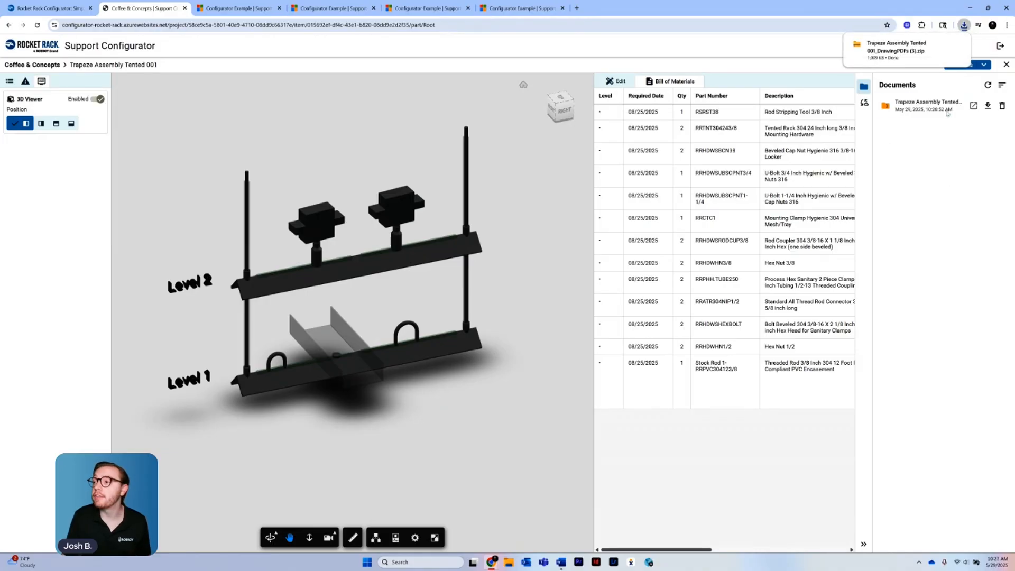
Open the downloaded drawing archive in File Explorer and view its Trapeze Assembly Tented 001 PDF in Acrobat
click(896, 49)
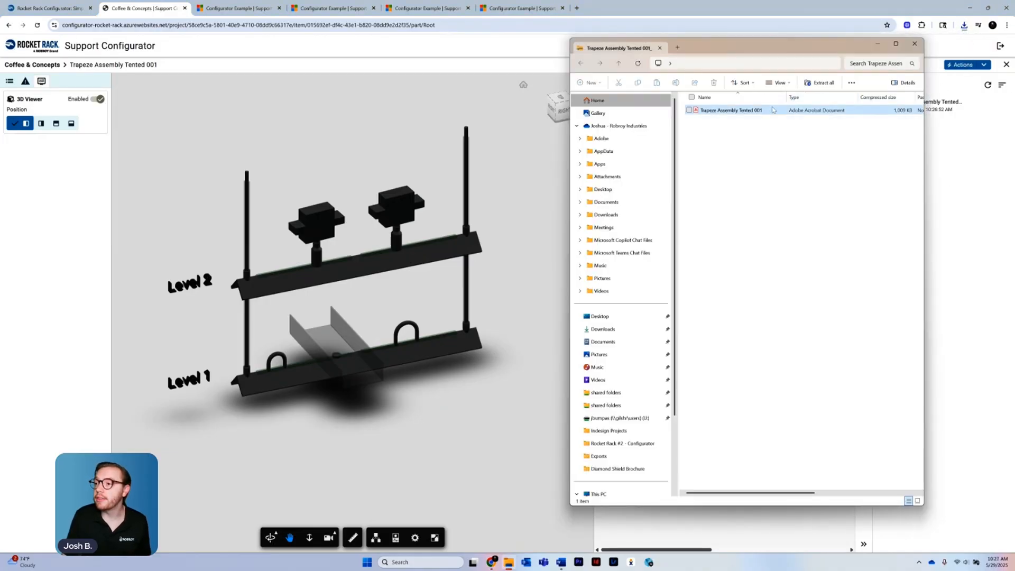
click(748, 113)
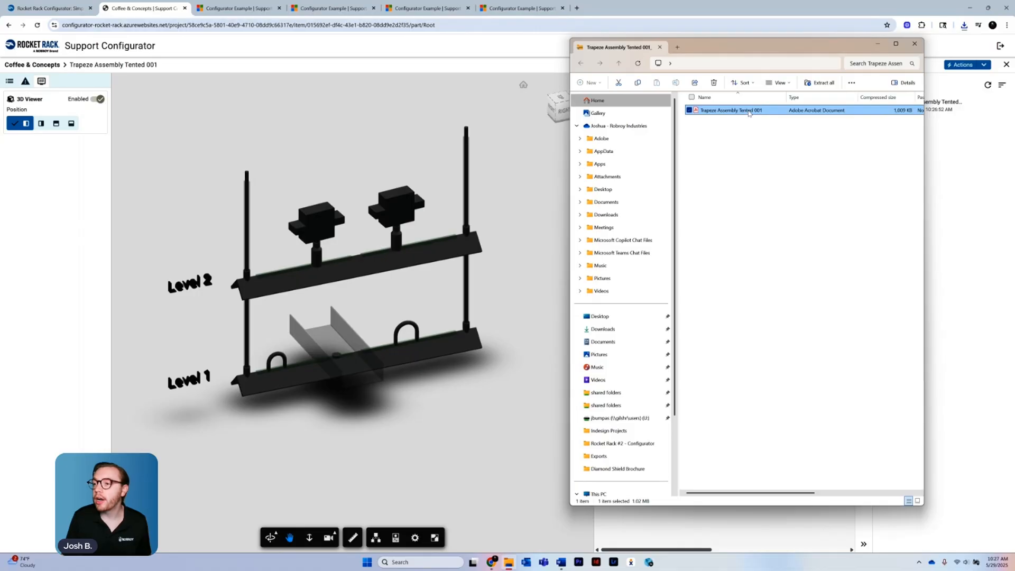
double_click(748, 113)
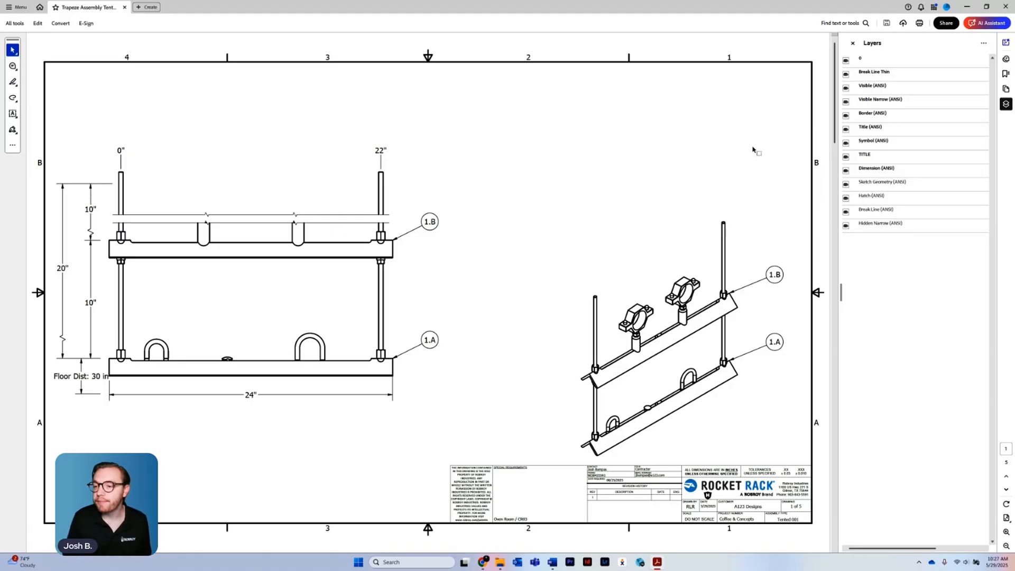
Review the PDF's parts list, both level sub-assembly sheets and rod cut sheet, and return to the Support Configurator with the other windows minimized
scroll(752, 150, down, 1)
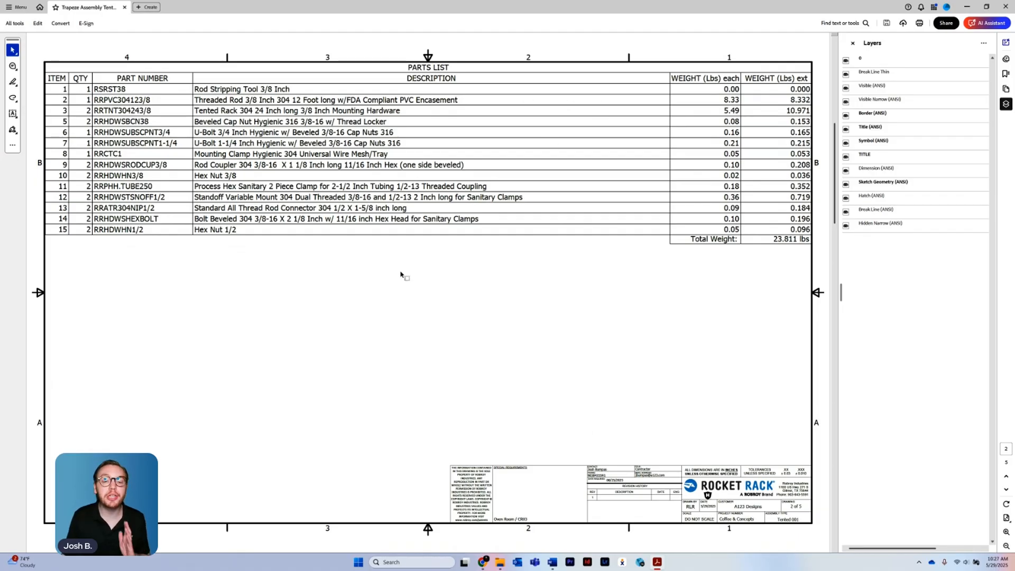
scroll(392, 219, down, 3)
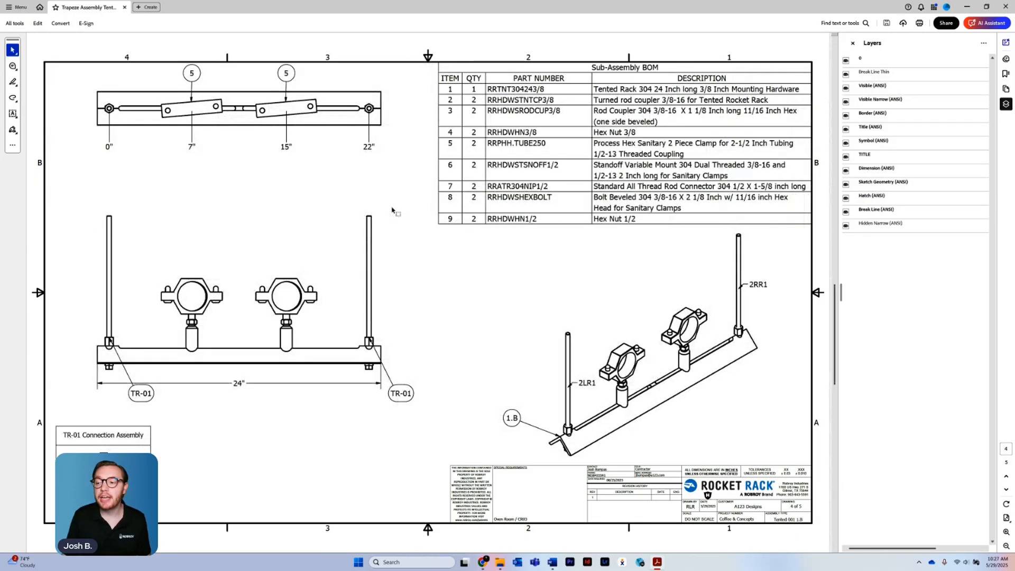
scroll(392, 211, up, 2)
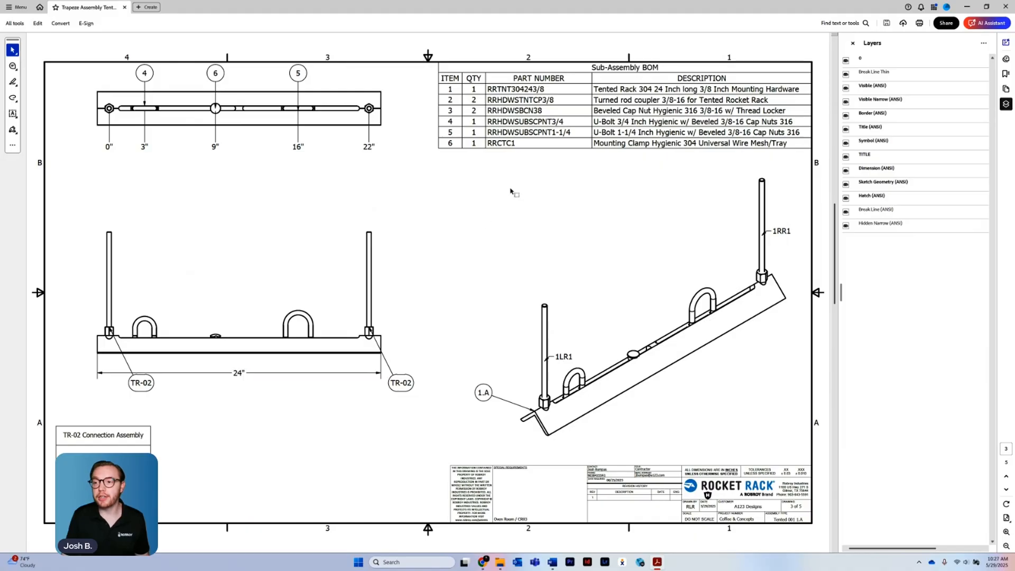
scroll(527, 173, down, 1)
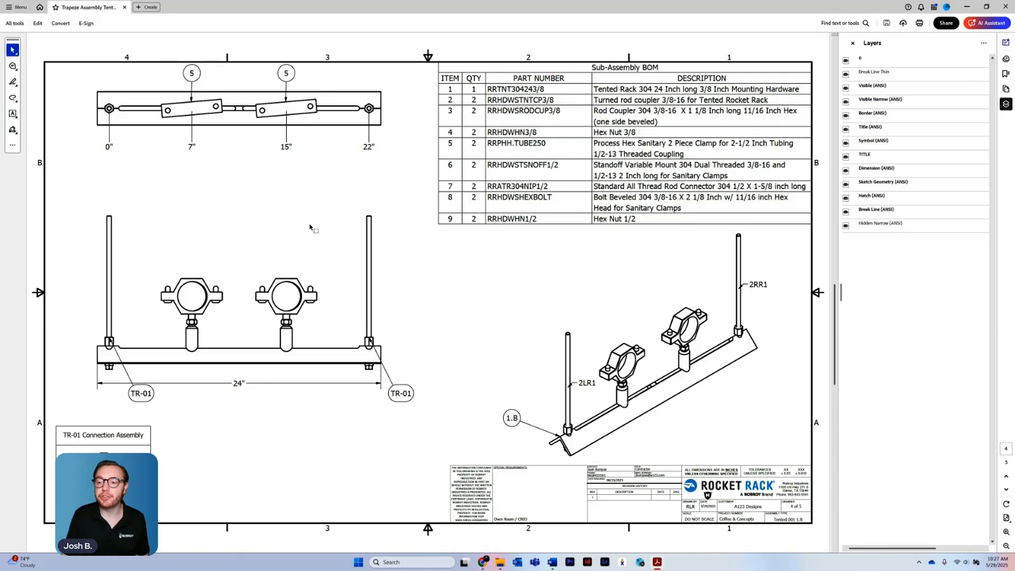
scroll(321, 228, down, 1)
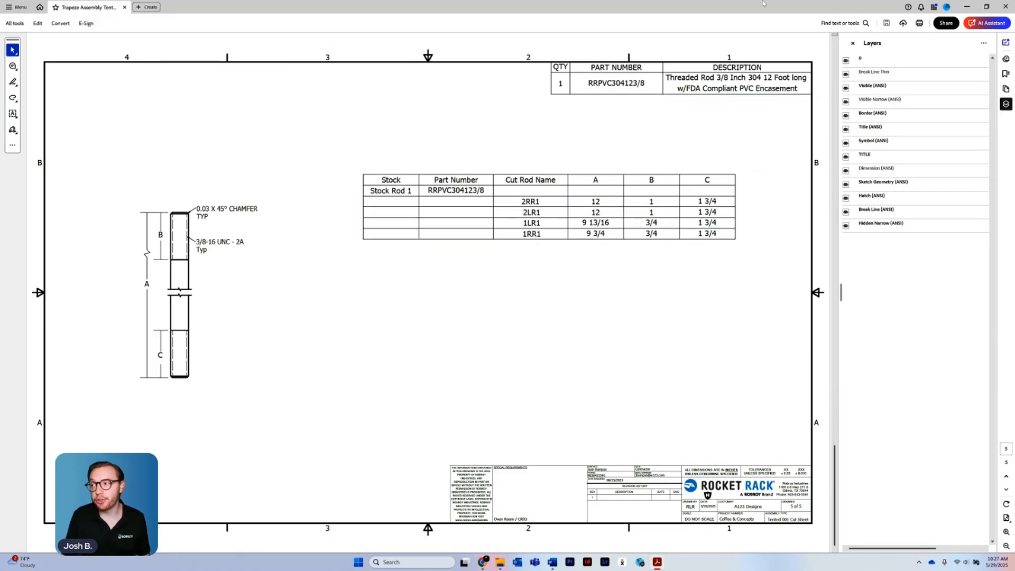
click(966, 7)
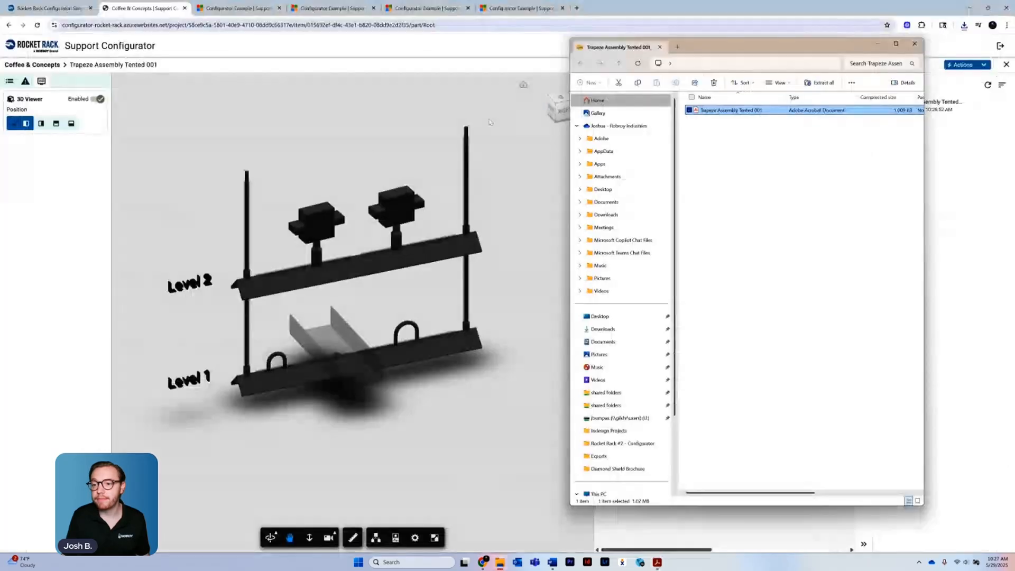
click(877, 43)
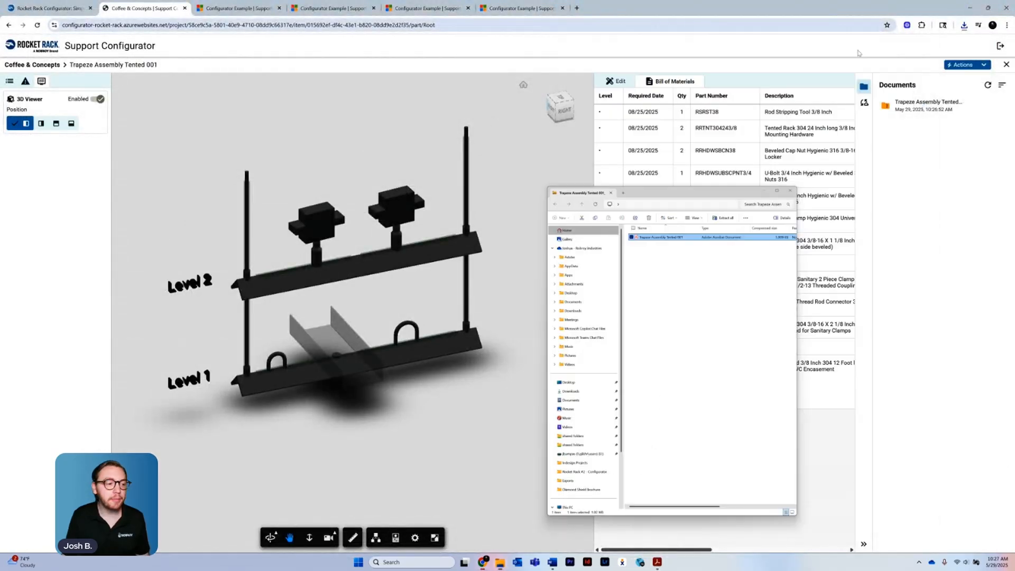